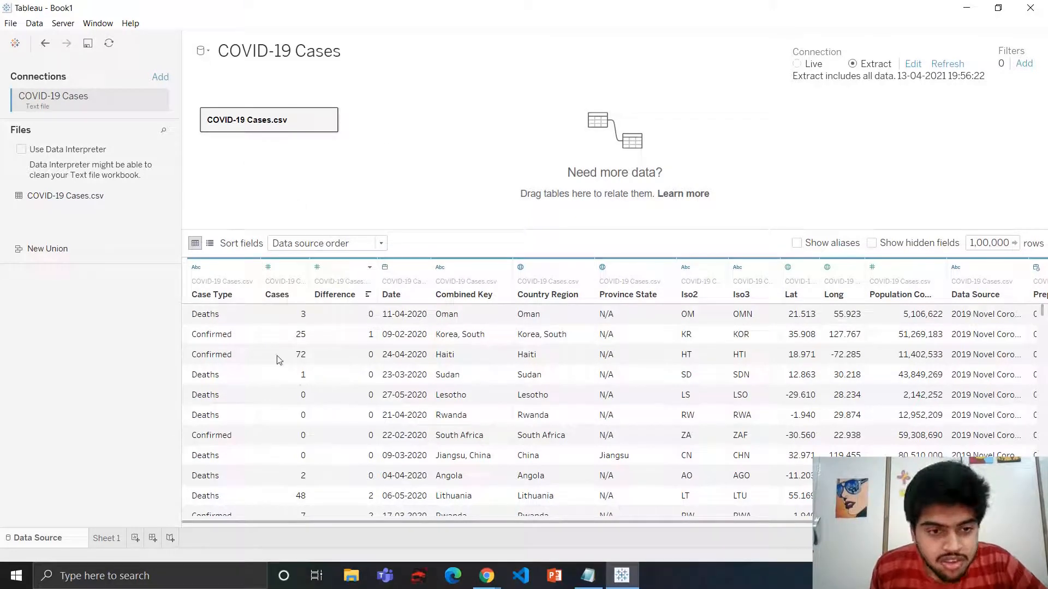
Open Sheet 1 and place the Date field on Pages, switching it to Exact Date
scroll(335, 375, "down", 3)
scroll(335, 363, "up", 3)
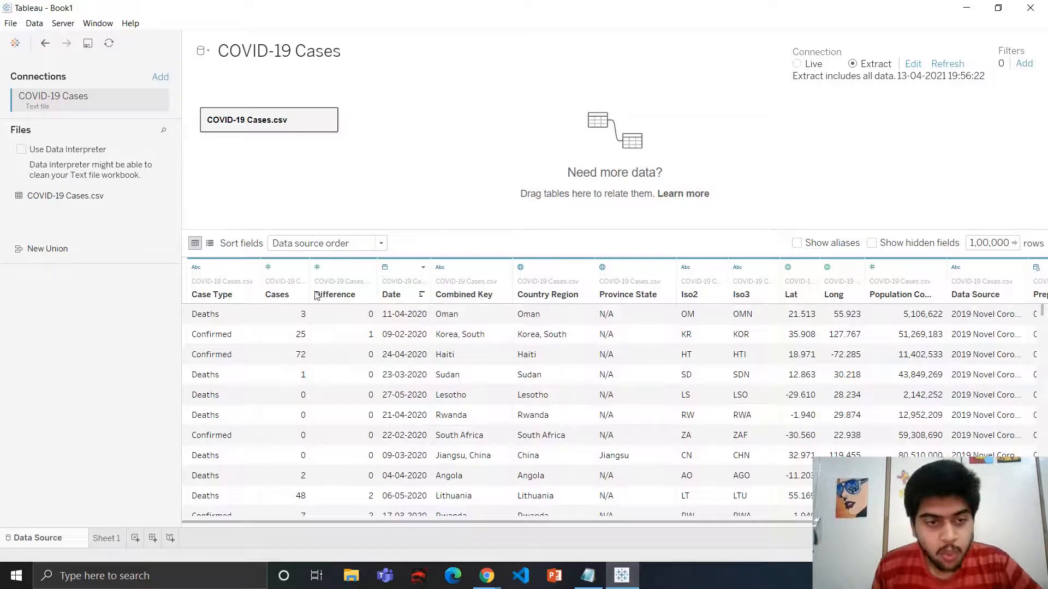
scroll(351, 344, "down", 6)
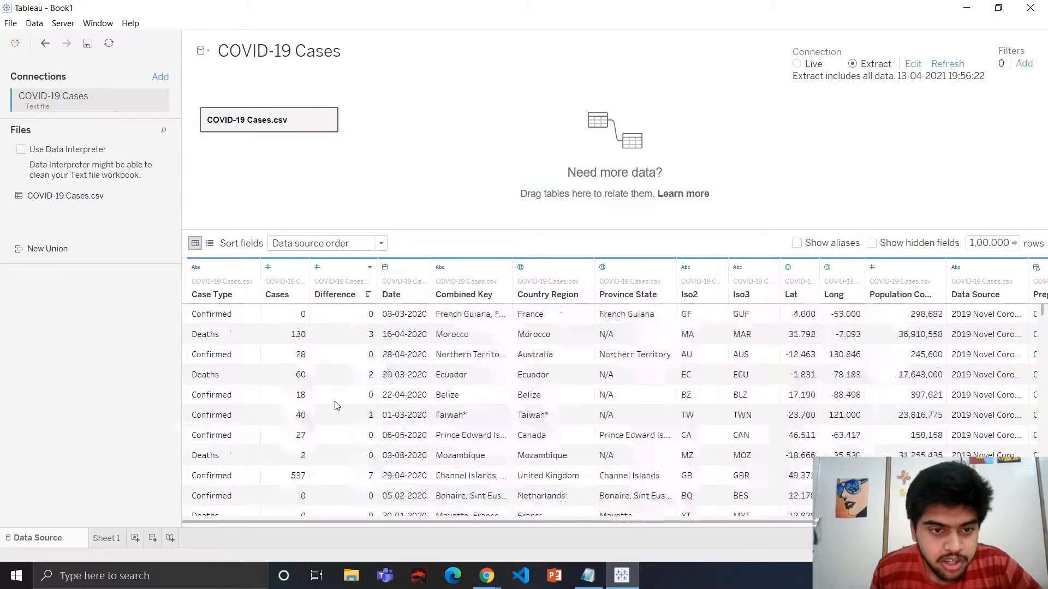
scroll(337, 404, "up", 6)
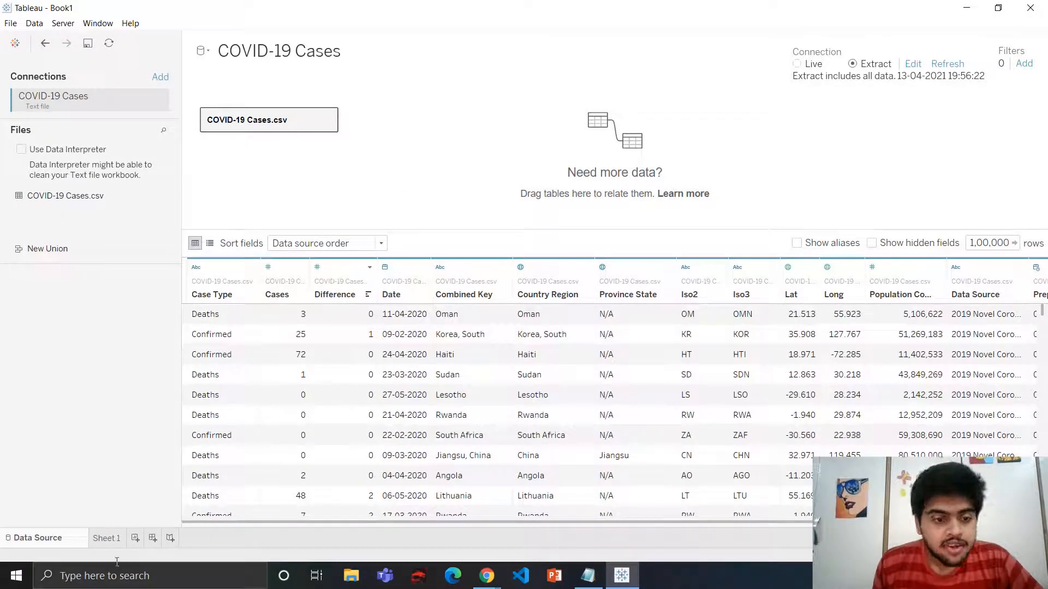
left_click(105, 539)
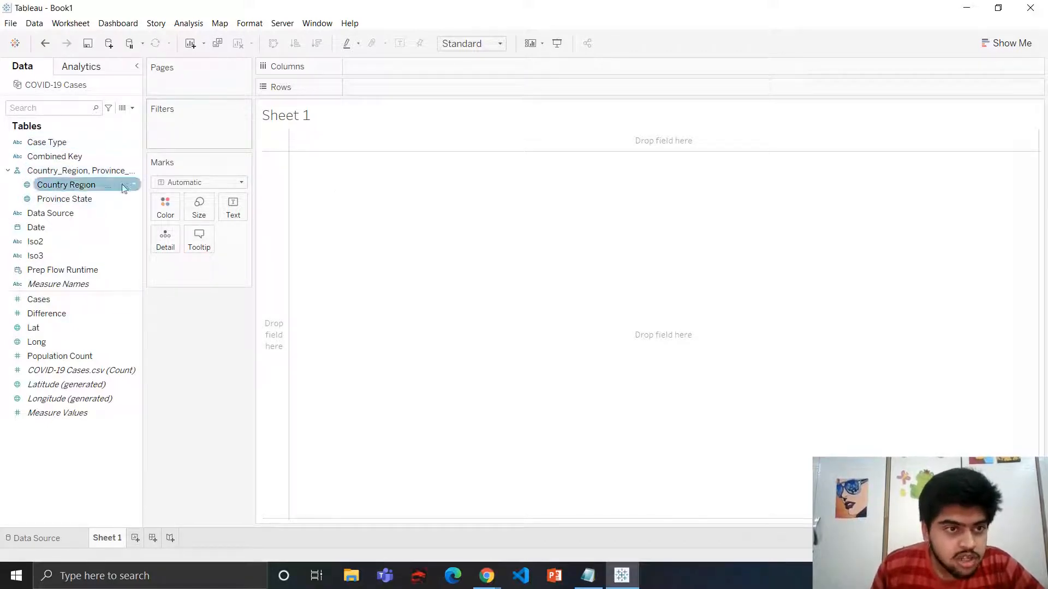
left_click_drag(60, 230, 180, 82)
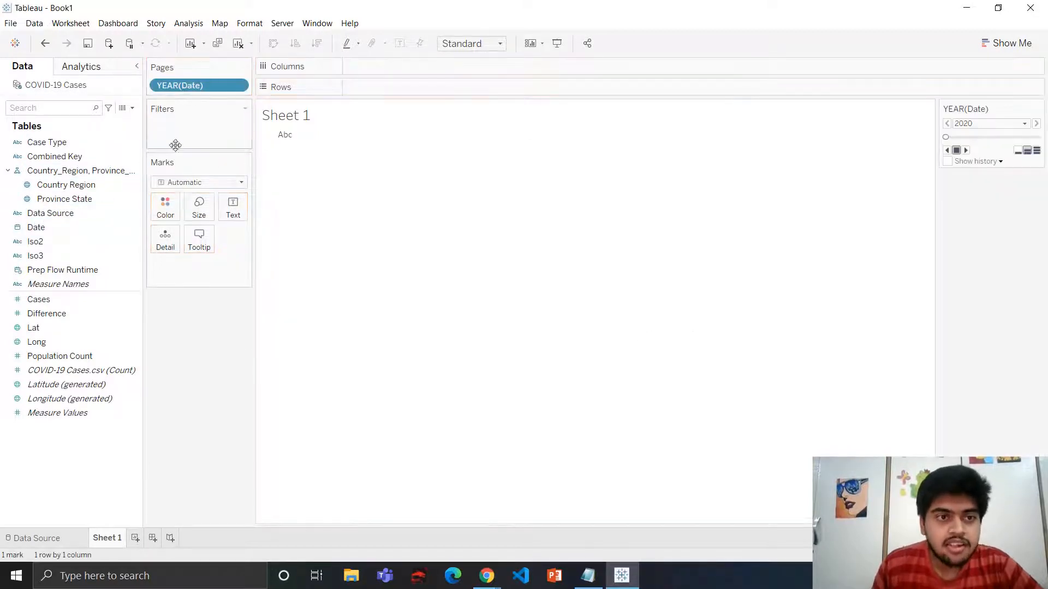
left_click(237, 85)
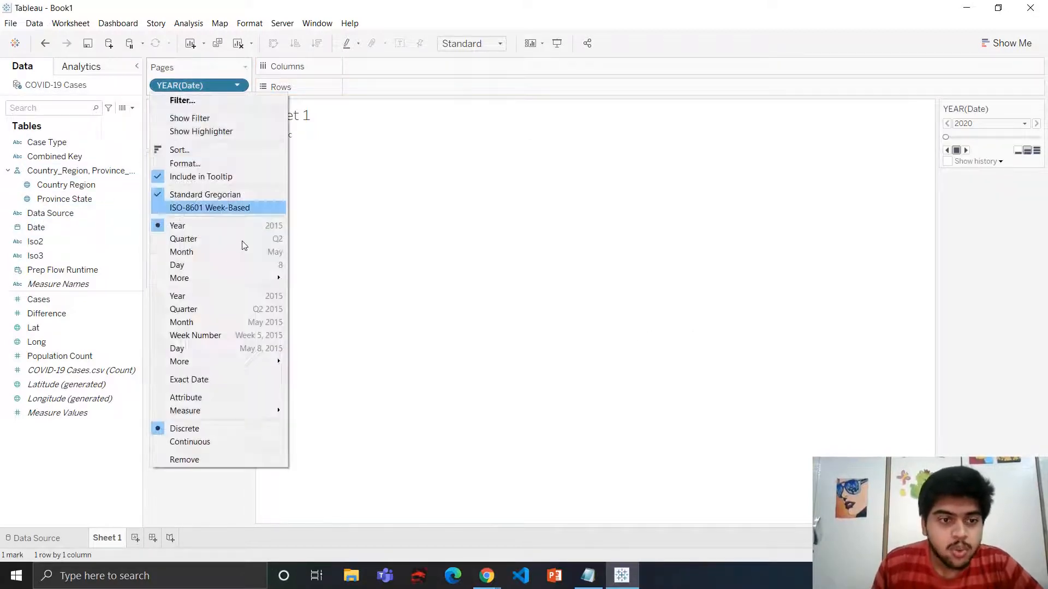
left_click(228, 381)
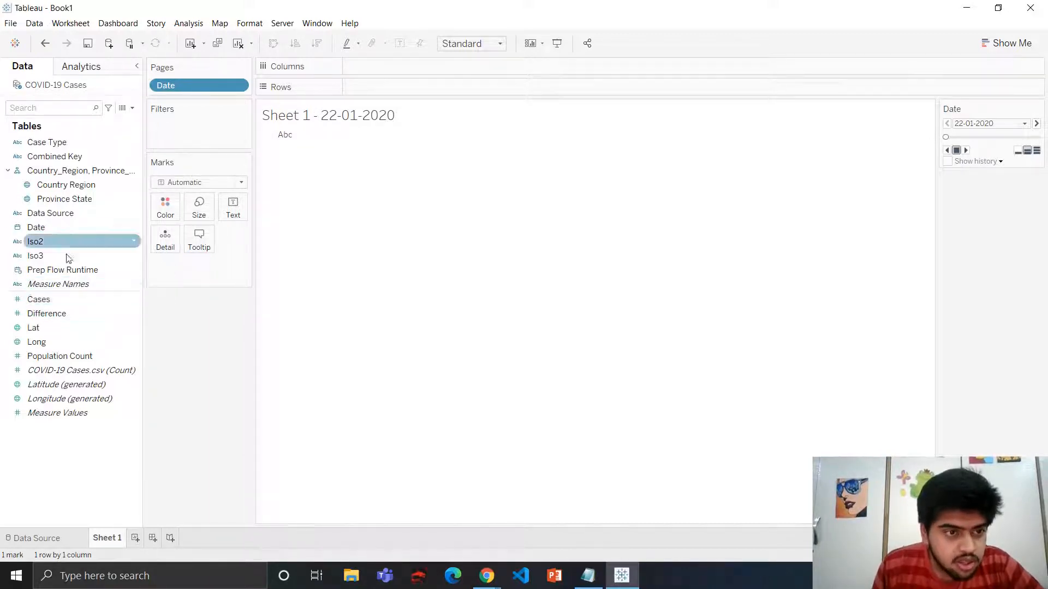
Filter the sheet by Case Type to keep only Confirmed
left_click_drag(63, 143, 189, 124)
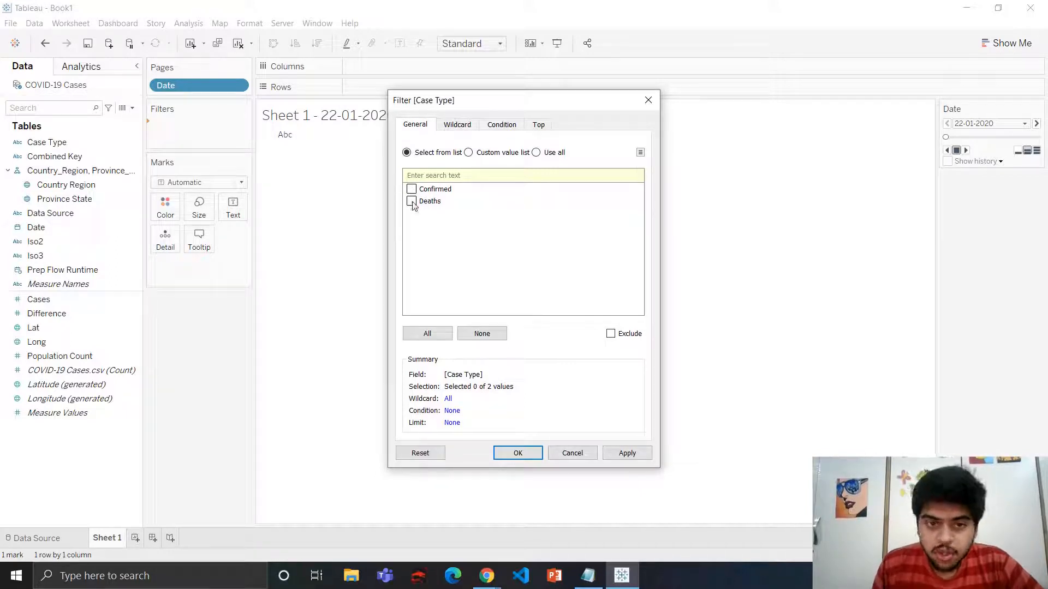
left_click(412, 202)
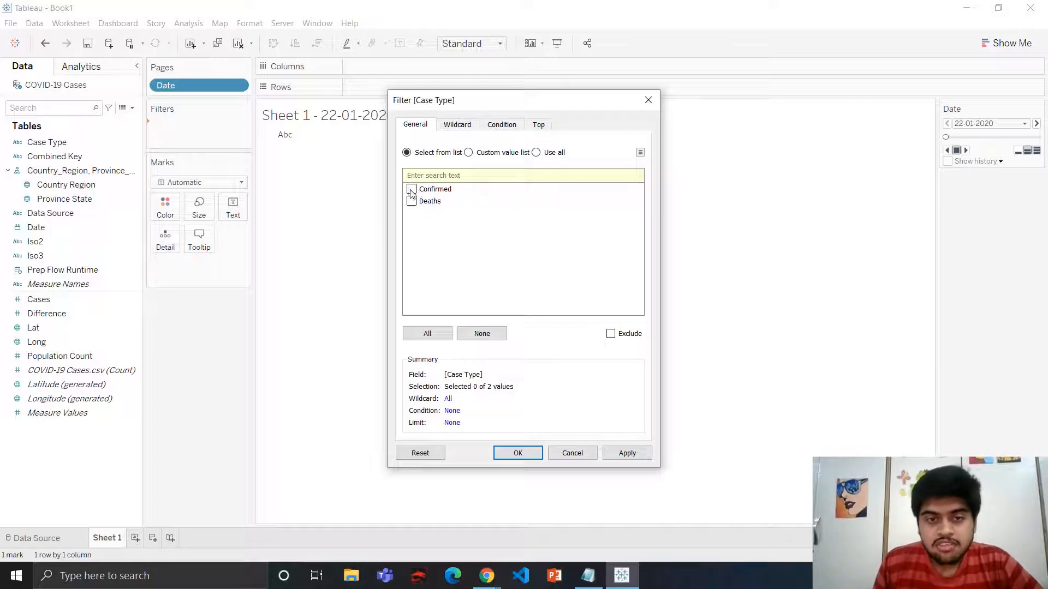
left_click(412, 190)
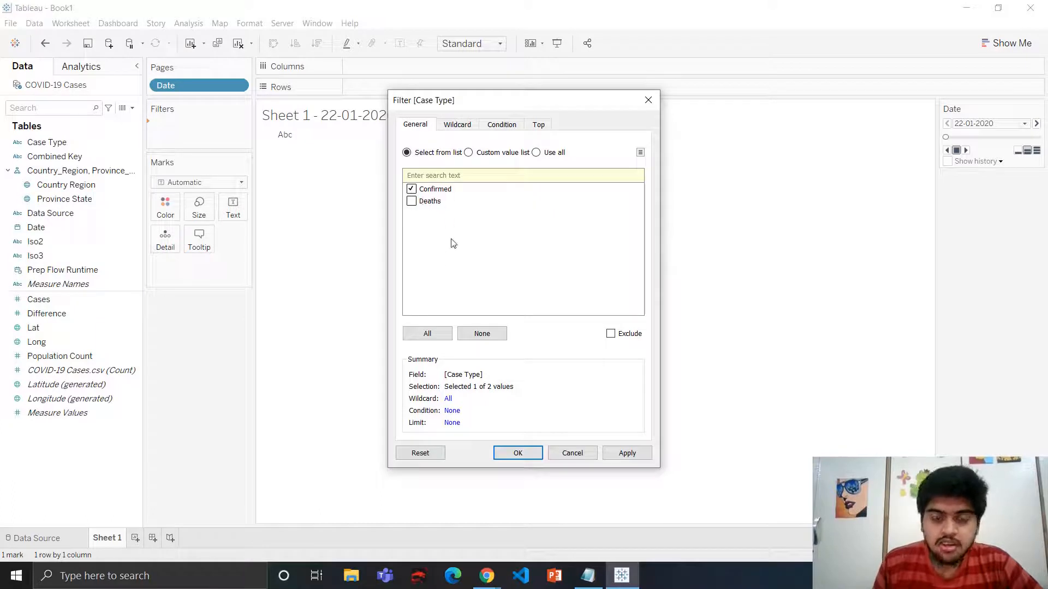
left_click(519, 454)
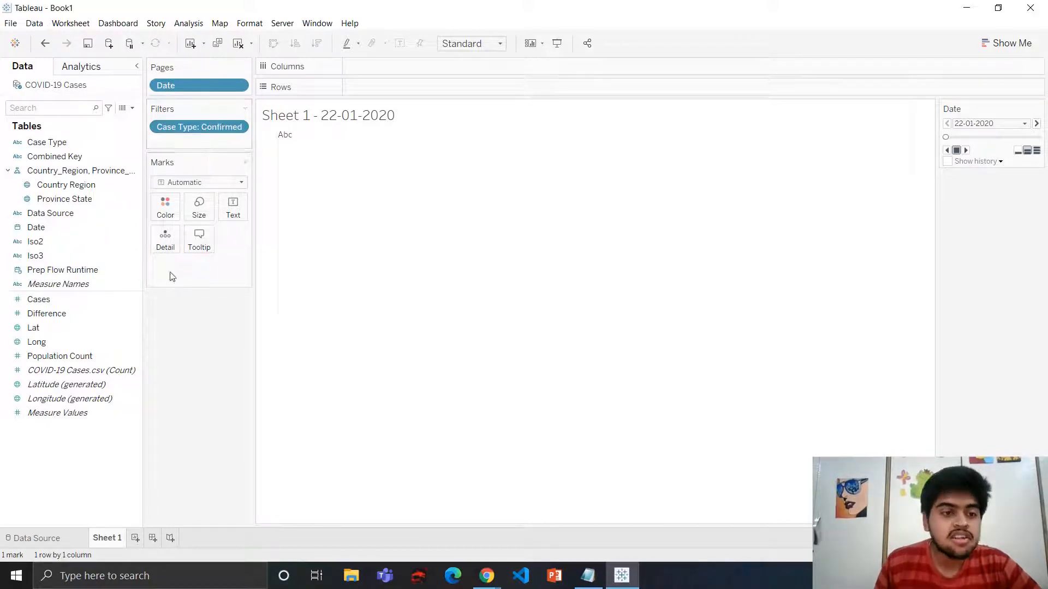
Show SUM(Cases) as text and add a "Confirmed Cases" heading line above it in the label
left_click_drag(45, 309, 231, 211)
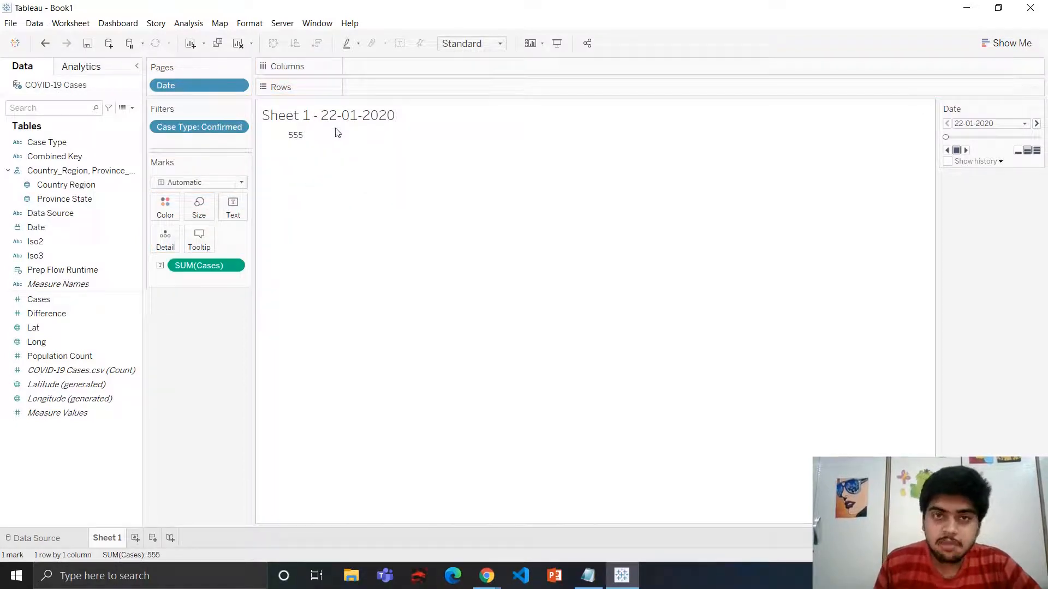
mouse_move(298, 140)
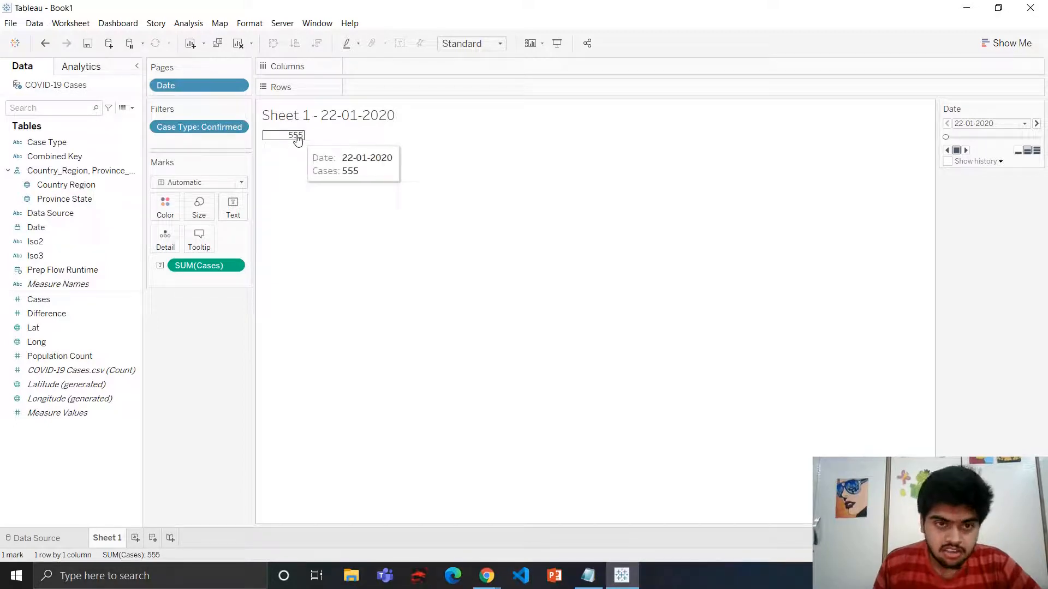
left_click(238, 214)
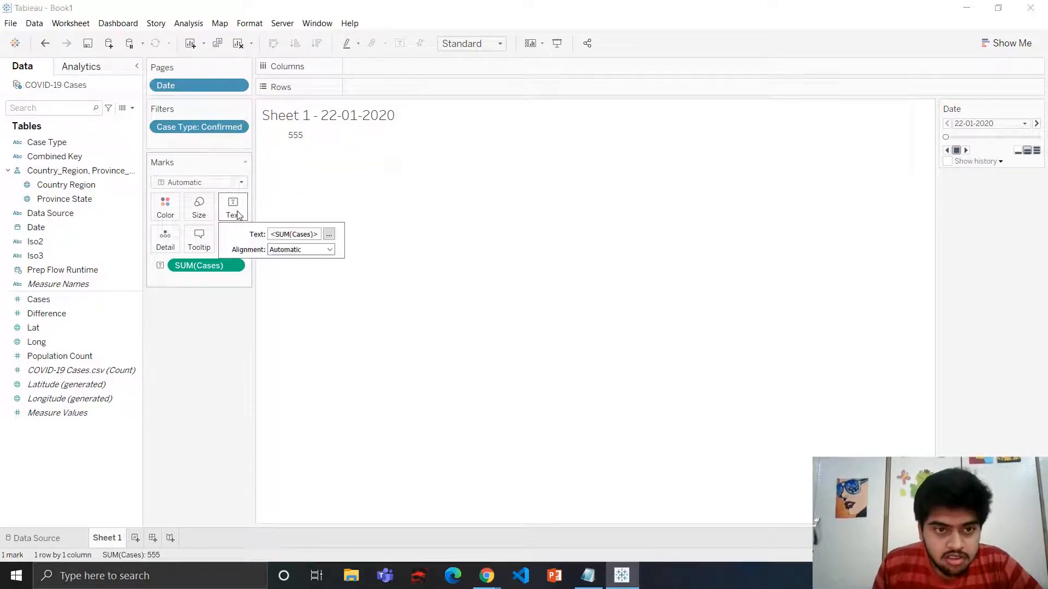
left_click(328, 236)
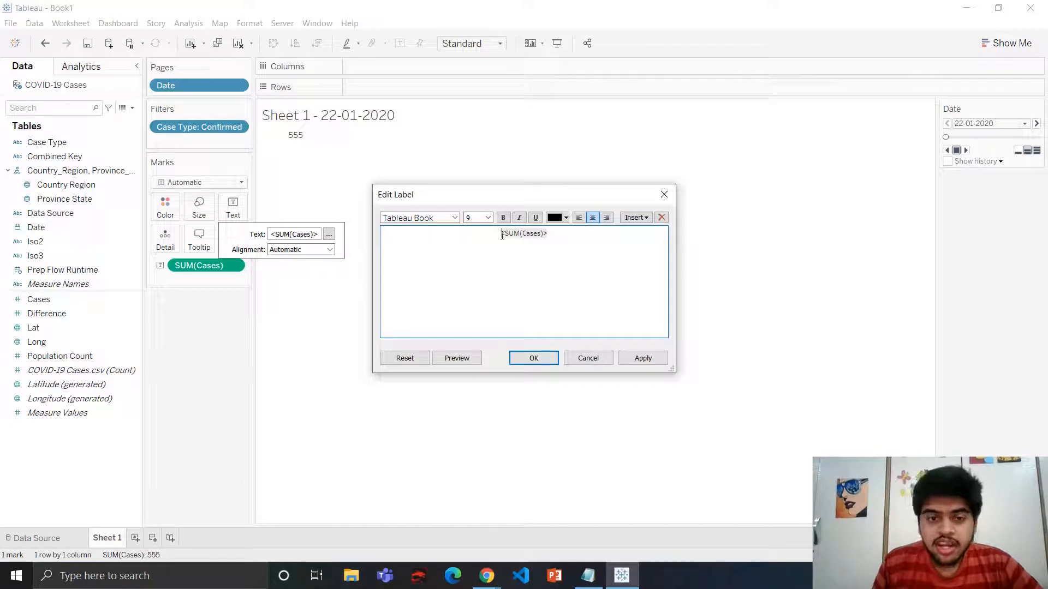
key("Return")
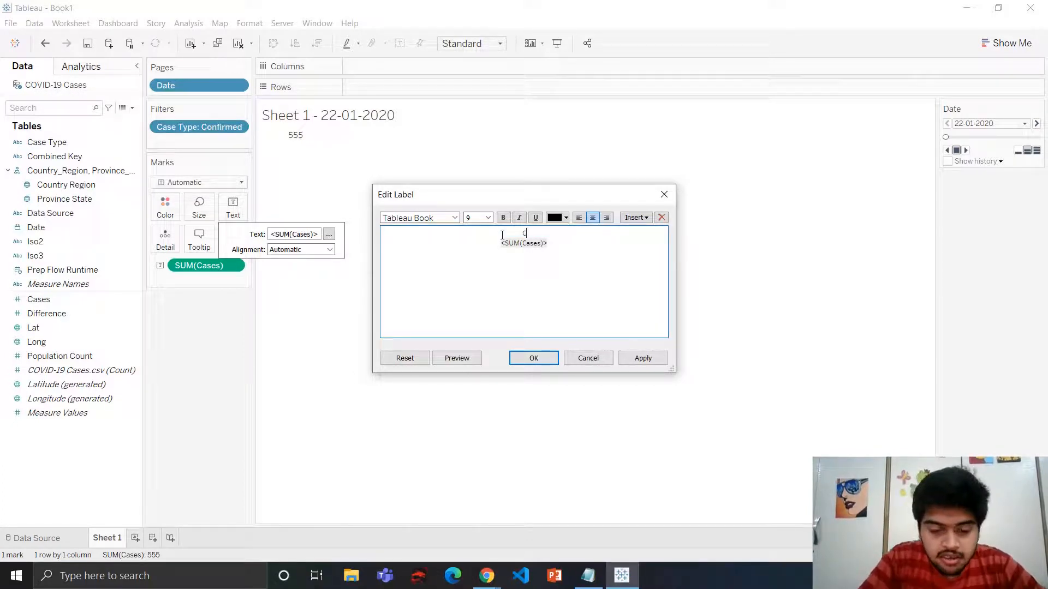
type("Confirmed ")
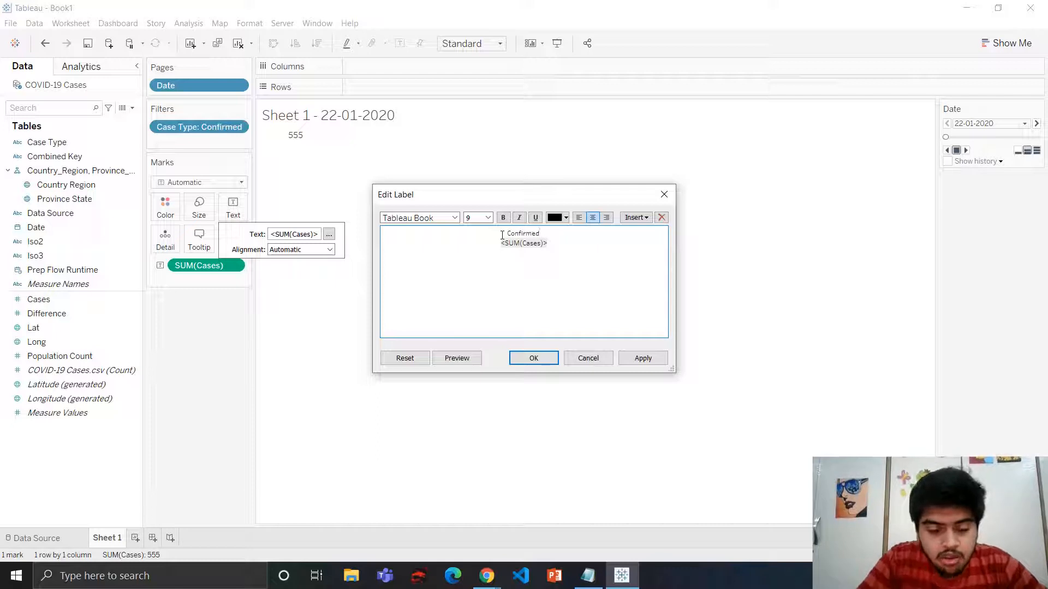
type("Cases")
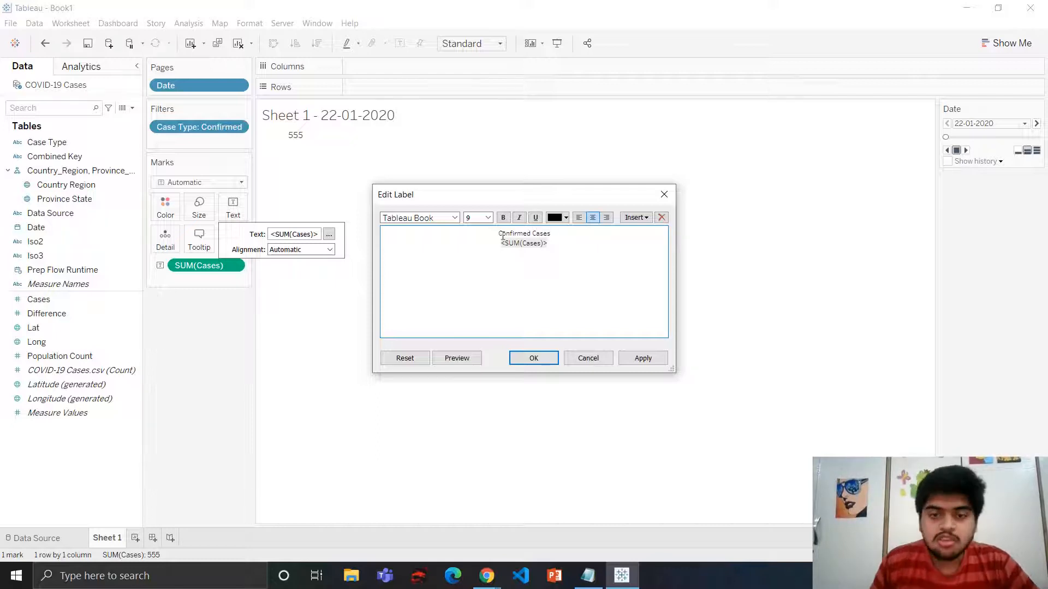
Set the heading's font size to 15 and the SUM(Cases) value's size to 20 in the label
left_click_drag(498, 233, 551, 235)
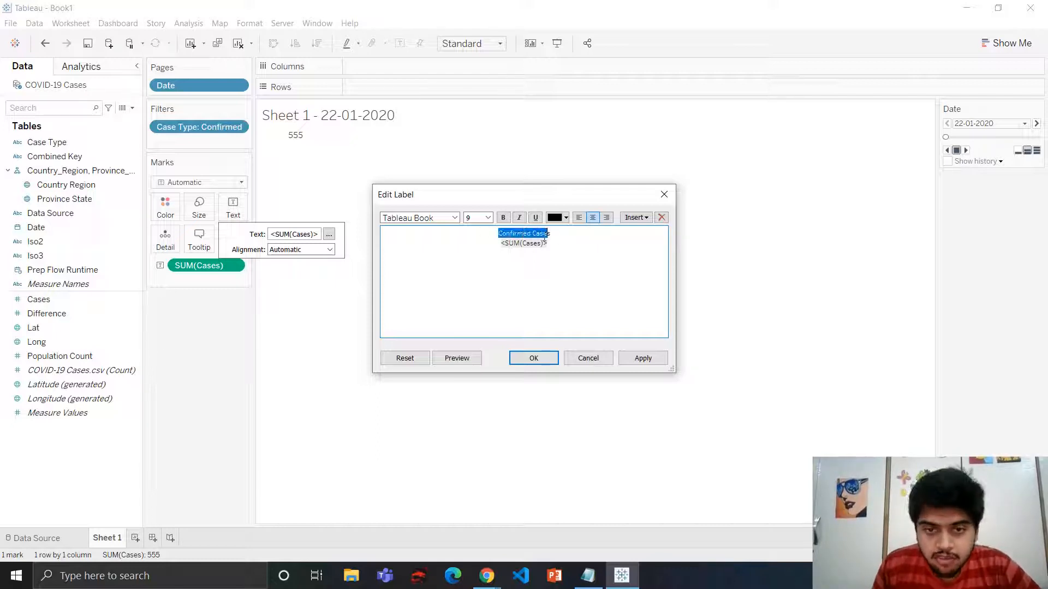
left_click(481, 218)
left_click(471, 280)
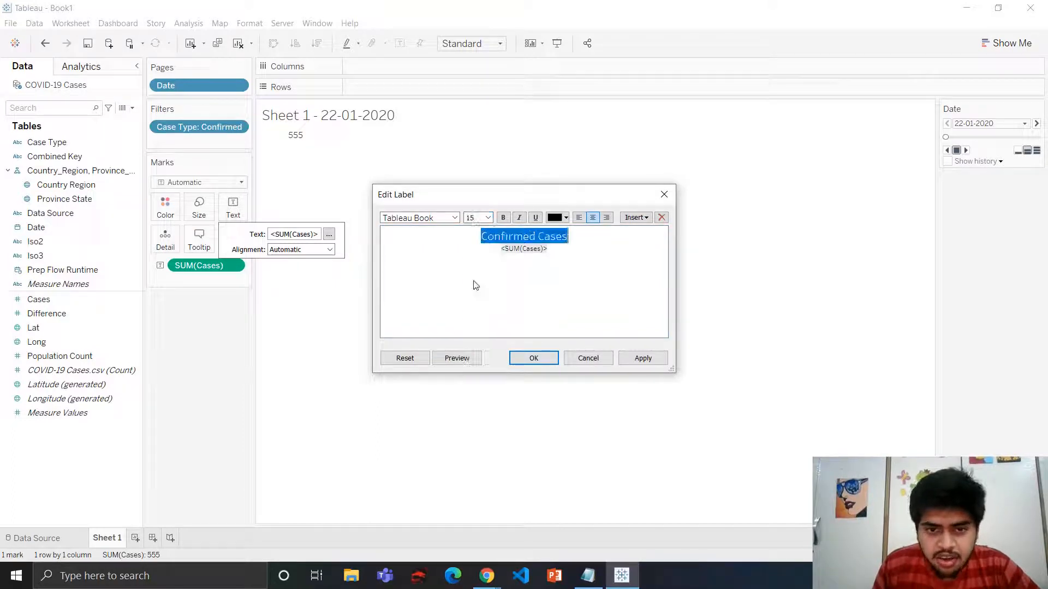
left_click_drag(501, 249, 547, 249)
left_click(483, 218)
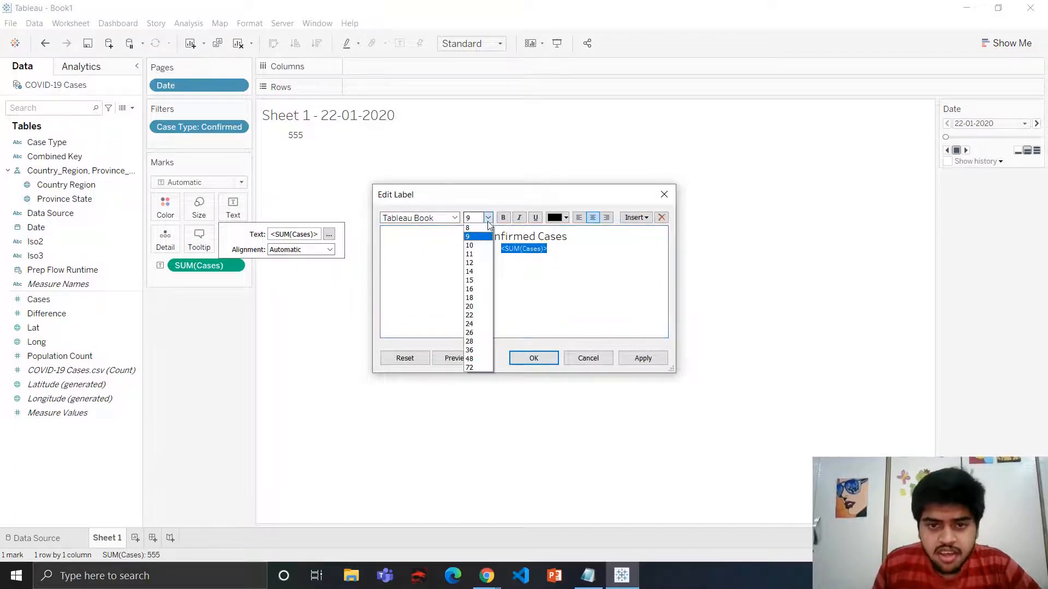
left_click(471, 306)
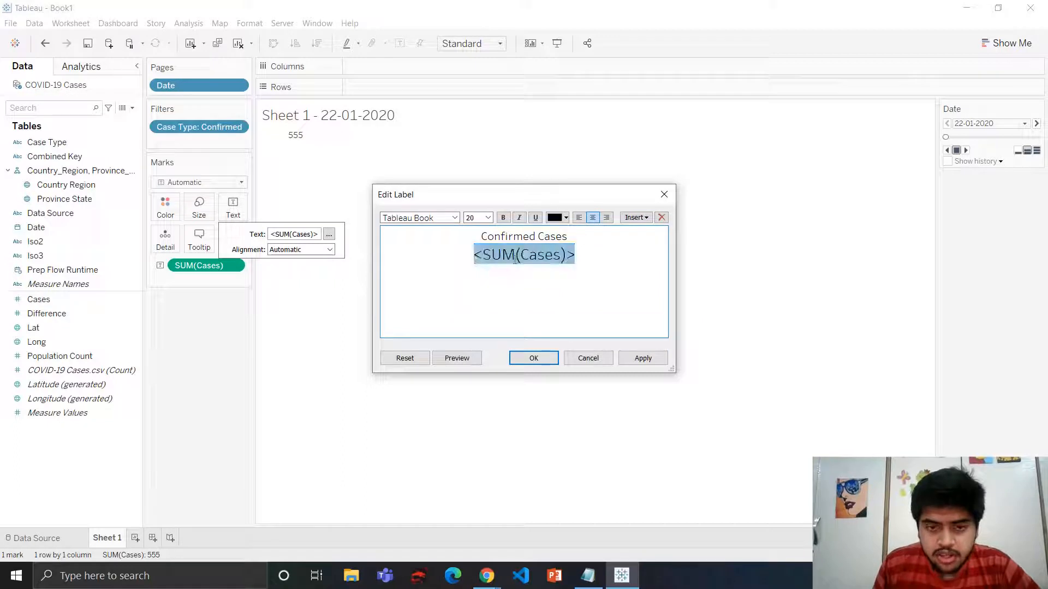
left_click(534, 359)
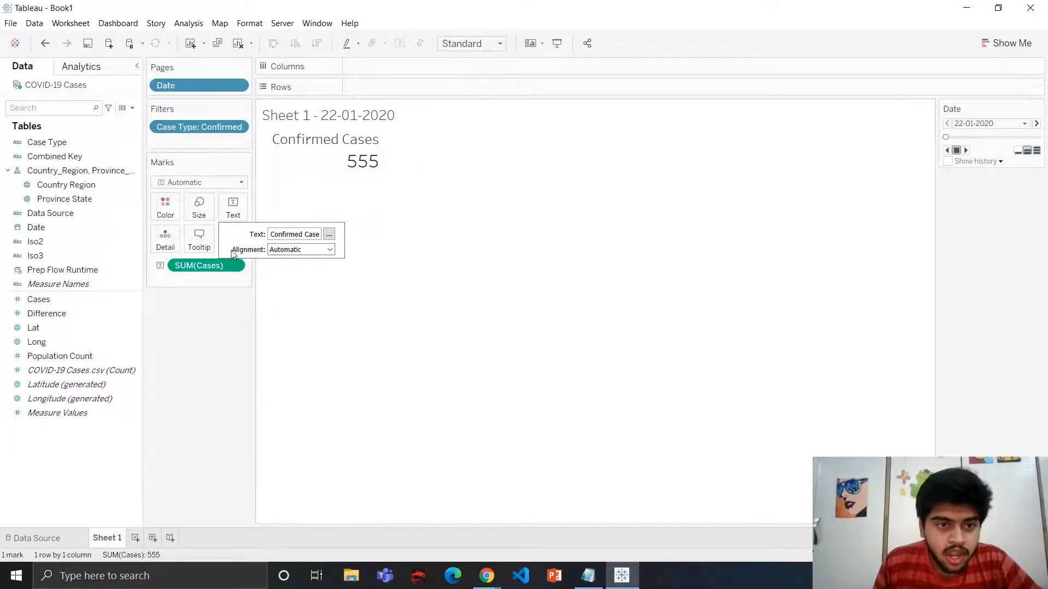
Center the label horizontally and fit the sheet to Entire View
left_click(232, 205)
left_click(233, 217)
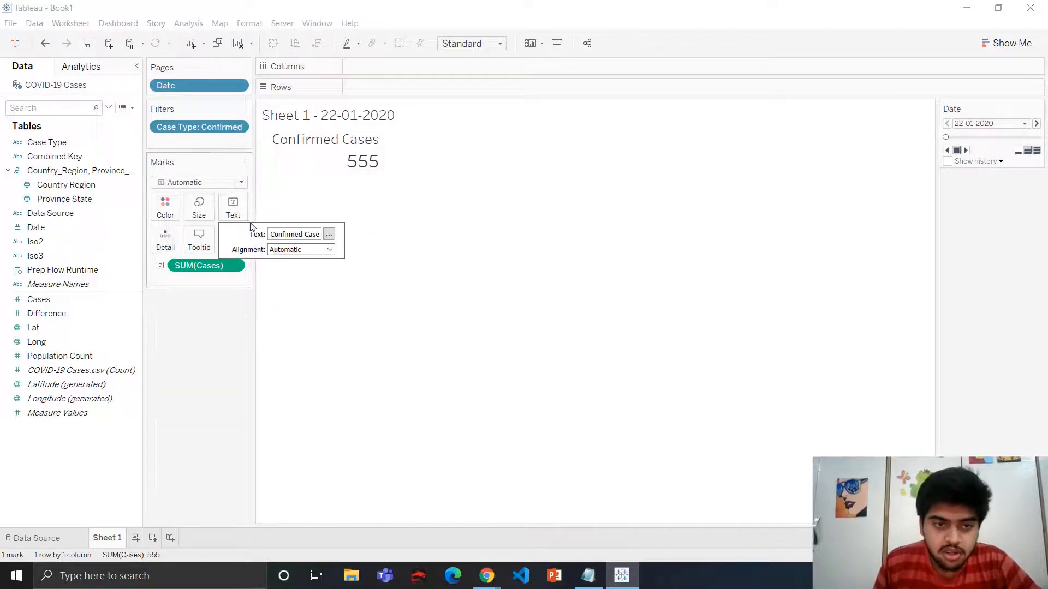
left_click(299, 249)
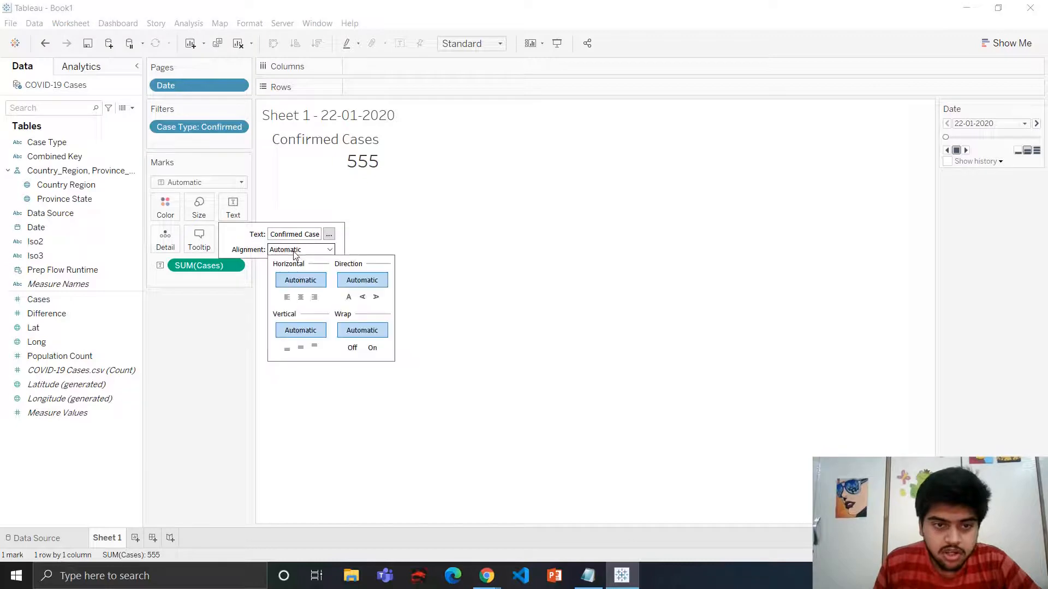
left_click(300, 298)
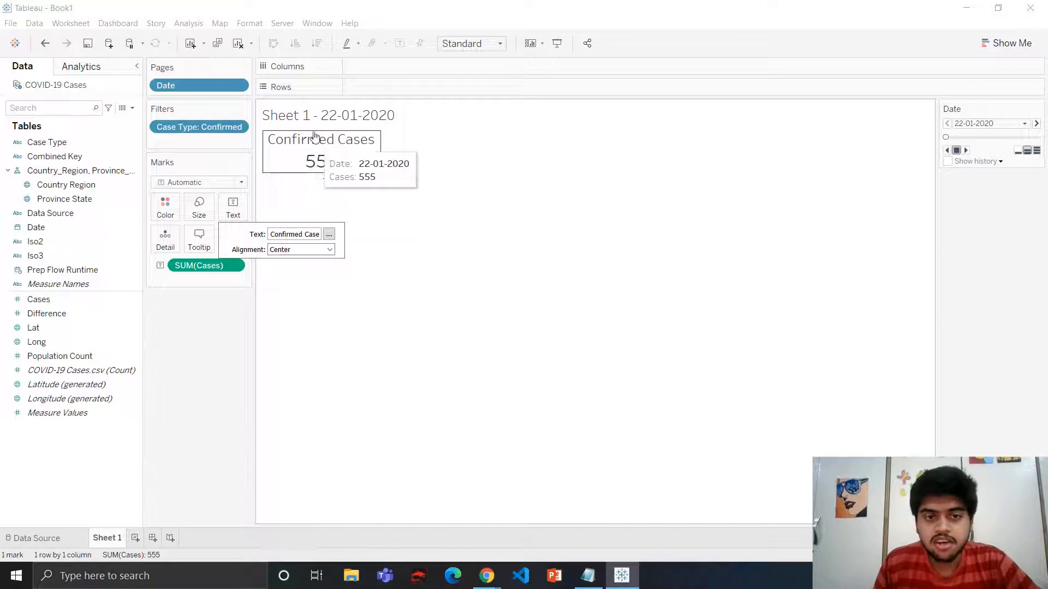
left_click(486, 44)
left_click(475, 93)
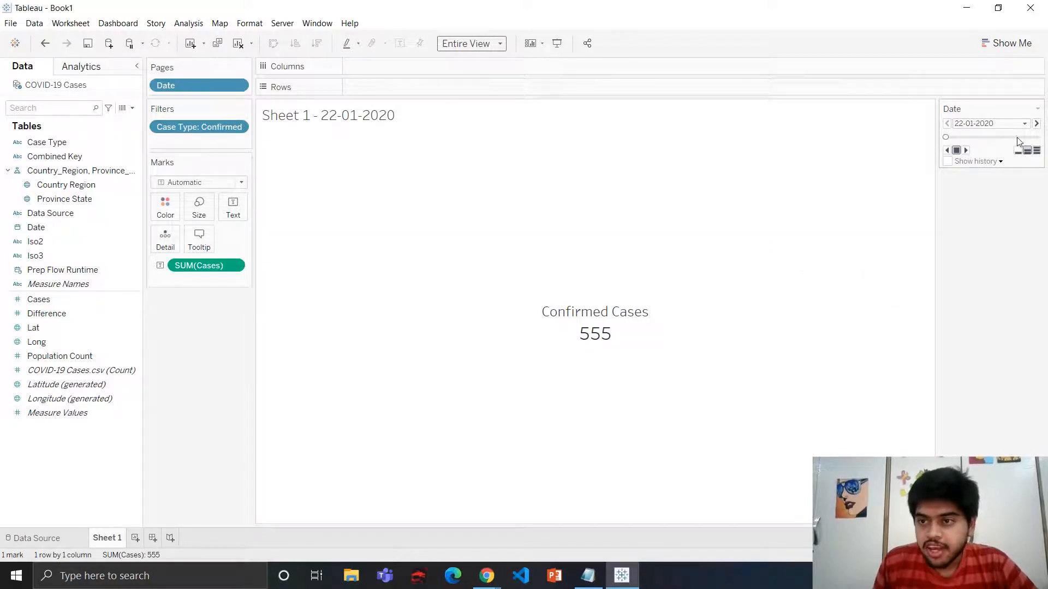
Step forward and back through the Date pages to review the confirmed case totals
left_click(965, 152)
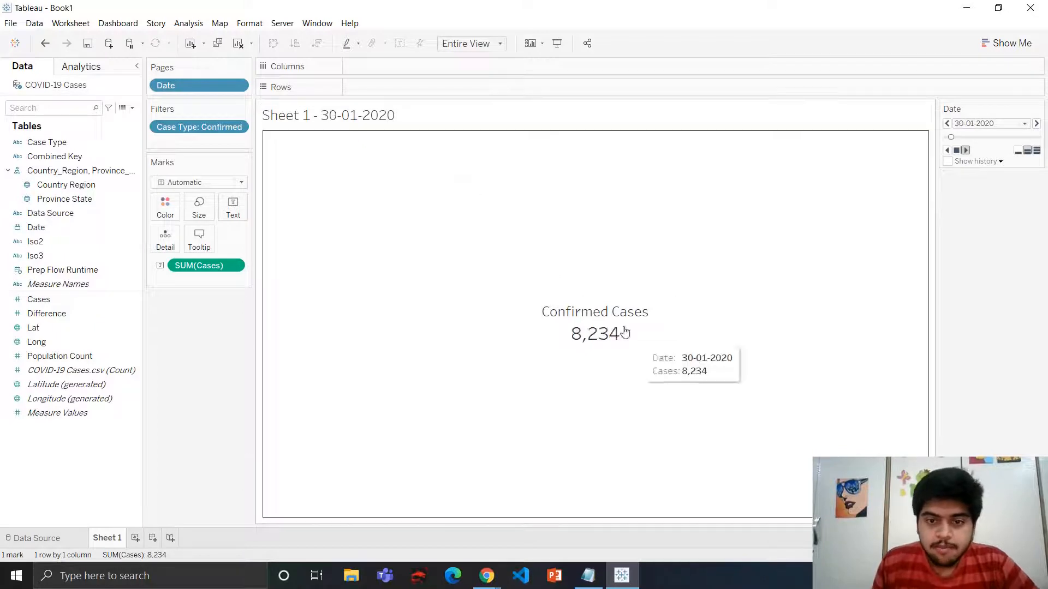
left_click(1037, 151)
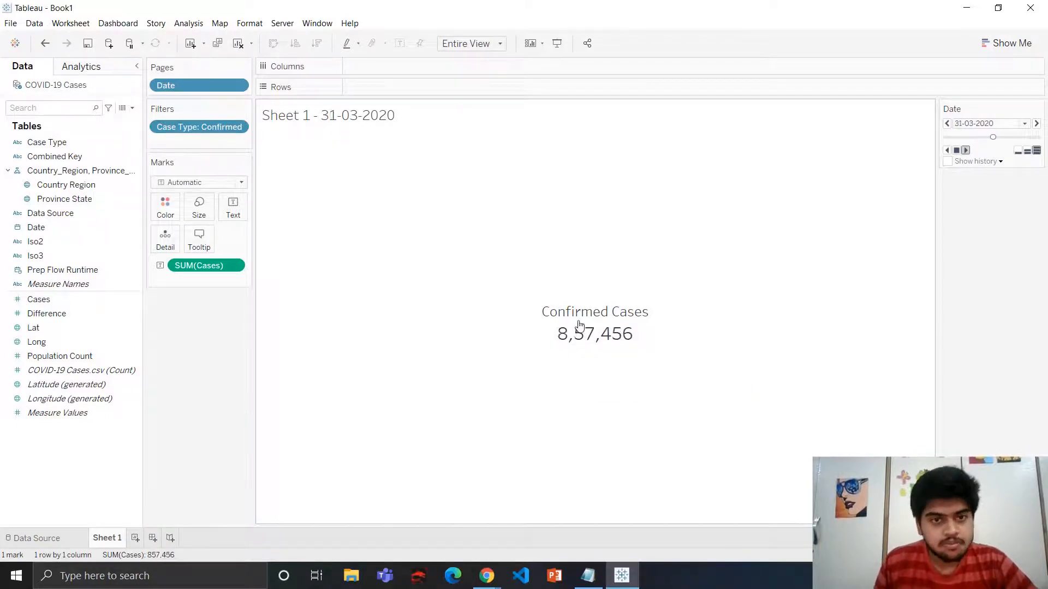
left_click(956, 151)
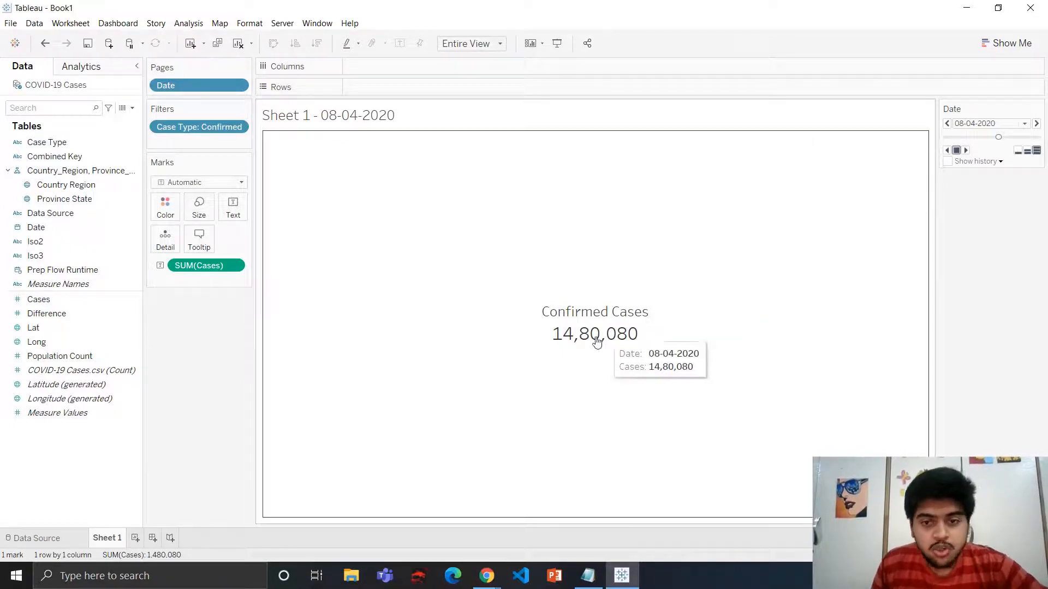
Add a new worksheet and filter it by Case Type to Confirmed only
left_click(135, 539)
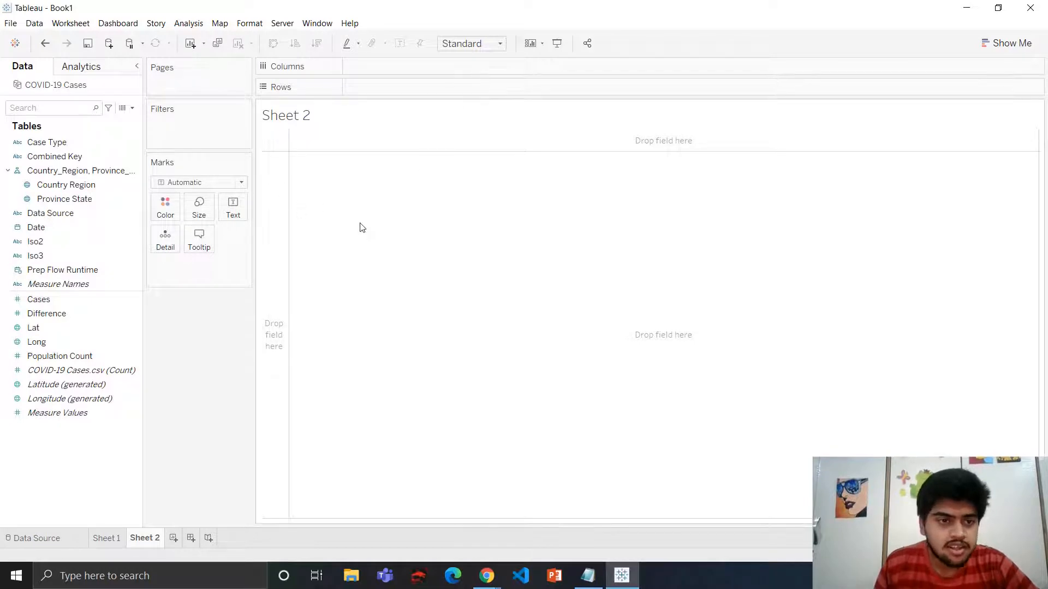
left_click(136, 173)
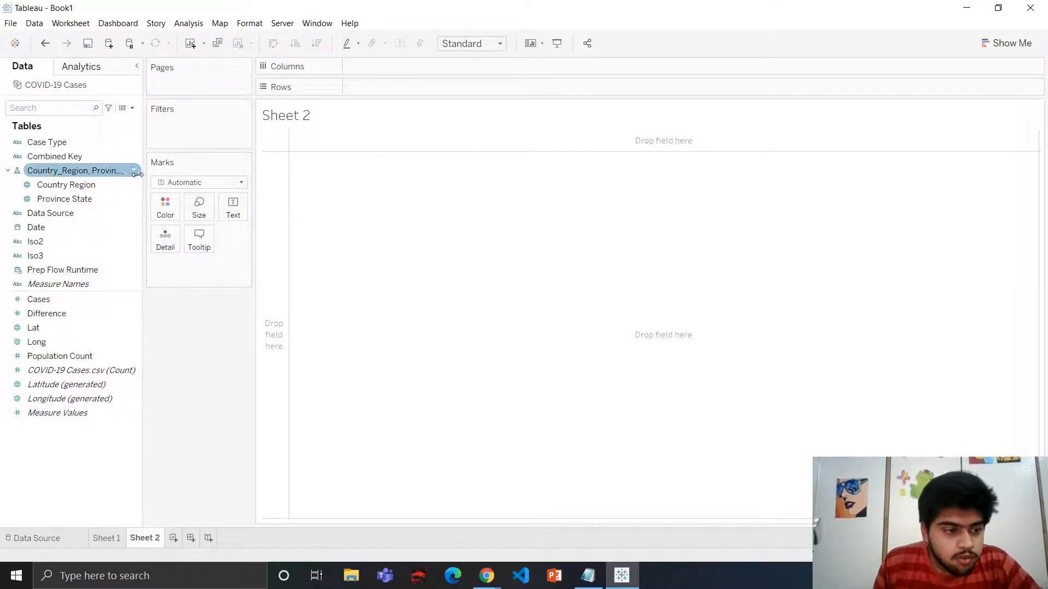
left_click(65, 143)
left_click_drag(64, 143, 197, 122)
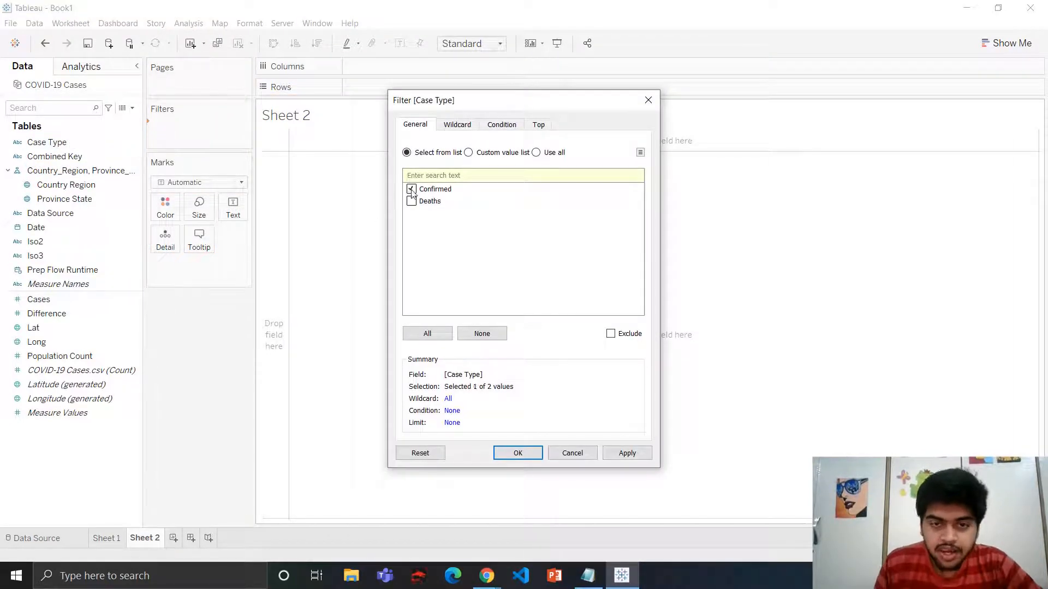
left_click(518, 454)
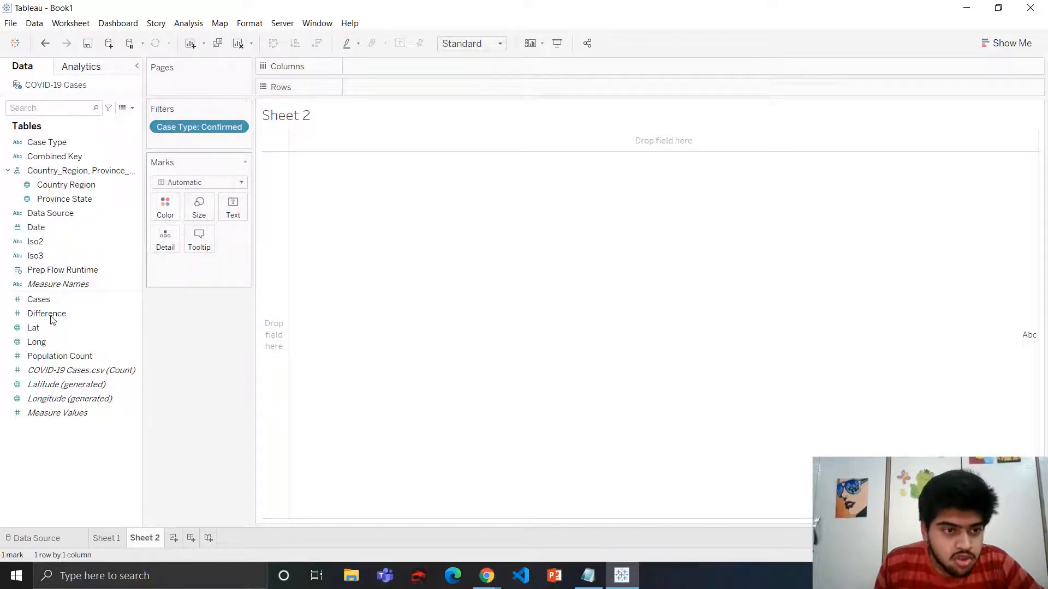
Place SUM(Cases) on Rows of Sheet 2
left_click(83, 298)
mouse_move(83, 297)
left_mouse_down()
mouse_move(63, 299)
mouse_move(220, 231)
mouse_move(374, 84)
left_mouse_up()
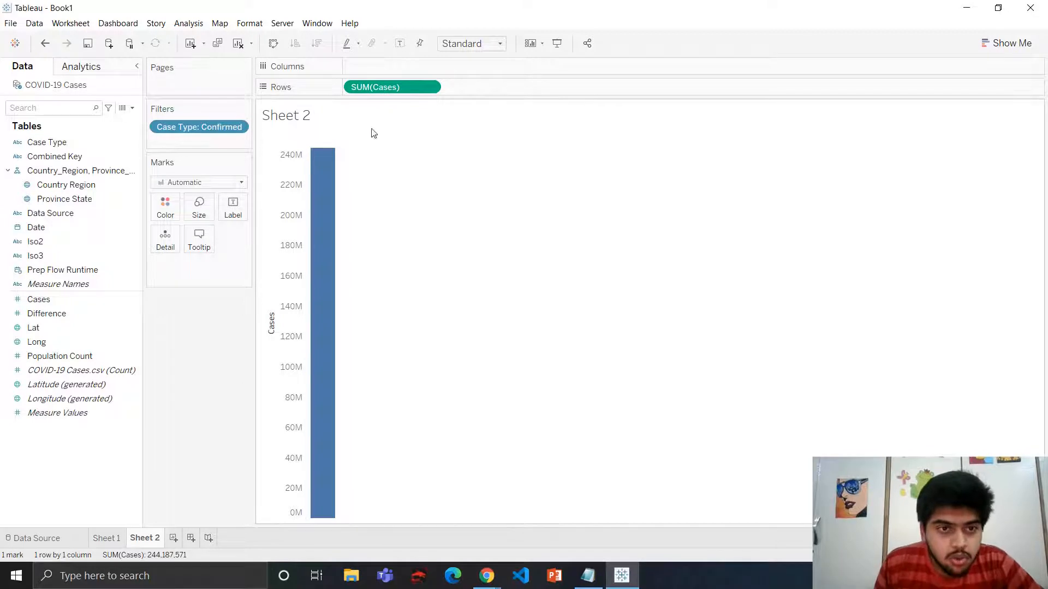
Place Date on Columns of Sheet 2 and change it to Exact Date for a continuous timeline
left_click(99, 299)
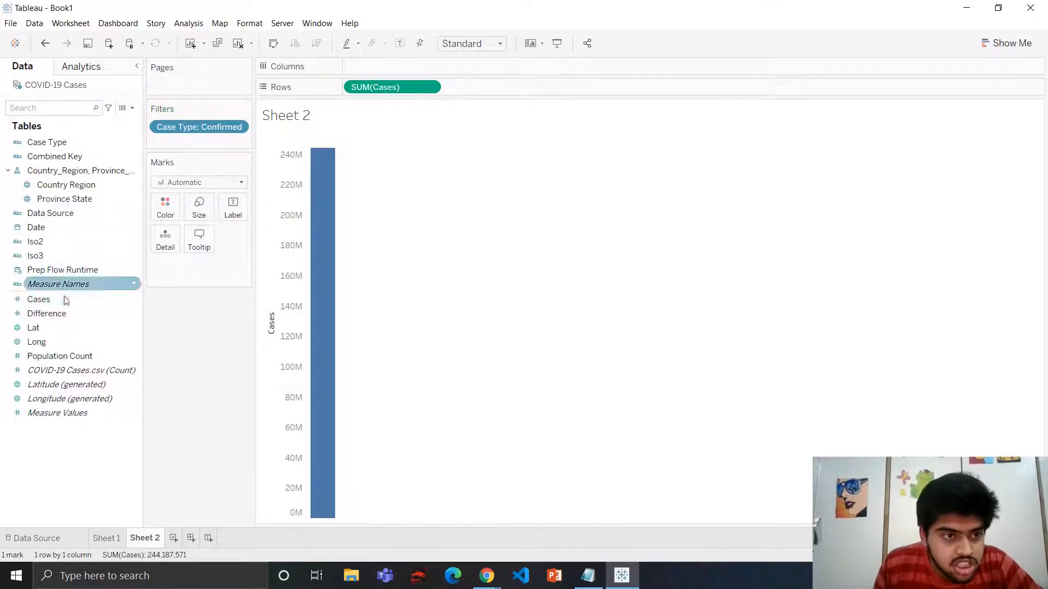
left_click_drag(63, 228, 381, 71)
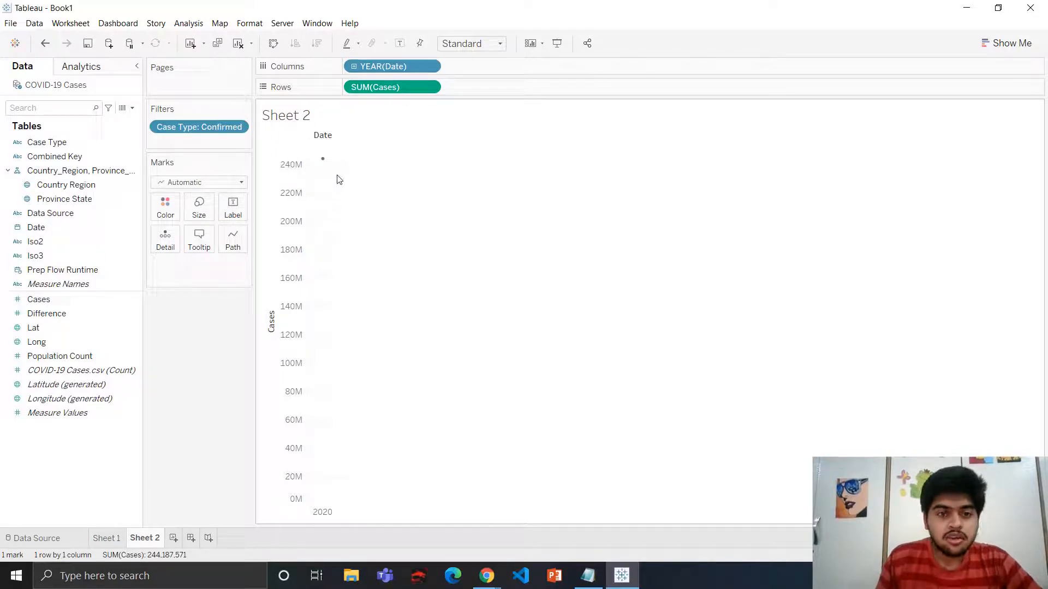
left_click(431, 67)
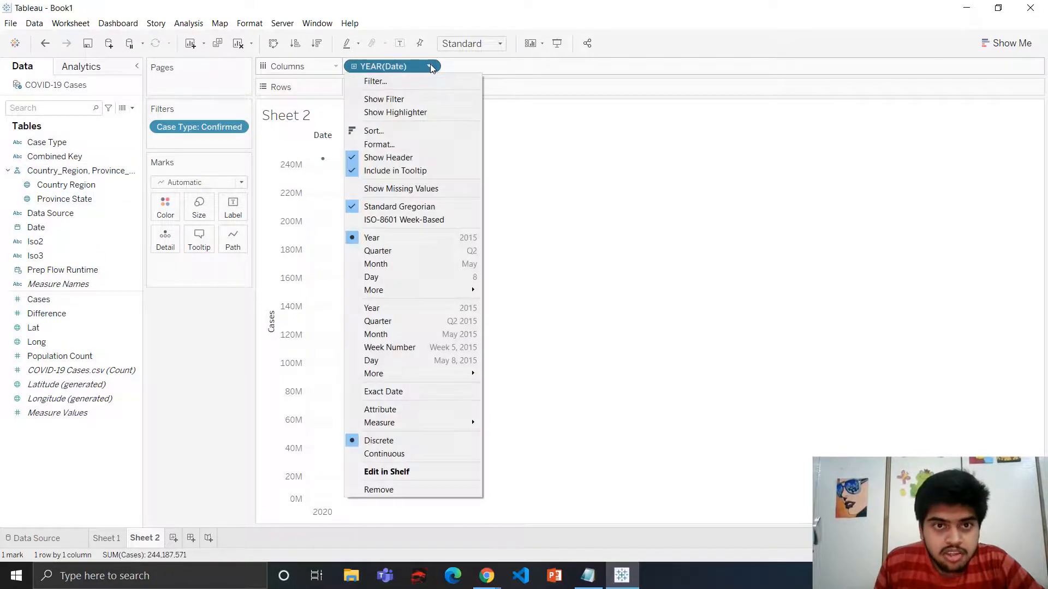
left_click(407, 390)
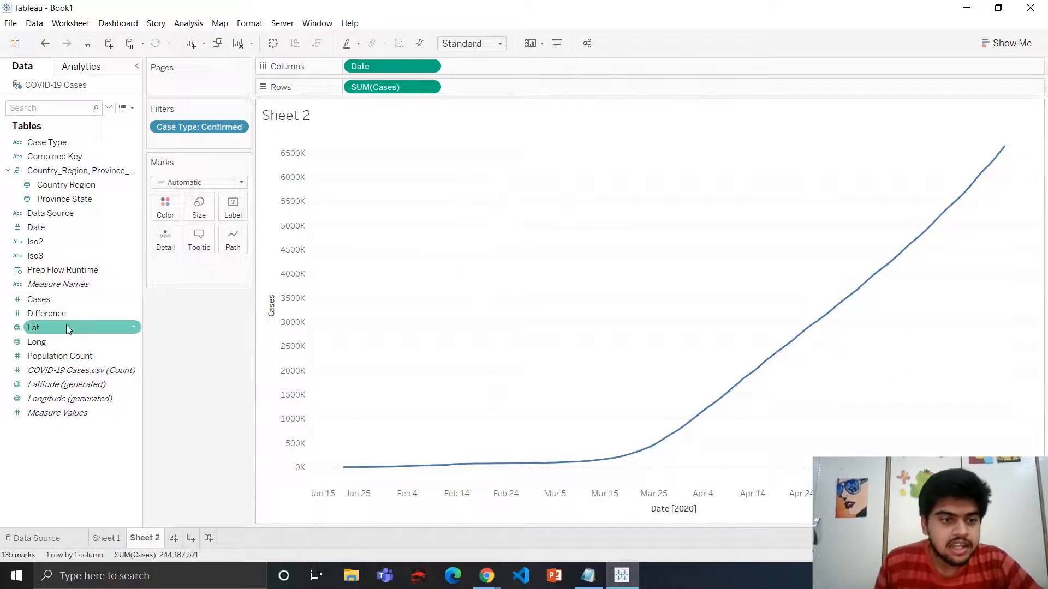
Add a second SUM(Cases) to Rows and set that second measure's mark type to Area
left_click_drag(60, 300, 482, 88)
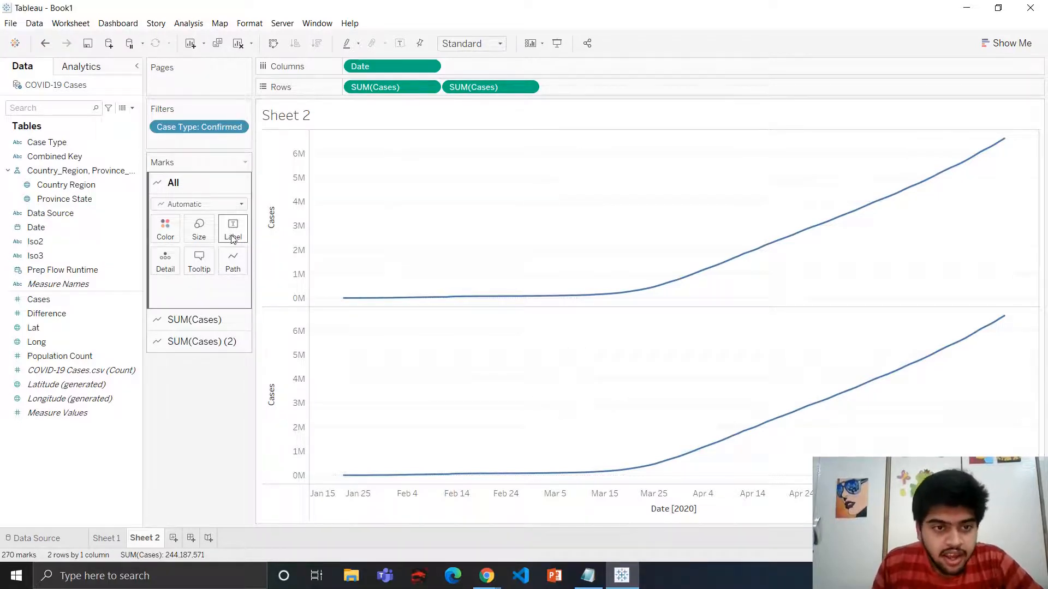
left_click(196, 343)
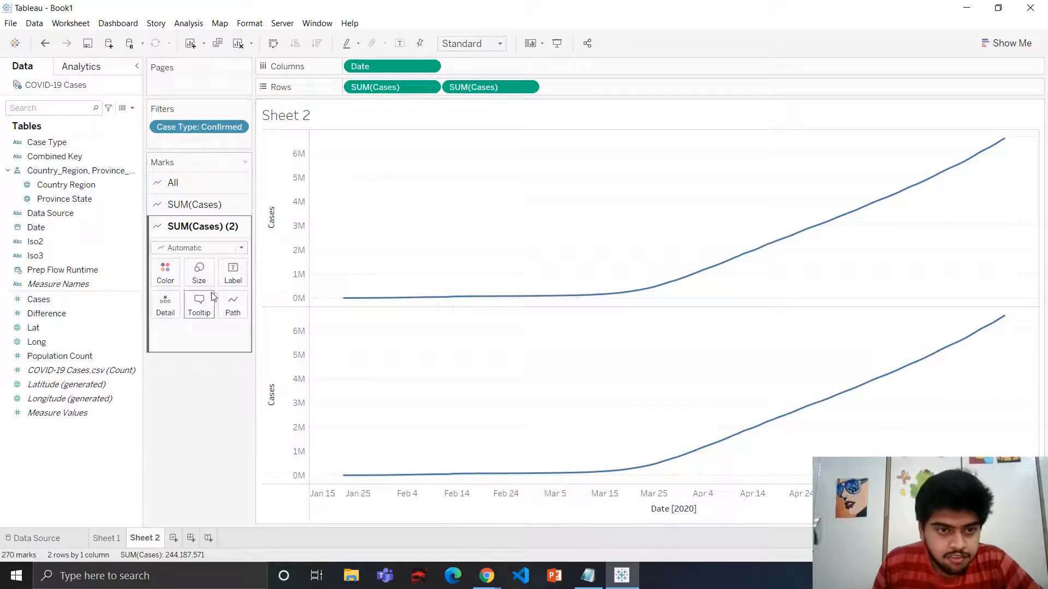
left_click(210, 254)
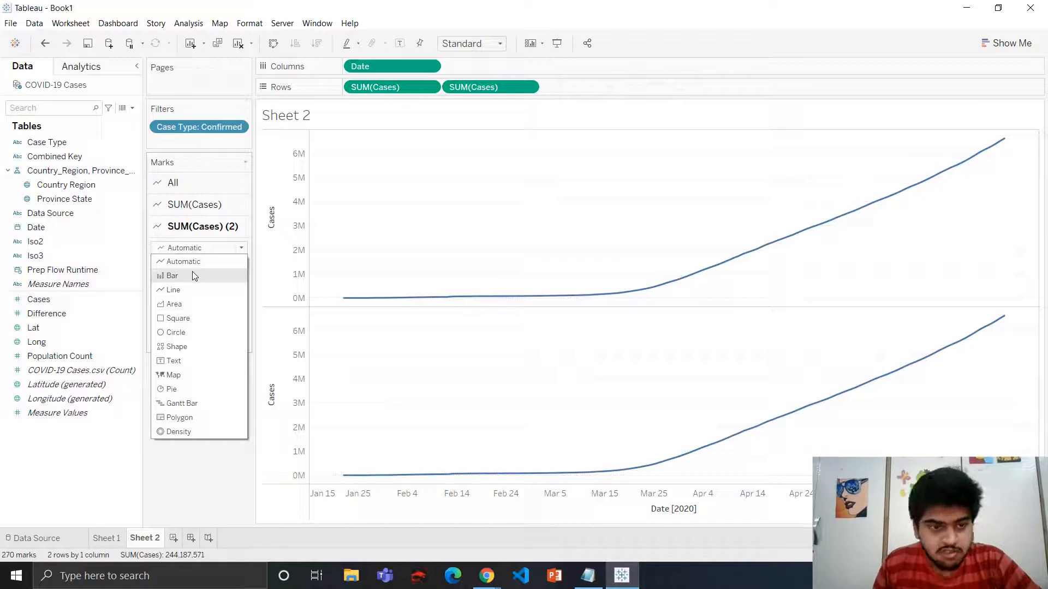
left_click(197, 304)
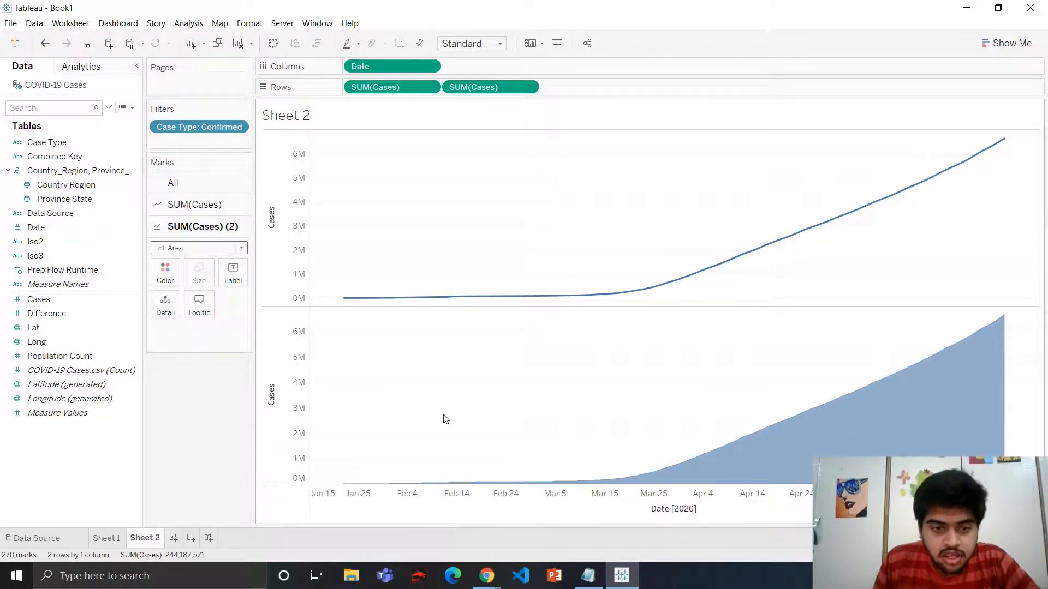
Combine the two Cases measures into a dual axis and hide the secondary axis header
right_click(274, 370)
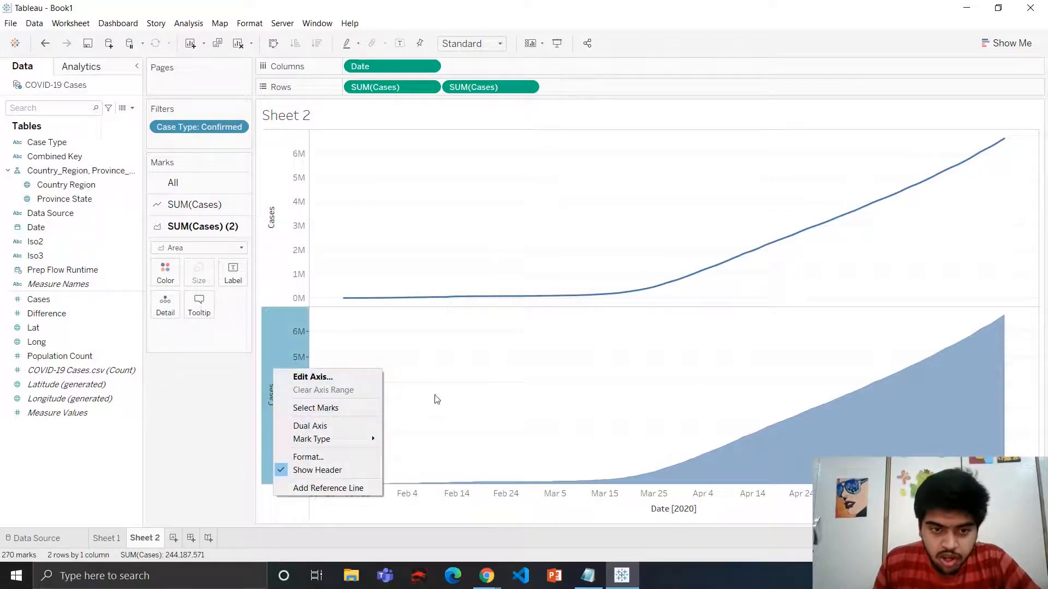
left_click(325, 425)
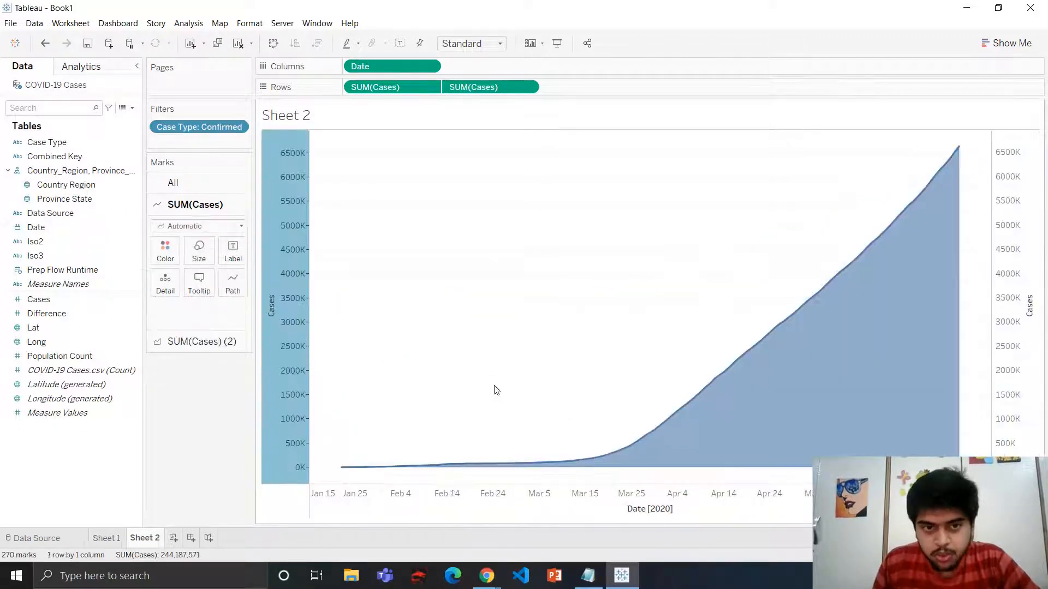
left_click(775, 213)
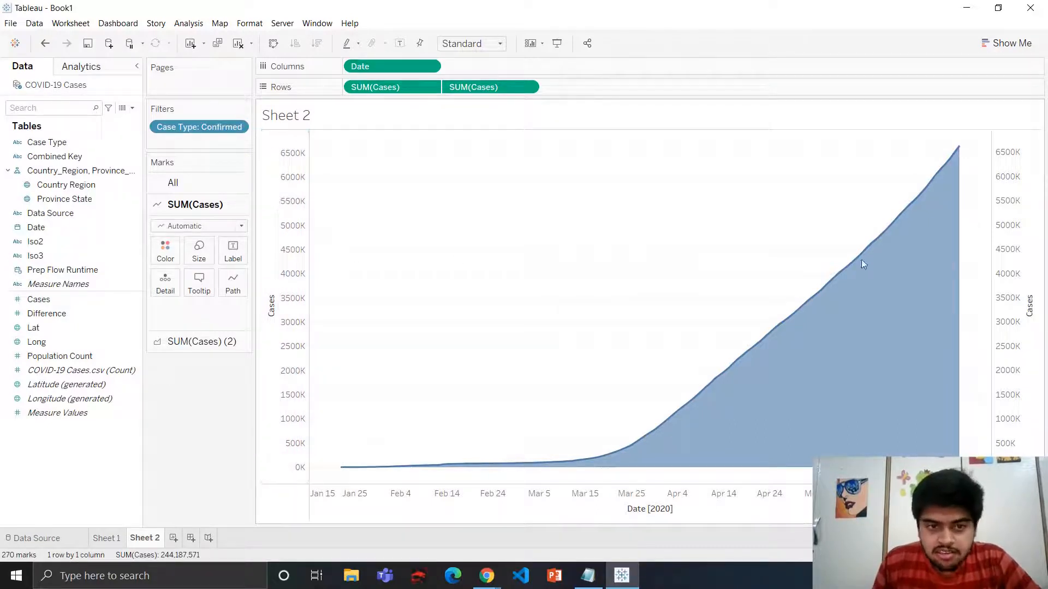
mouse_move(900, 215)
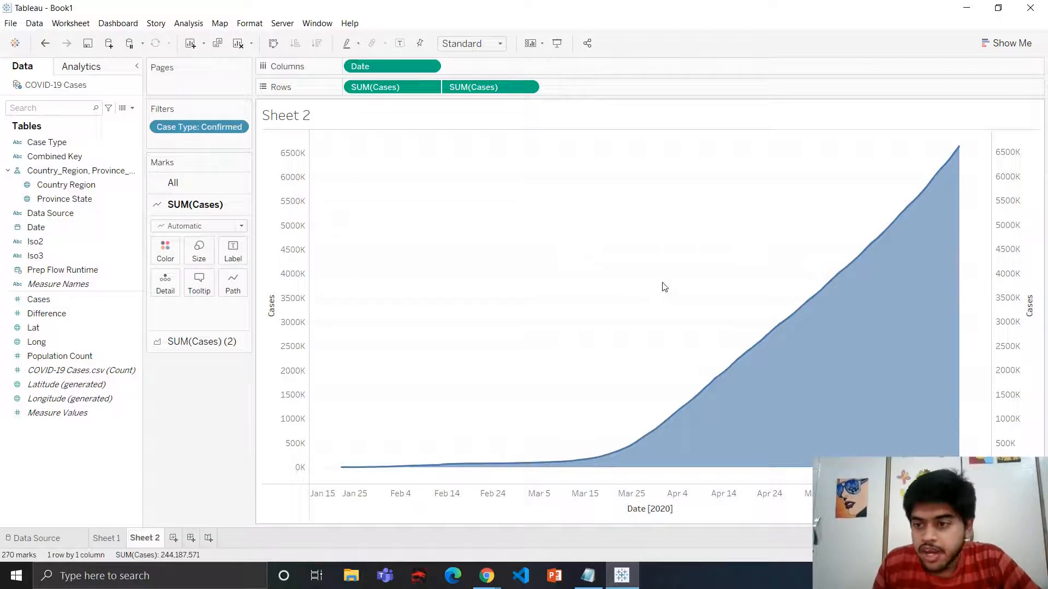
right_click(1002, 192)
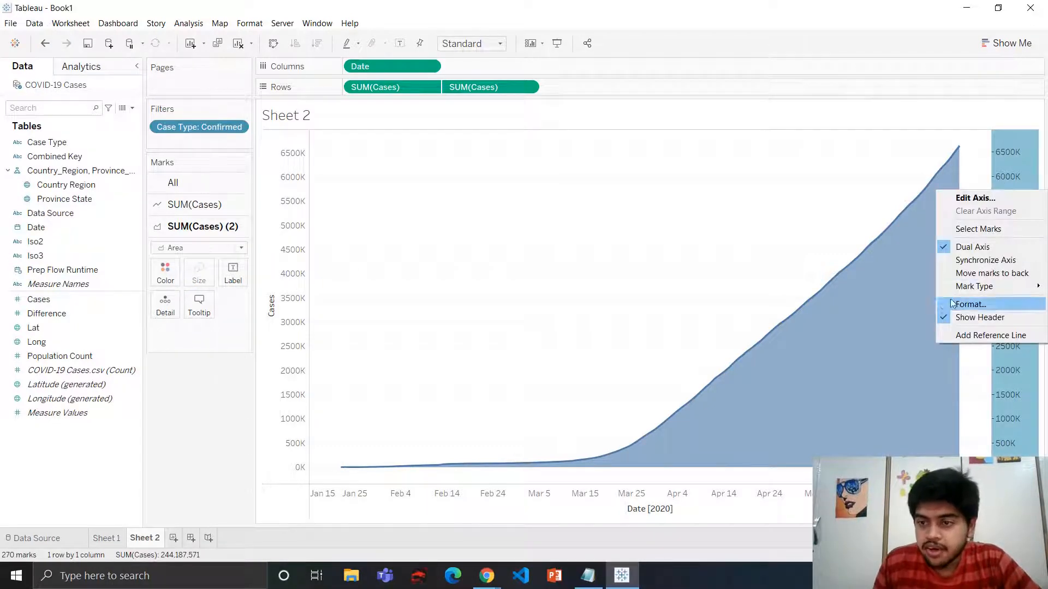
left_click(981, 318)
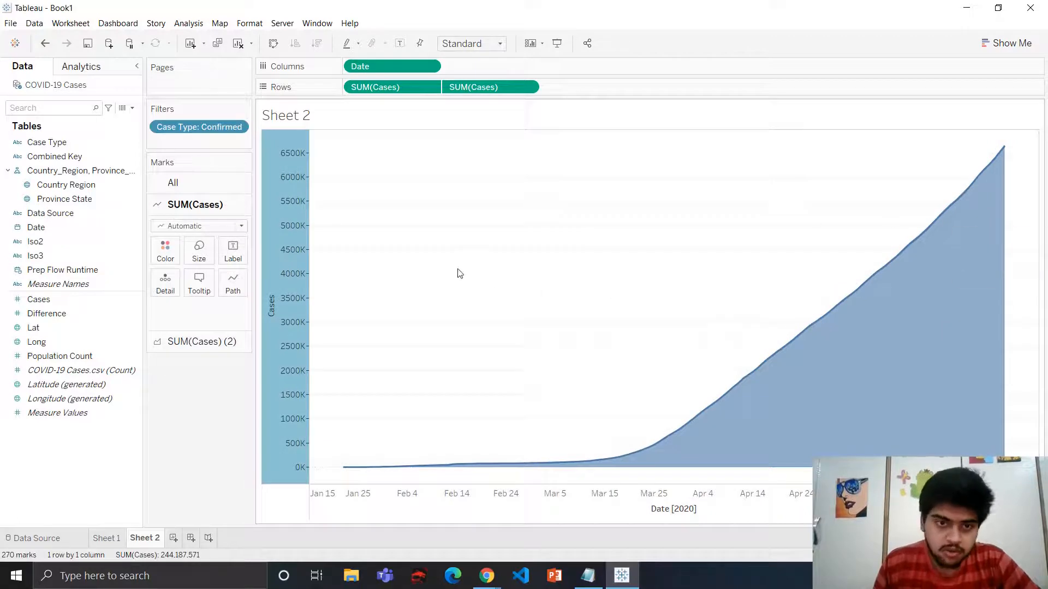
Open the Cases axis editor and try a logarithmic scale, then switch it back off
left_click(438, 307)
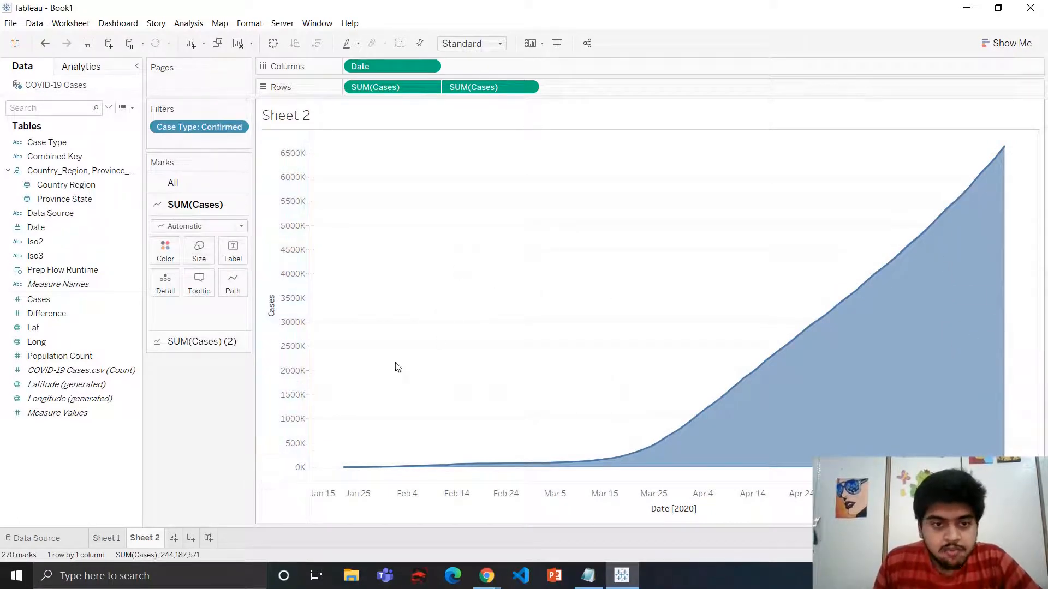
right_click(293, 237)
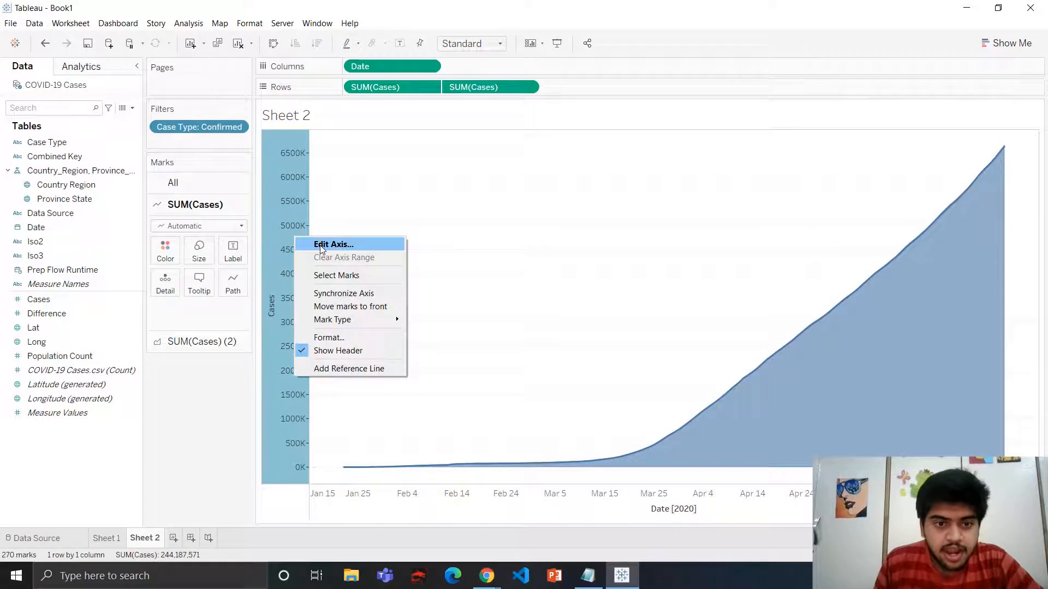
left_click(344, 246)
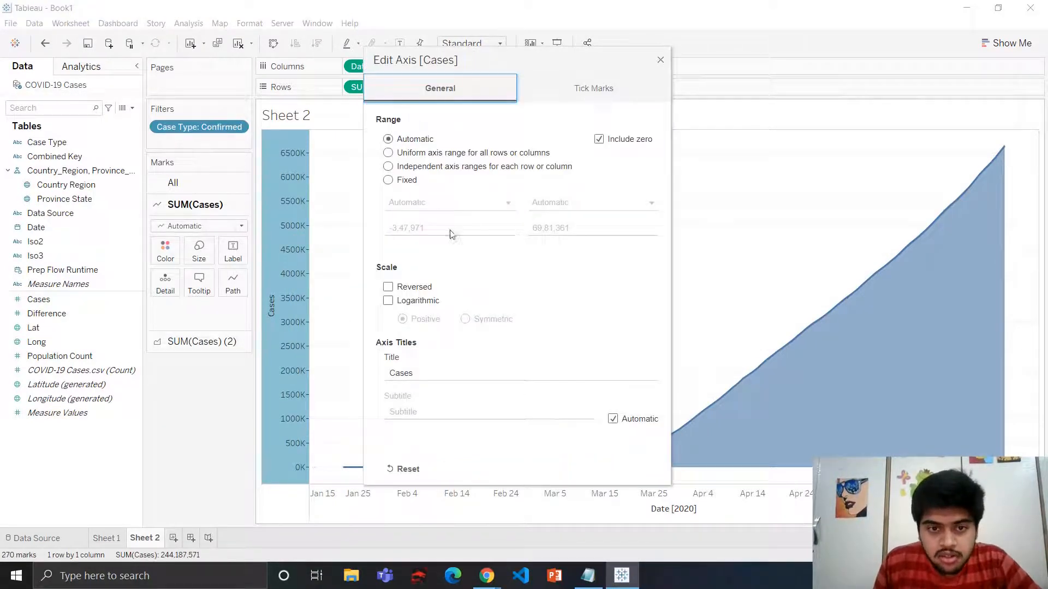
left_click_drag(549, 57, 378, 46)
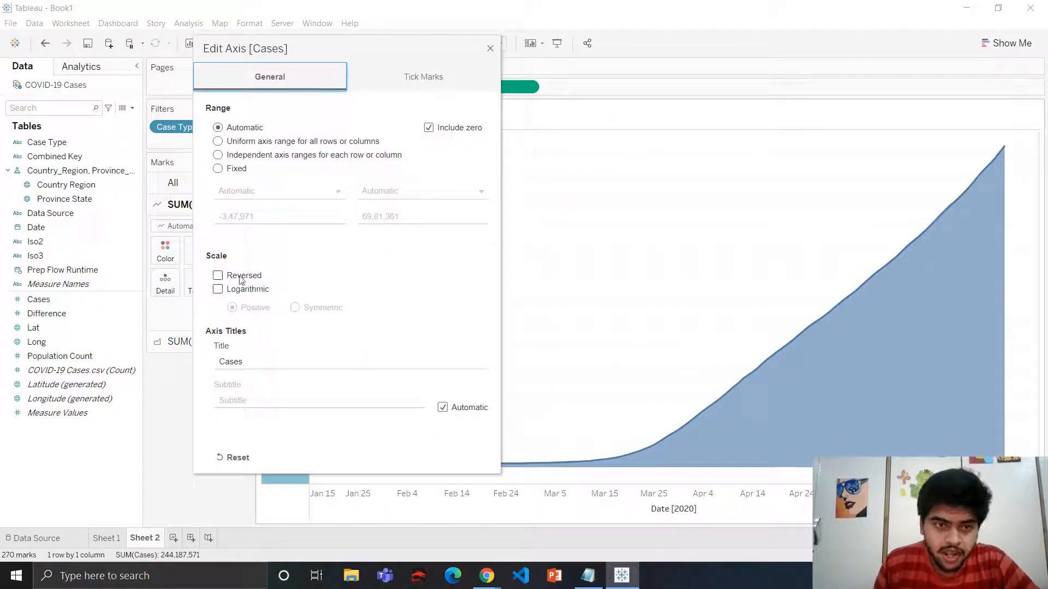
left_click(218, 290)
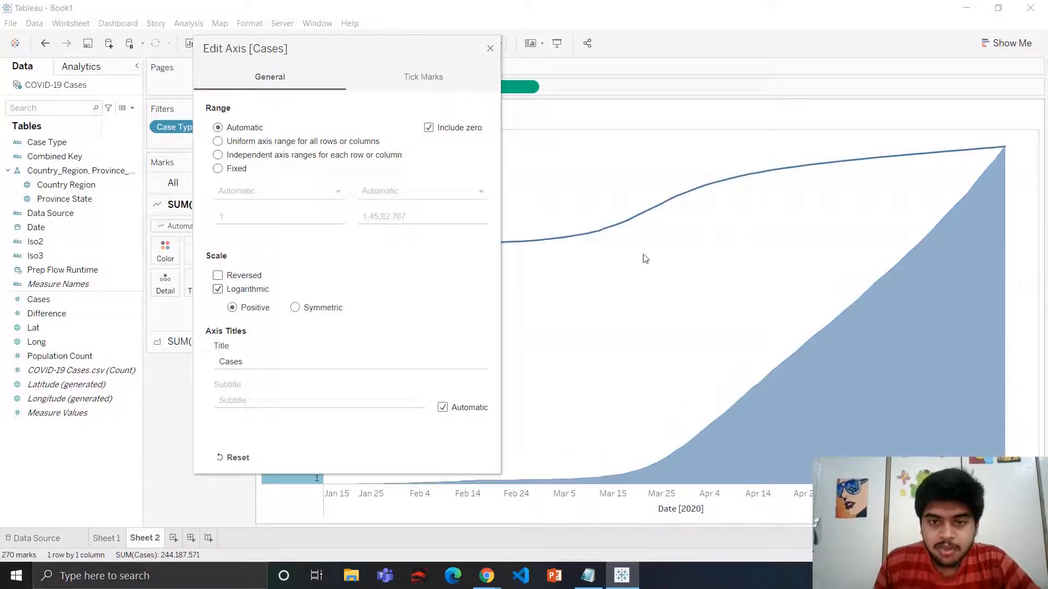
left_click_drag(434, 49, 252, 46)
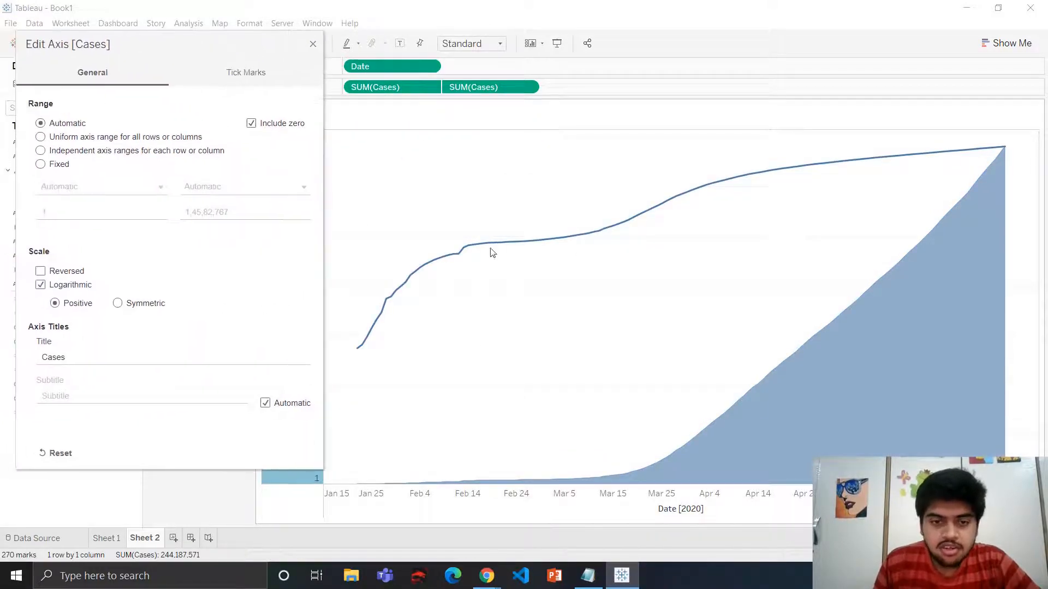
left_click_drag(722, 87, 546, 79)
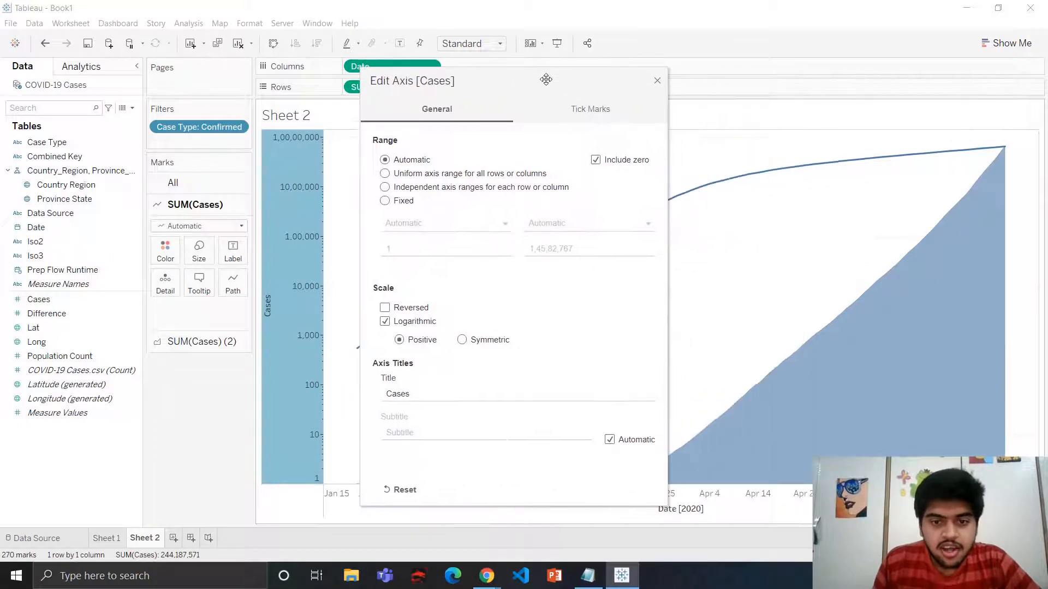
left_click(411, 322)
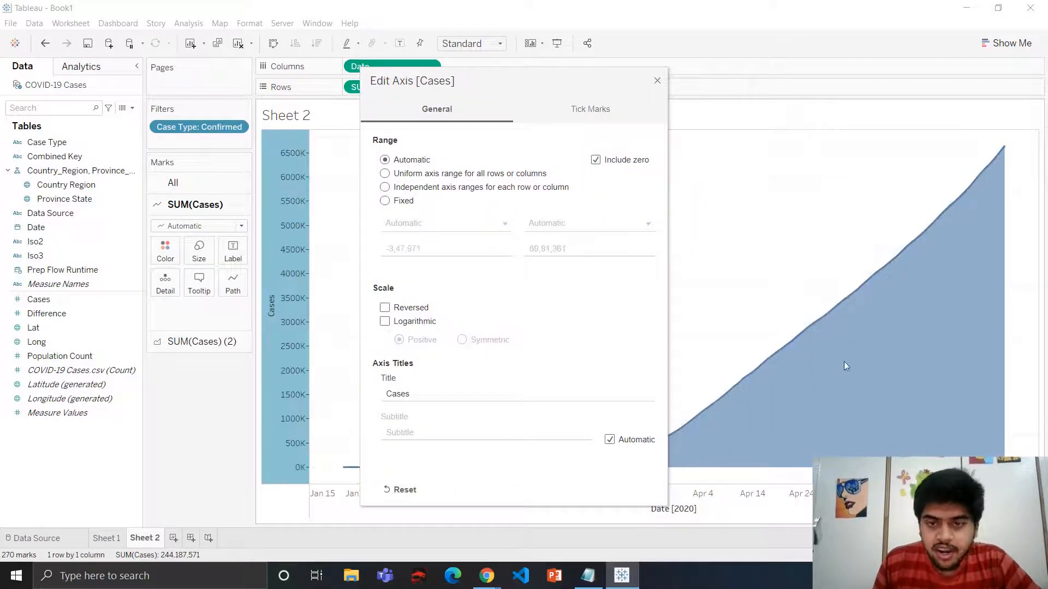
Set the Cases axis major tick marks to Fixed with a tick interval of 3,00,000
left_click(599, 110)
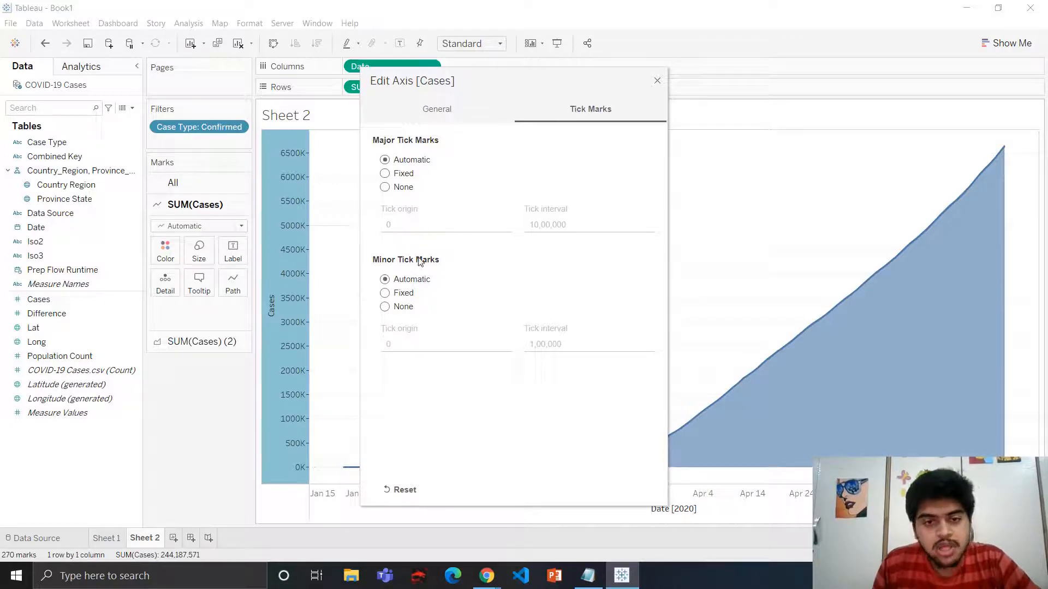
left_click(385, 174)
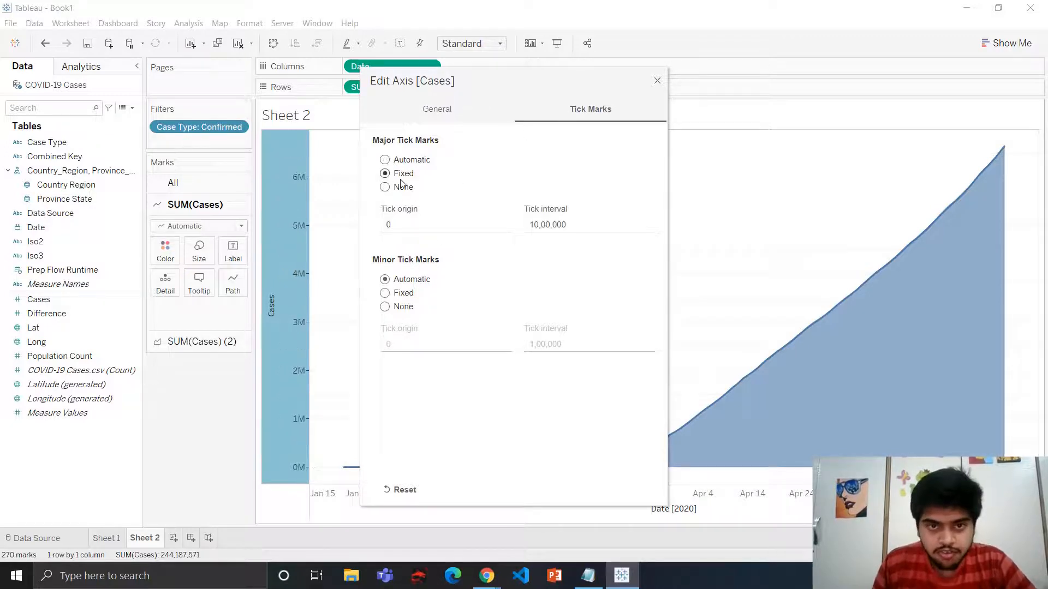
left_click(534, 223)
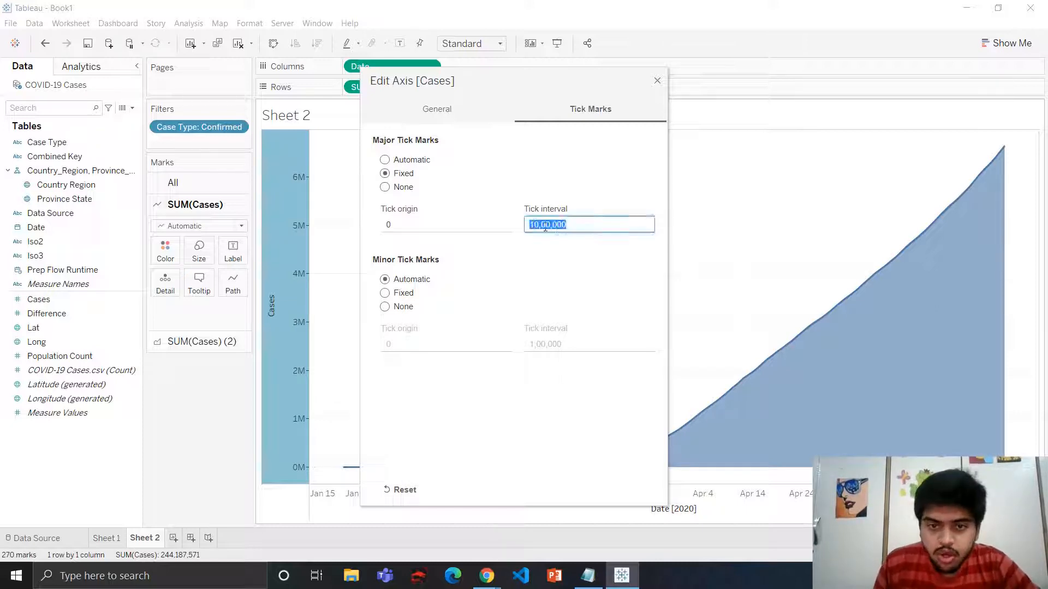
left_click(540, 224)
key("BackSpace")
key("BackSpace")
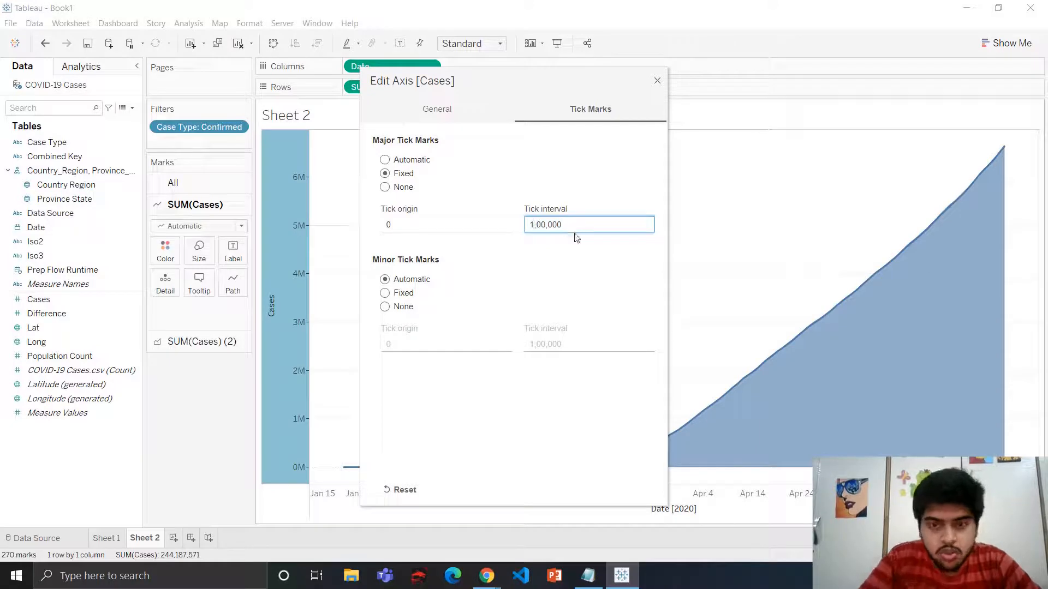
type("30")
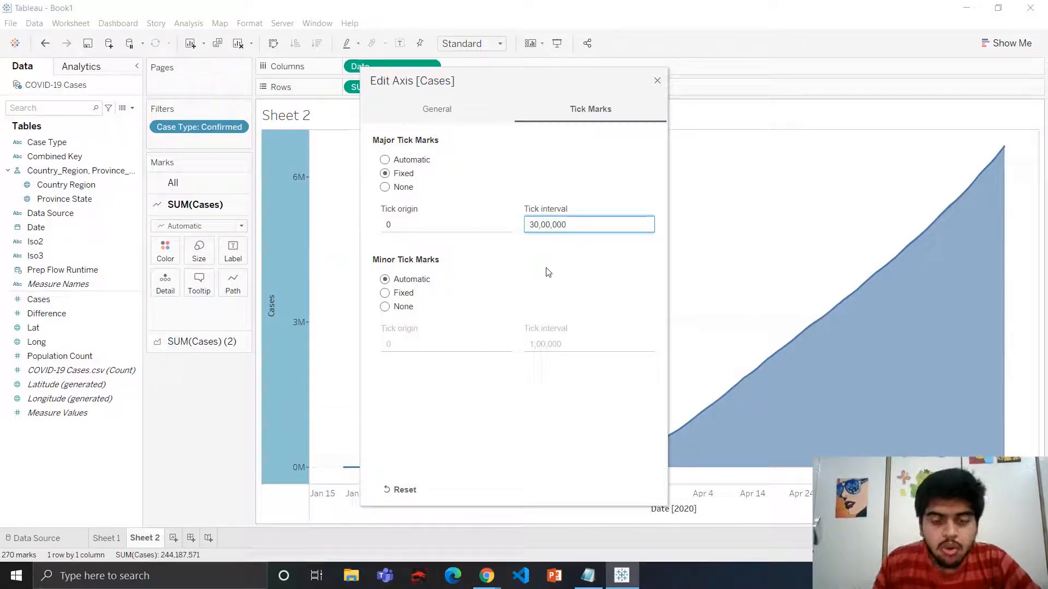
key("BackSpace")
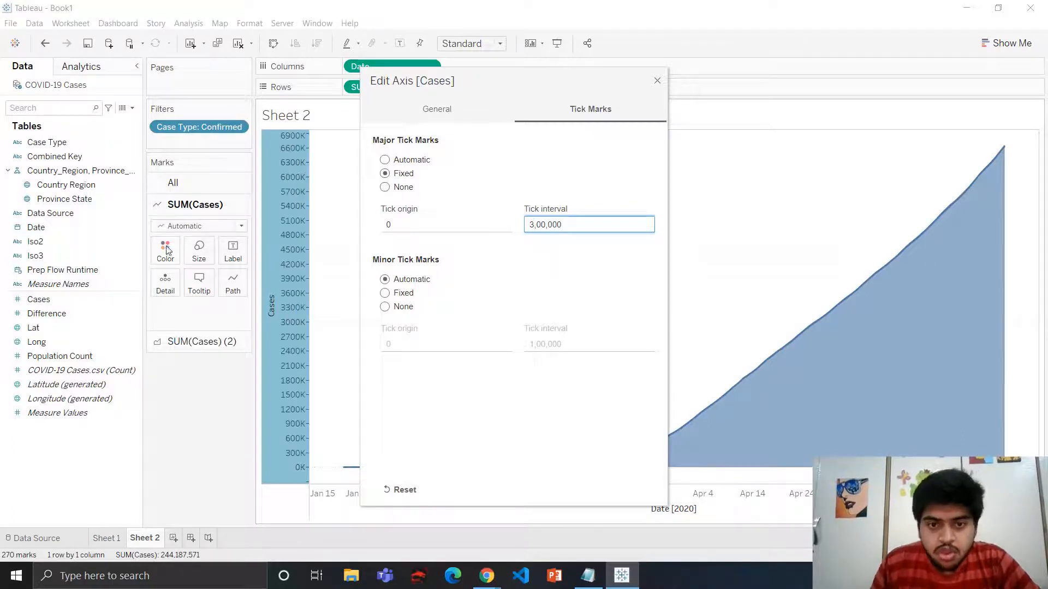
left_click(657, 82)
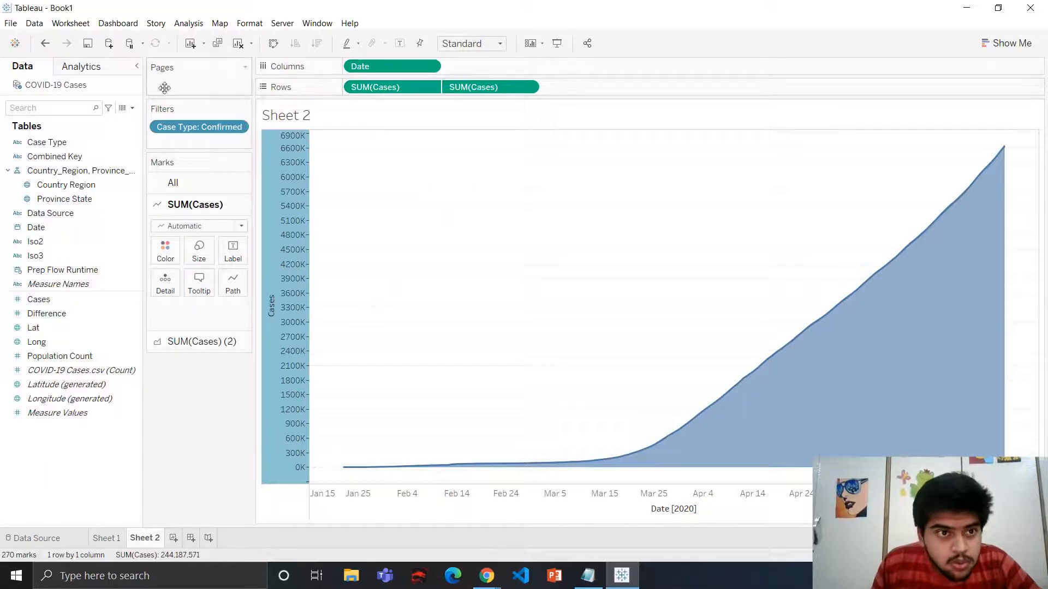
Add Date to Pages as an exact date and inspect the first day's mark
left_click(699, 306)
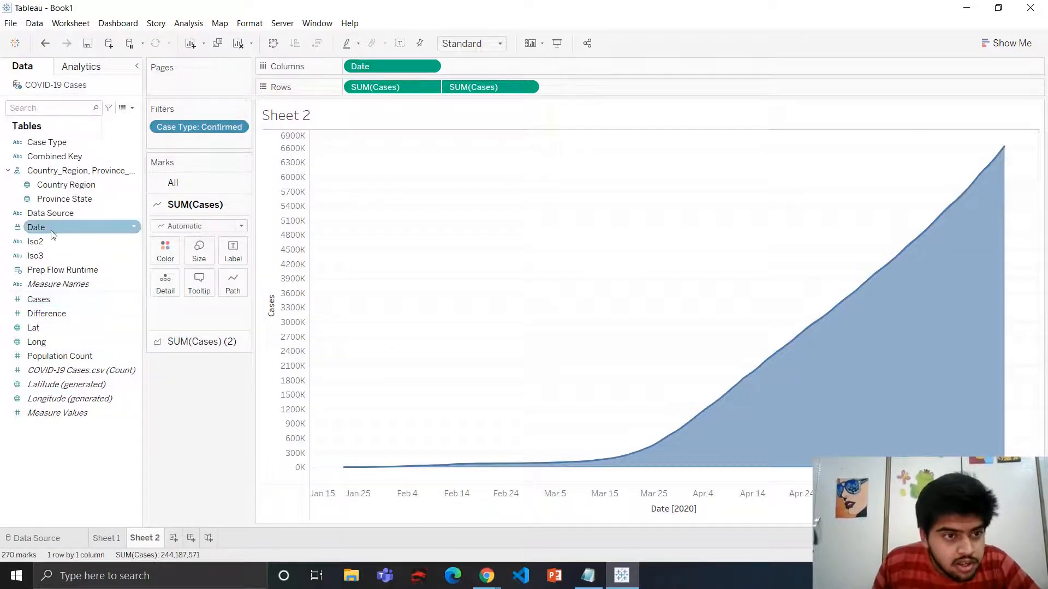
left_click_drag(54, 228, 179, 82)
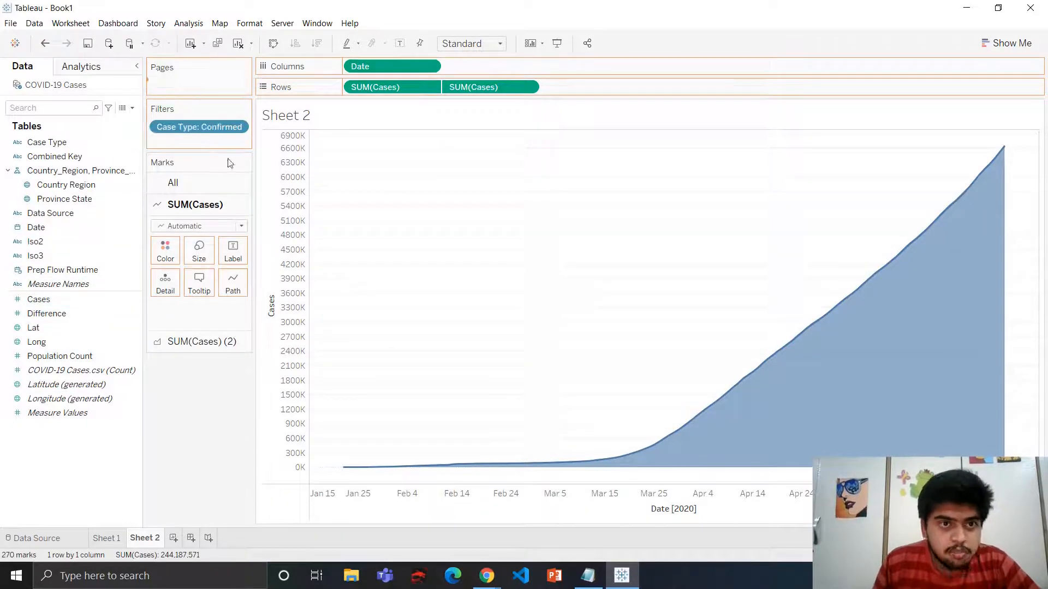
left_click(239, 86)
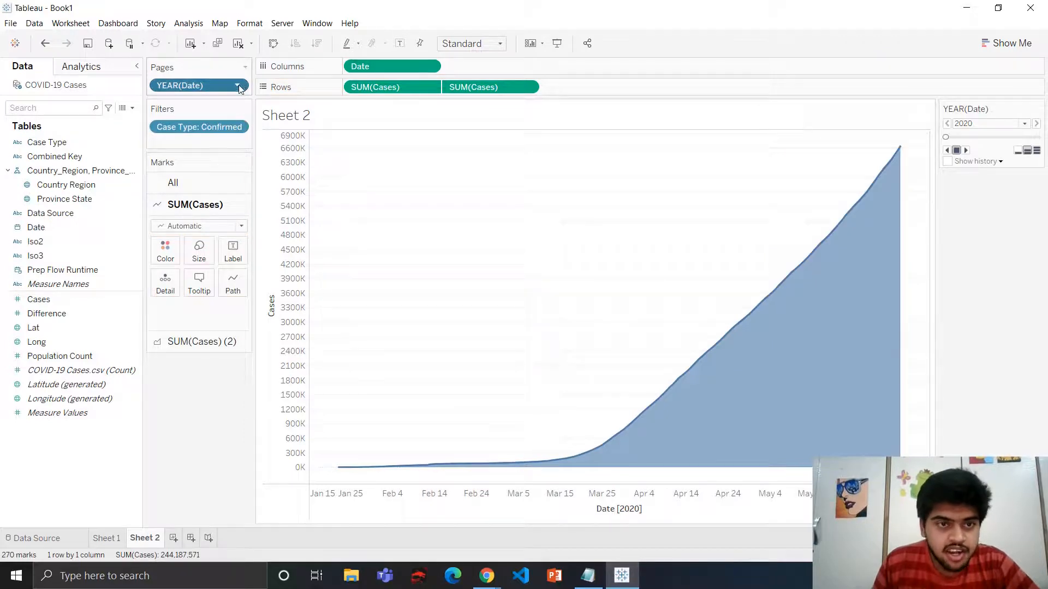
left_click(220, 382)
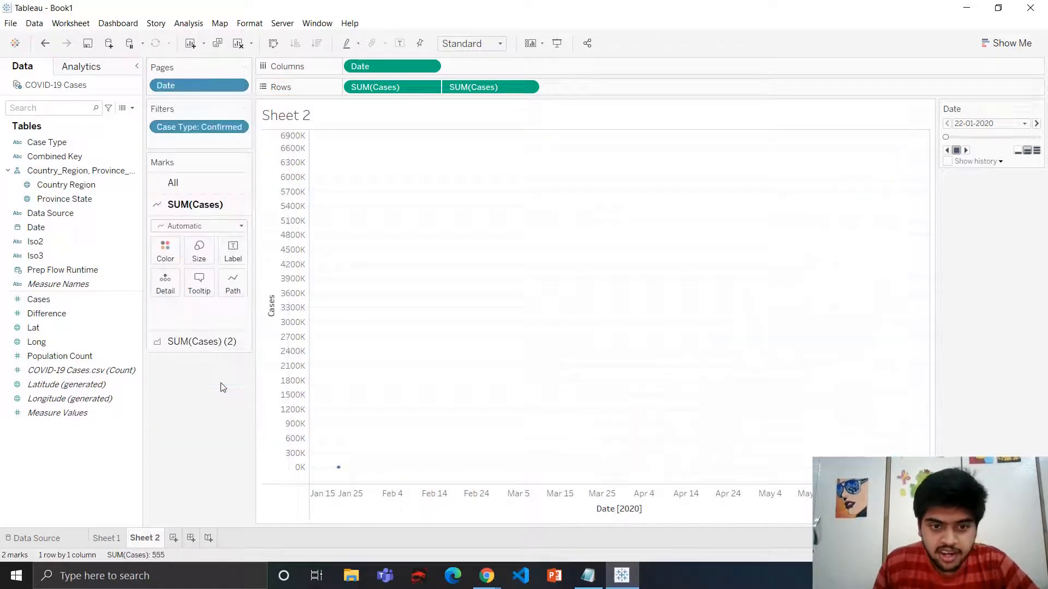
left_click(338, 467)
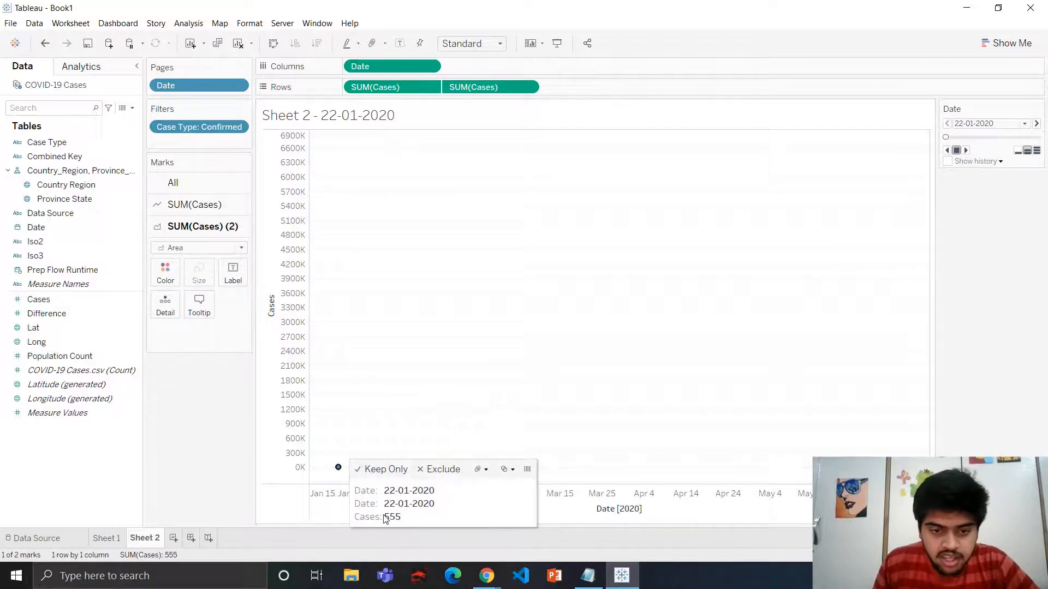
left_click(384, 238)
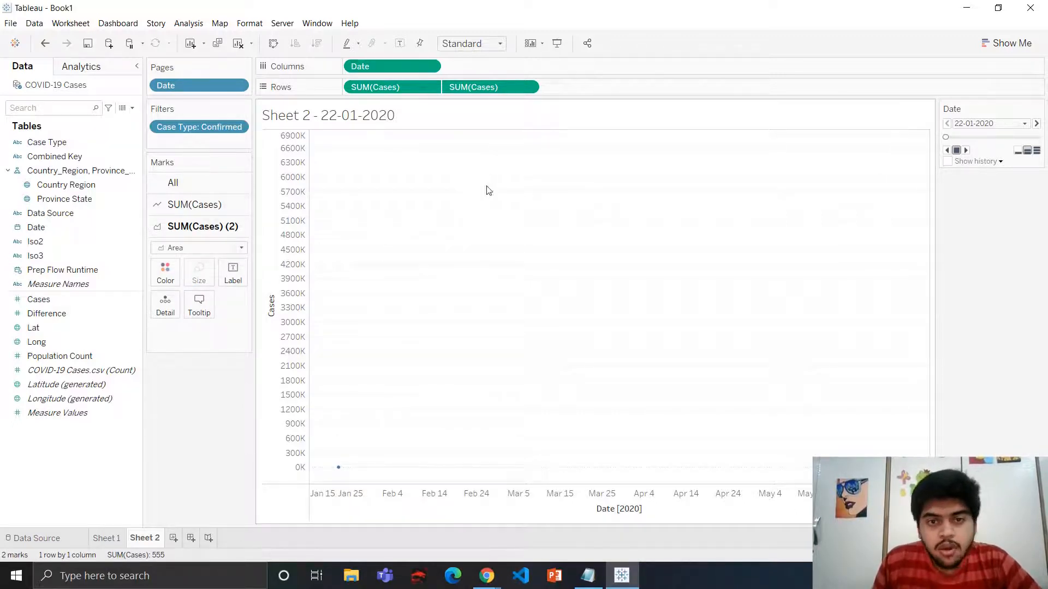
Play the Date pages through to the last day and inspect the final mark on the chart
left_click(966, 152)
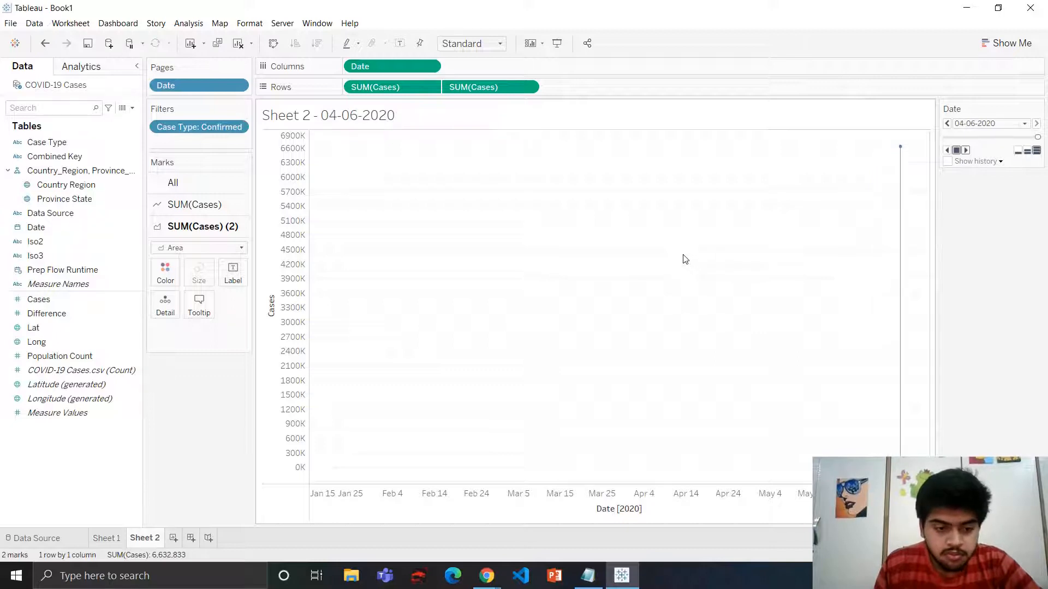
left_click(900, 147)
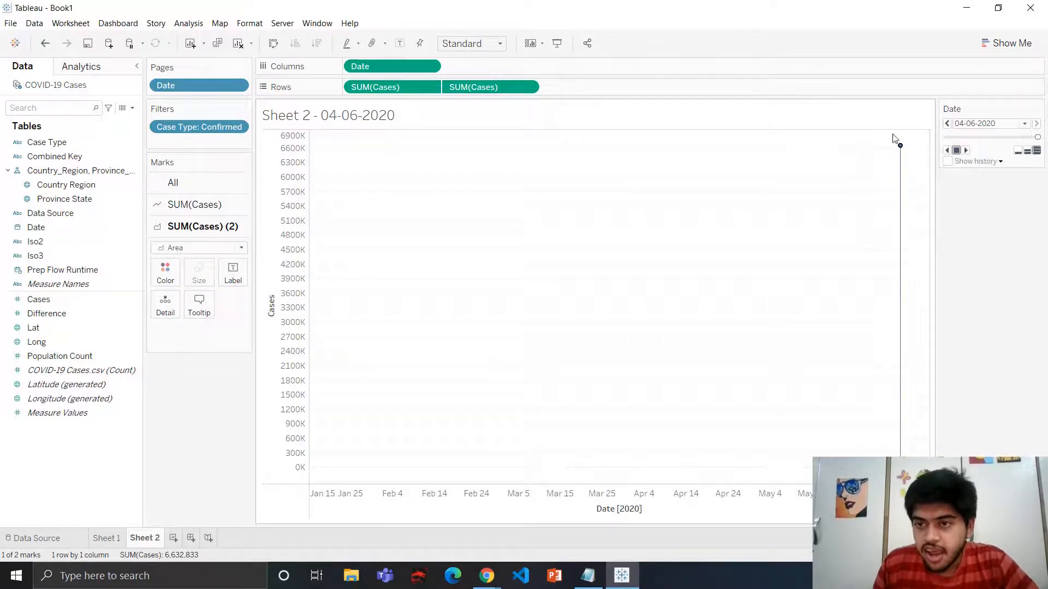
left_click(899, 146)
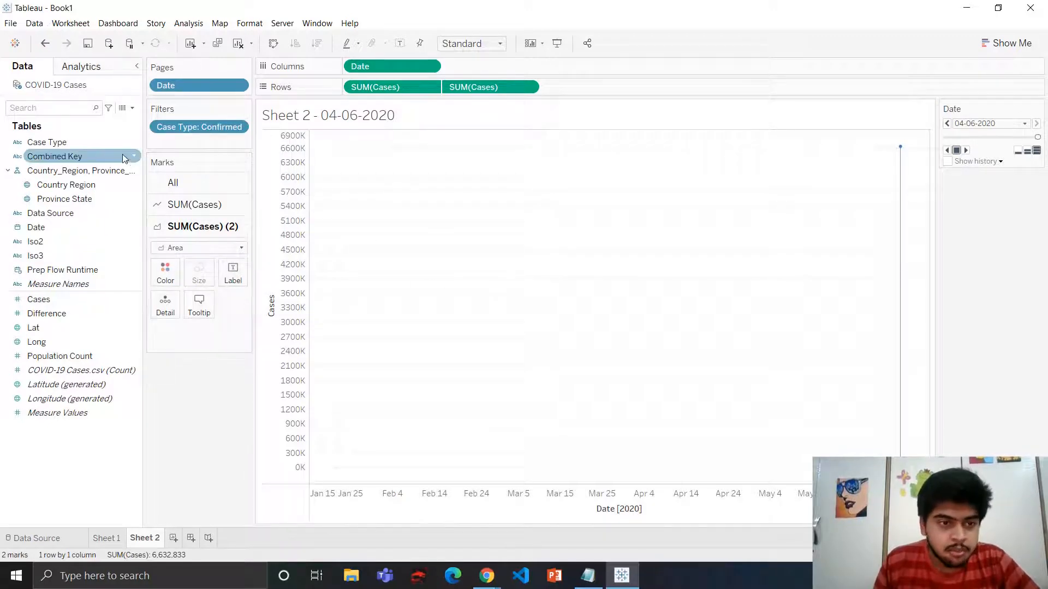
Create a new worksheet and filter it to the Confirmed case type
left_click(174, 538)
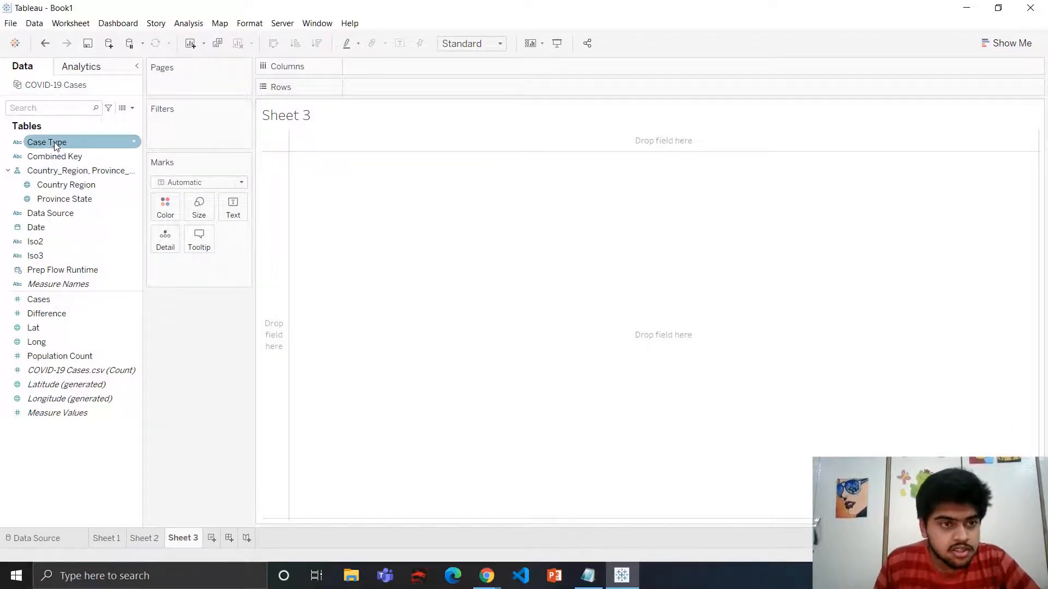
left_click_drag(55, 142, 189, 129)
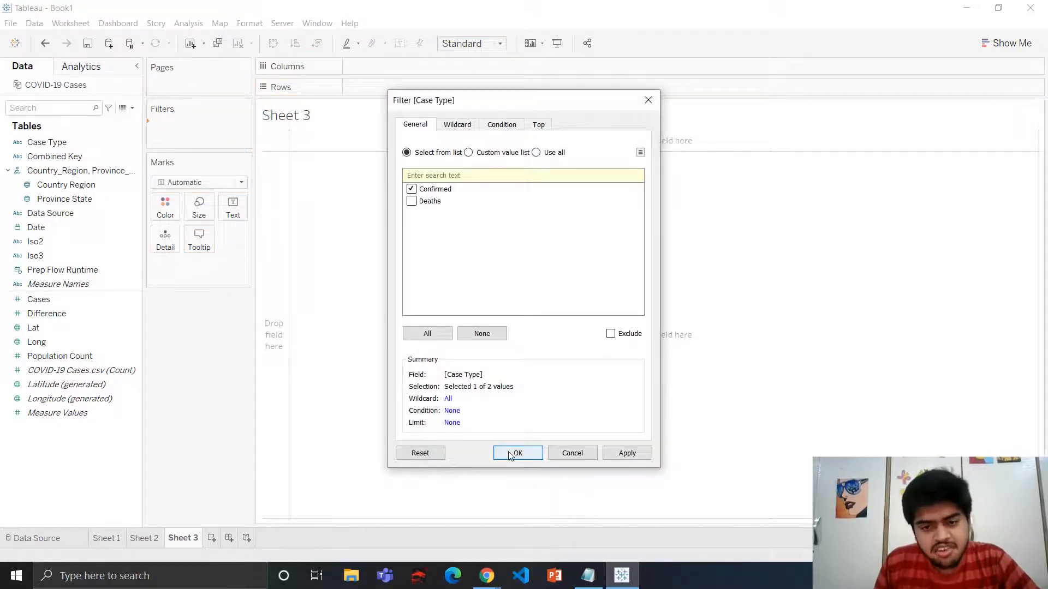
left_click(510, 454)
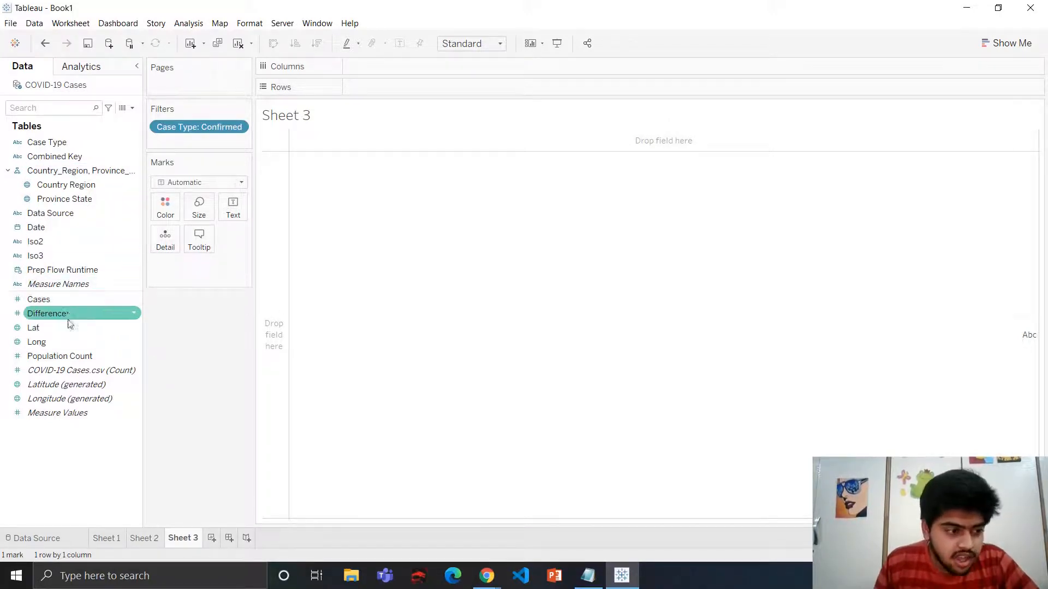
Build a horizontal bar chart of SUM(Cases) by Country Region
left_click(64, 304)
left_click_drag(65, 305, 386, 70)
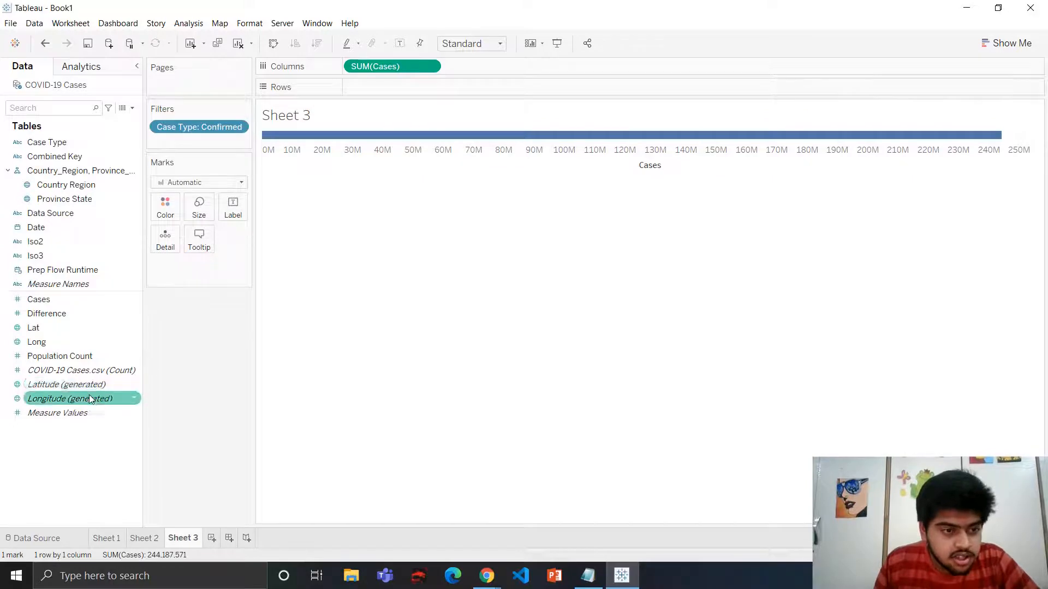
left_click(83, 368)
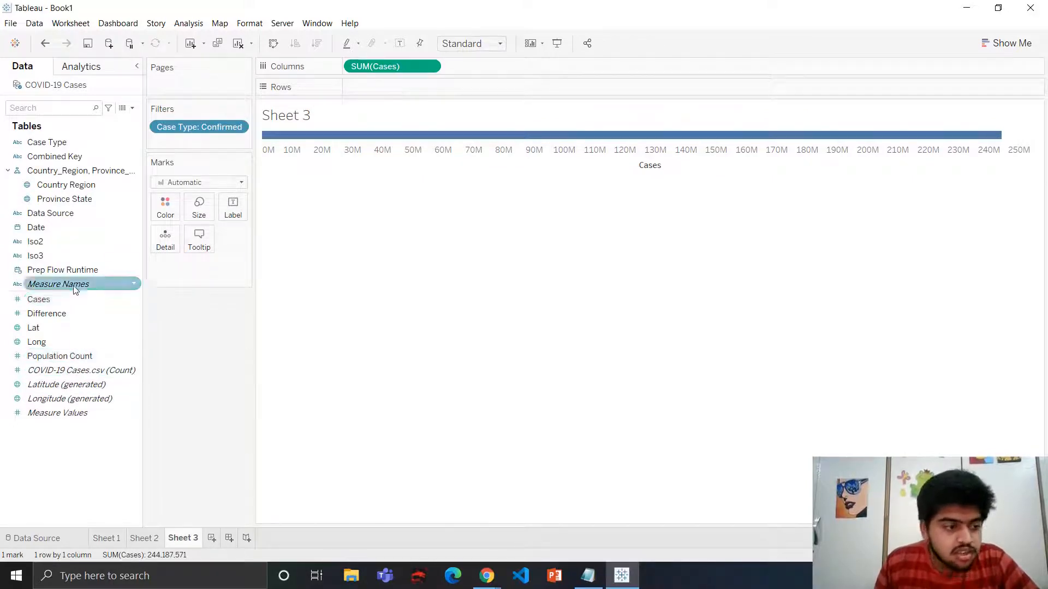
left_click_drag(88, 193, 415, 87)
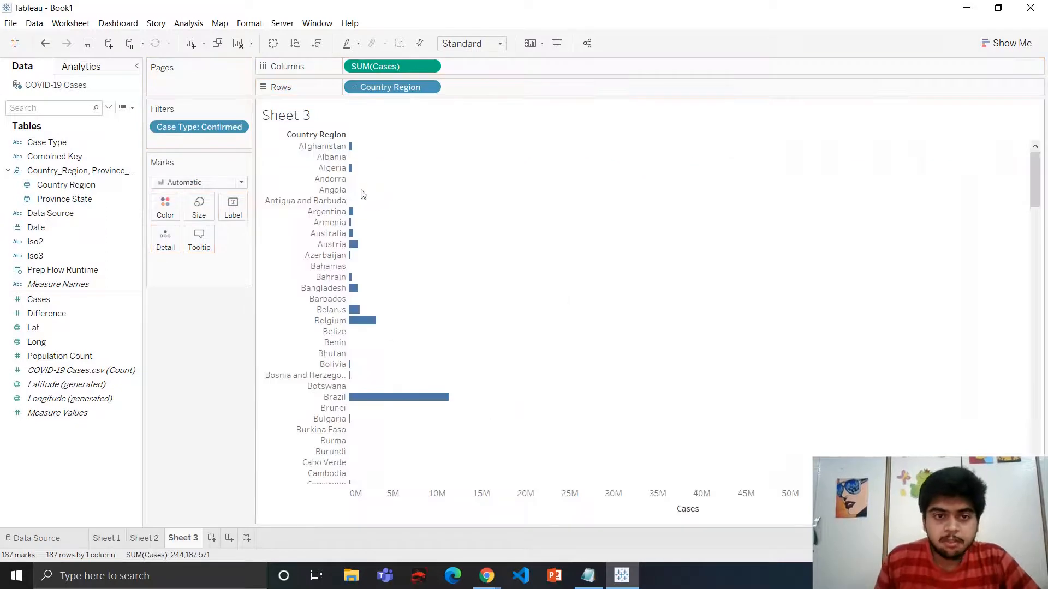
Sort the country bars in descending order of Cases
scroll(537, 331, "down", 2)
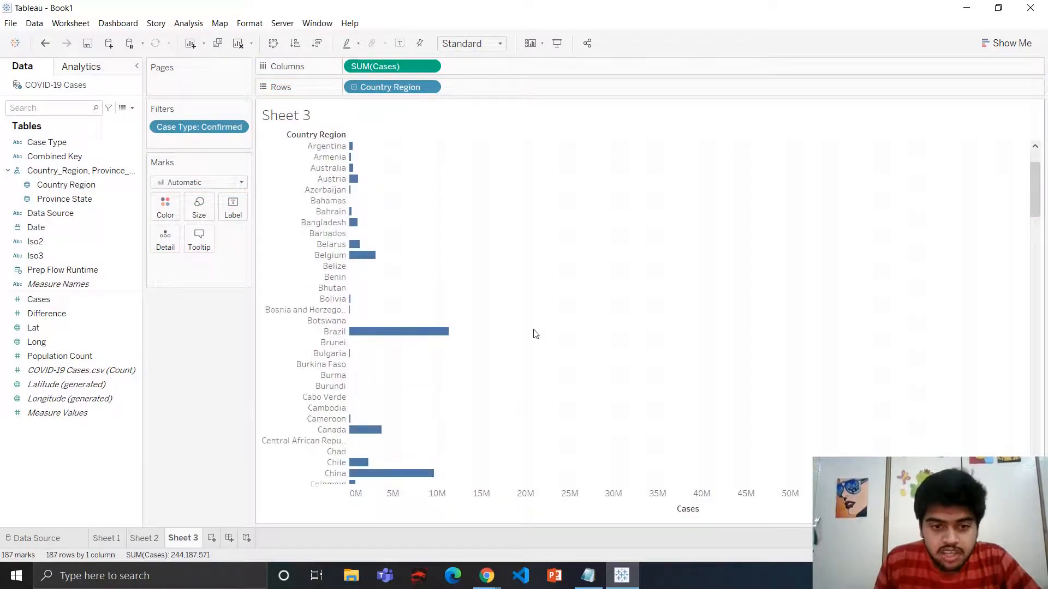
scroll(534, 332, "up", 2)
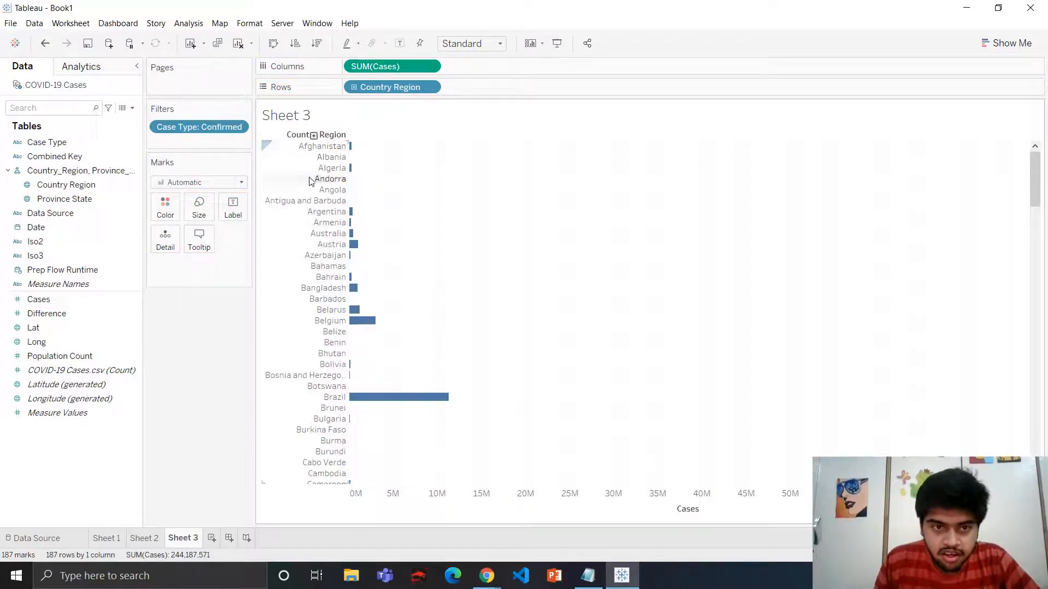
mouse_move(351, 171)
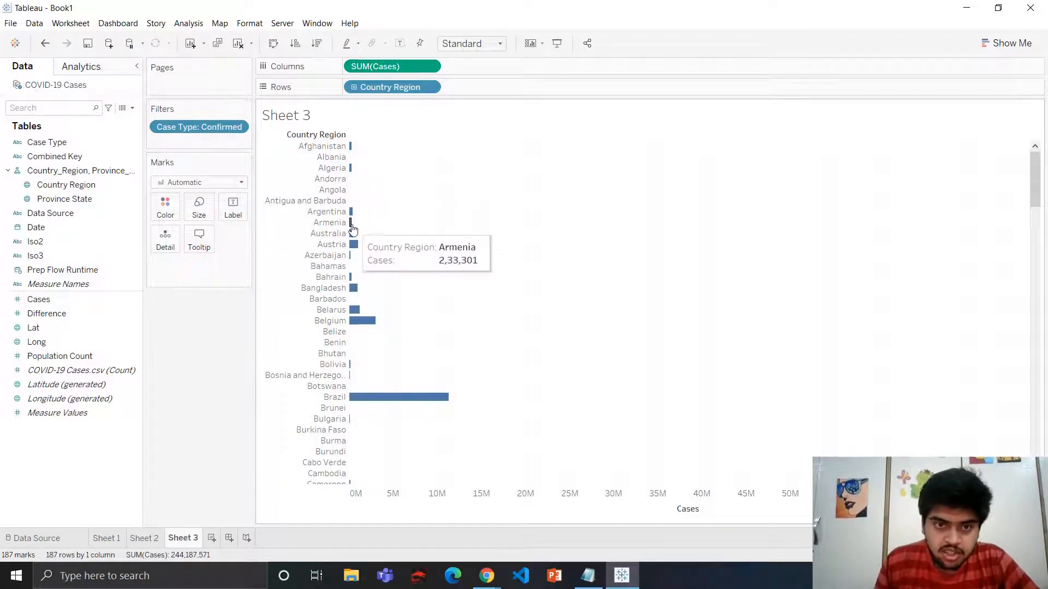
mouse_move(356, 294)
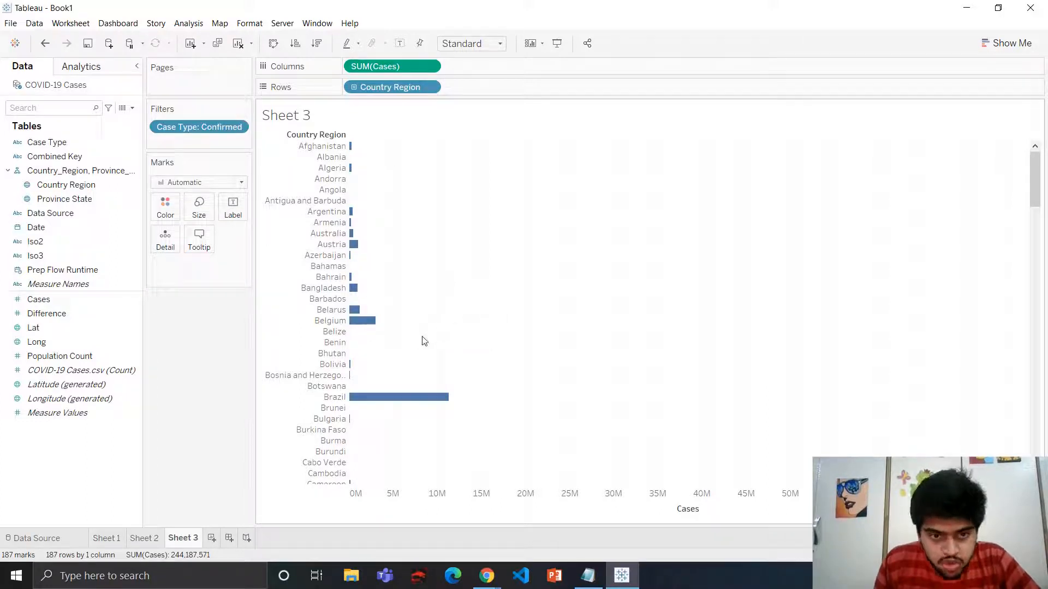
scroll(505, 322, "down", 4)
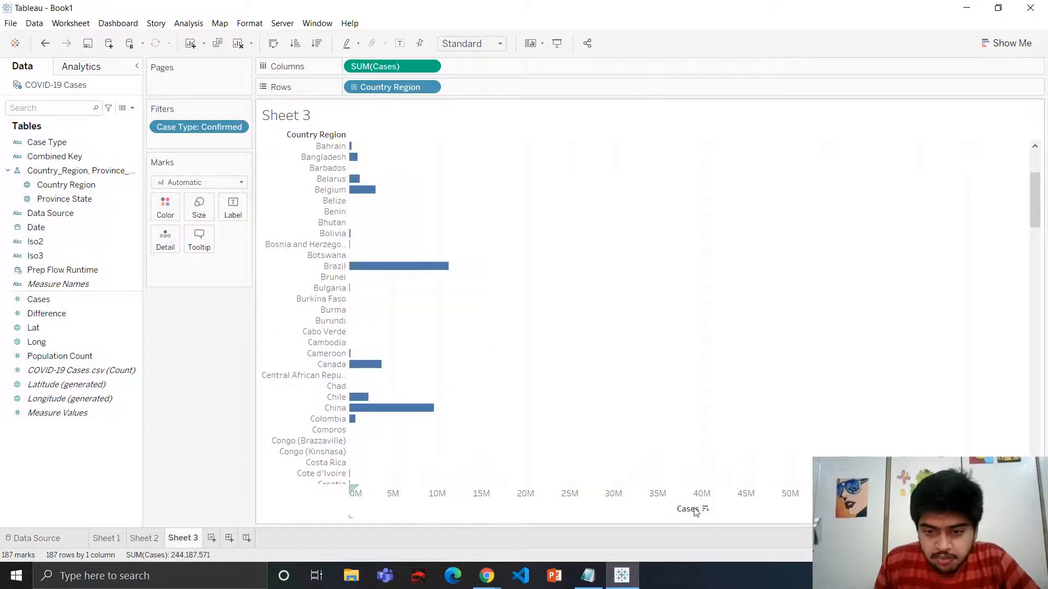
left_click(705, 509)
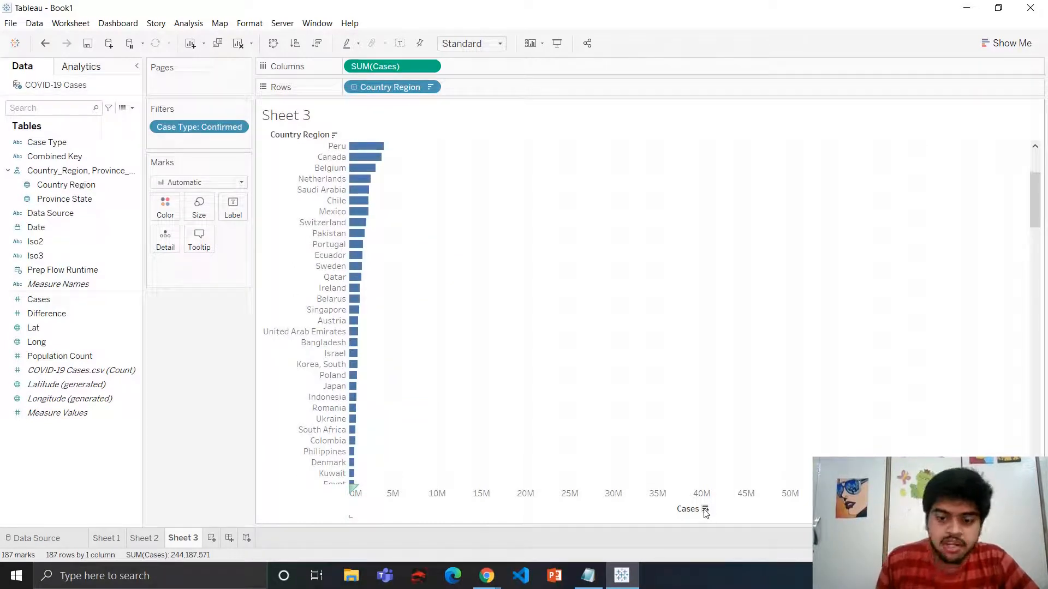
scroll(416, 229, "up", 4)
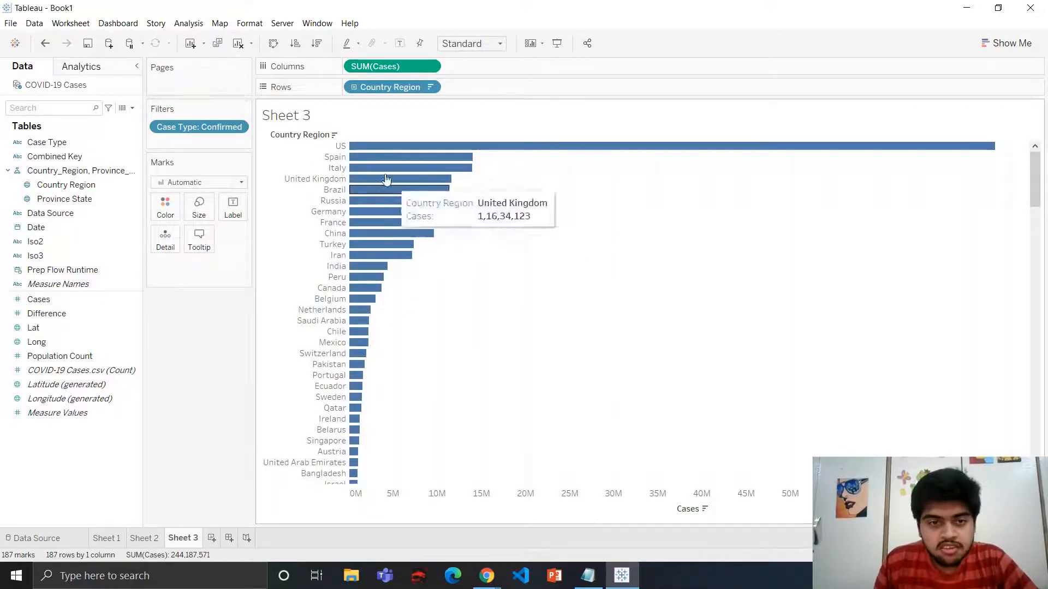
mouse_move(651, 146)
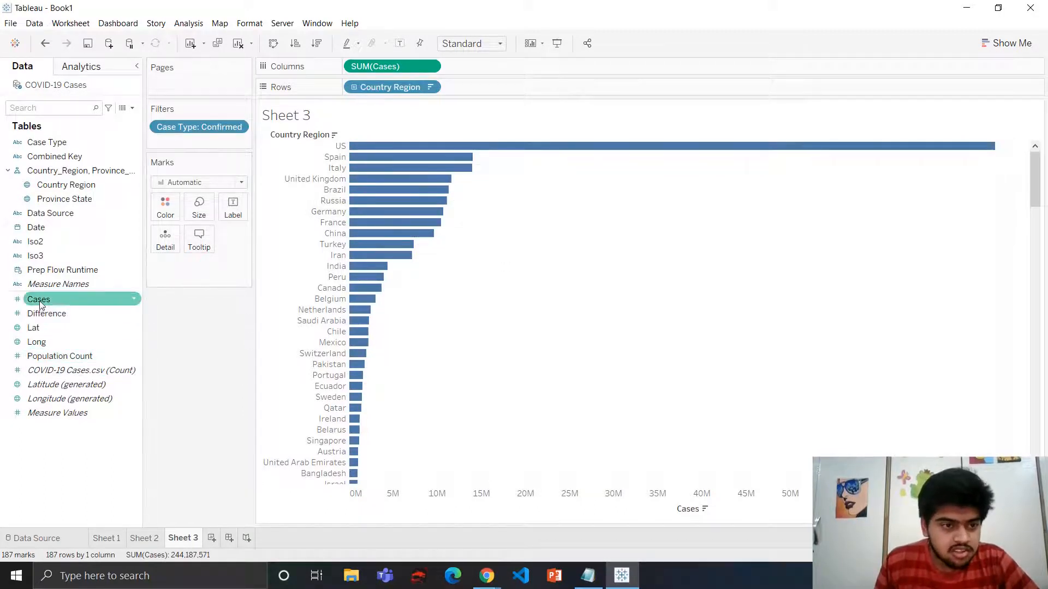
Label the bars with SUM(Cases) and allow labels to overlap other marks
left_click_drag(40, 304, 233, 210)
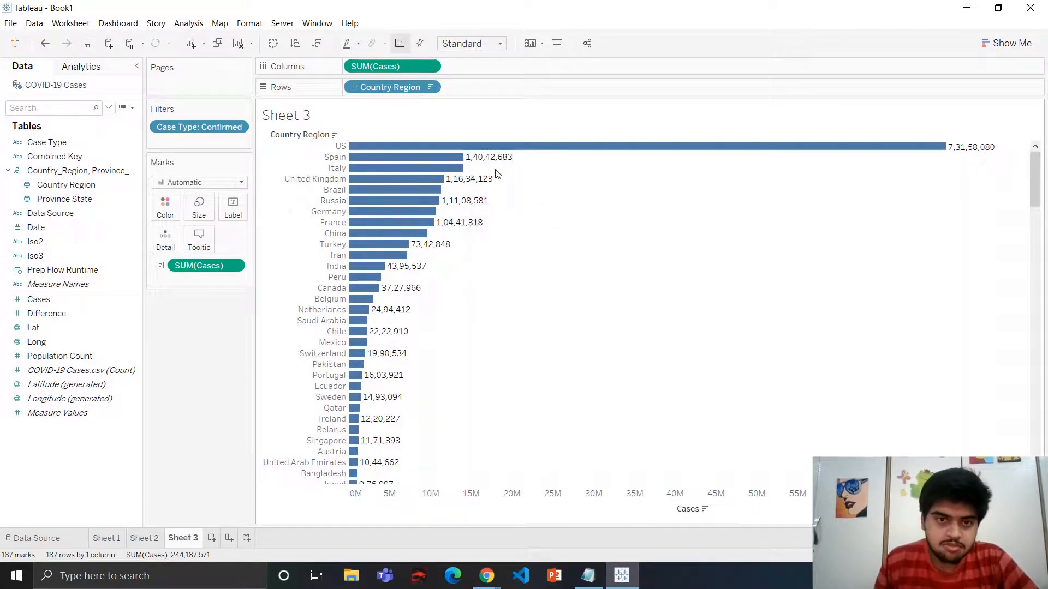
left_click(233, 209)
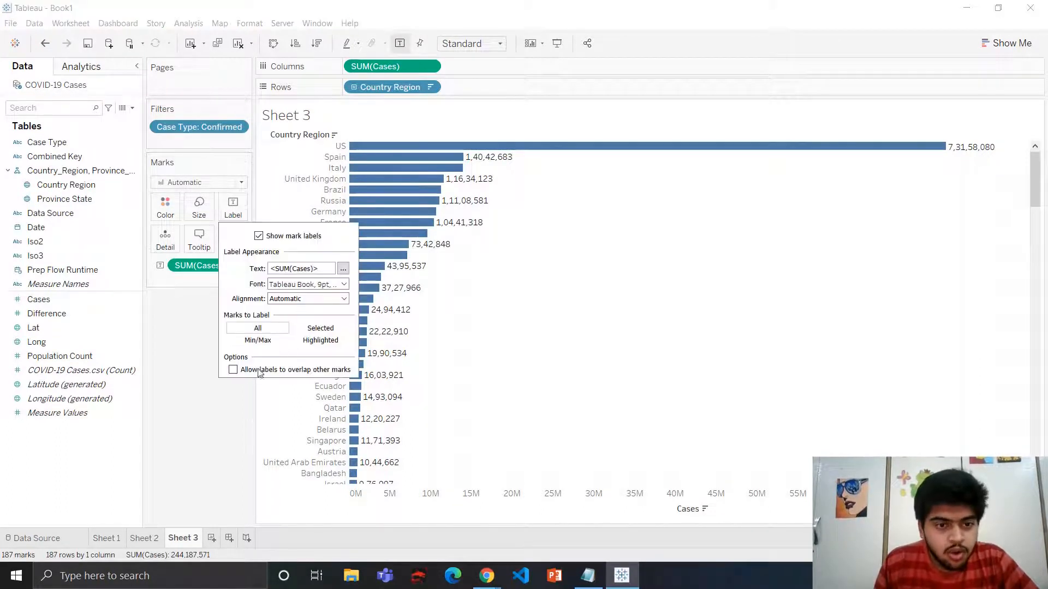
left_click(233, 371)
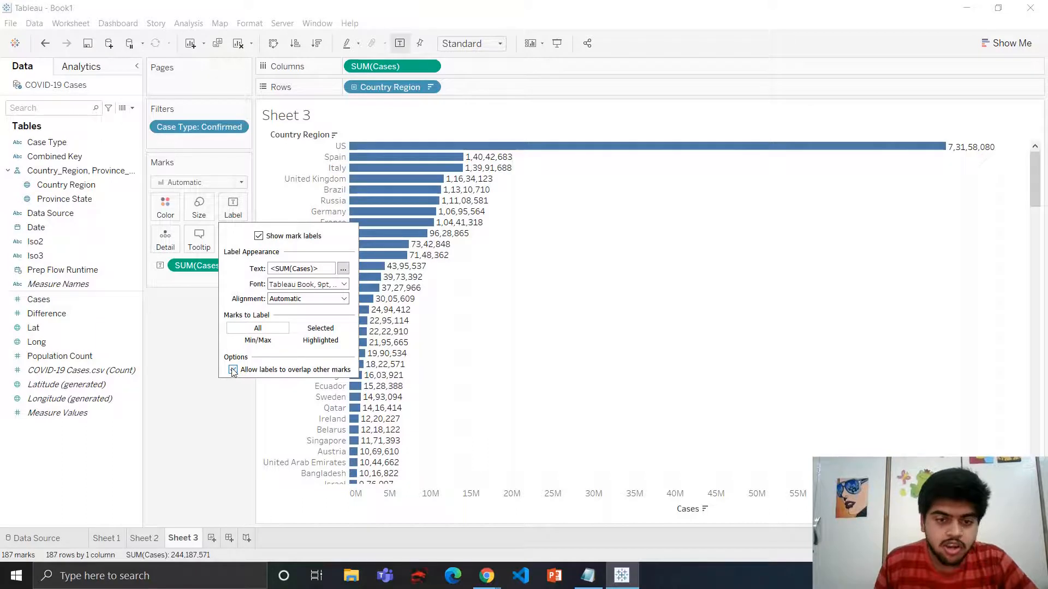
mouse_move(461, 191)
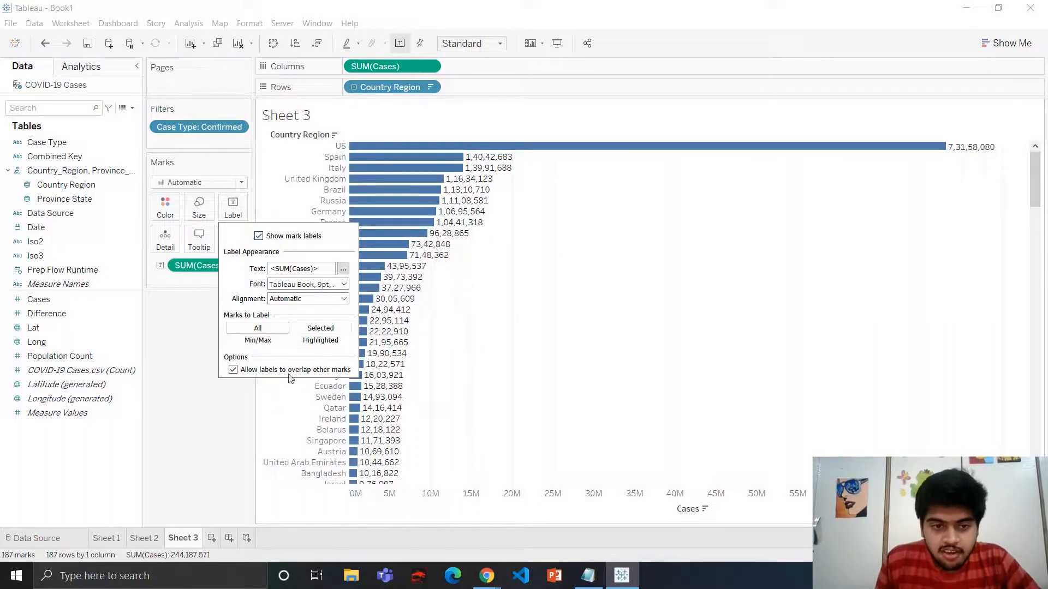
mouse_move(482, 160)
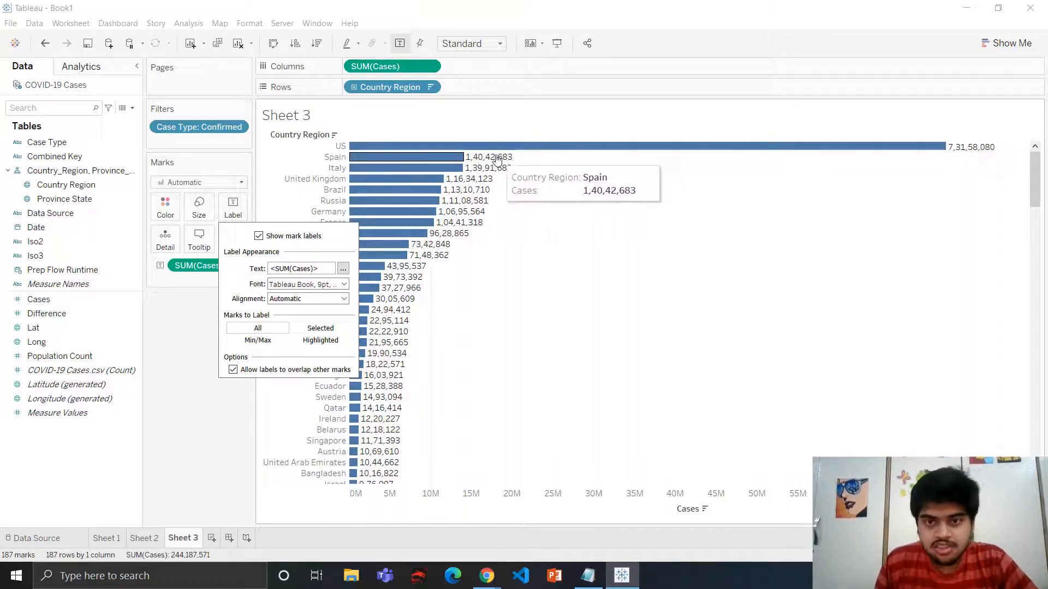
left_click(183, 319)
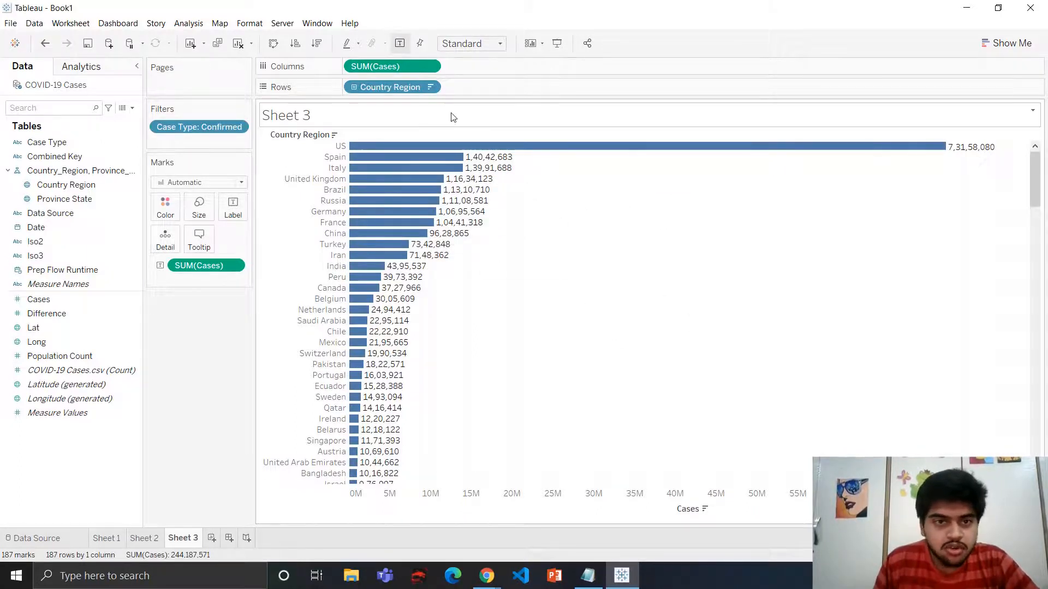
Filter Country Region to the Top 10 by formula SUM(IF [Date]=#04-06-2020# and [Case Type]='Confirmed' THEN Cases END)
left_click(430, 89)
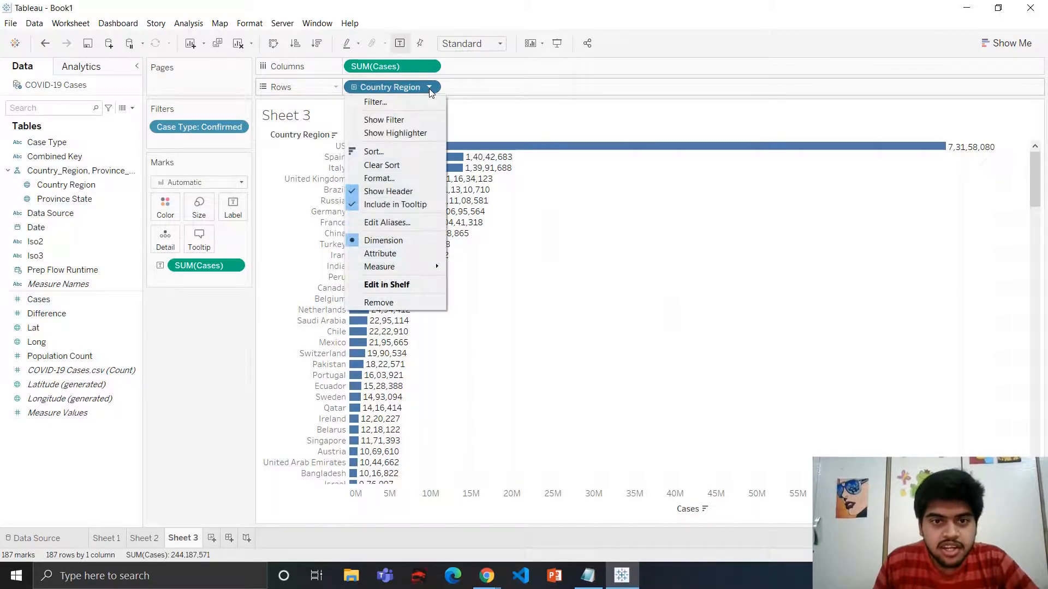
left_click(375, 102)
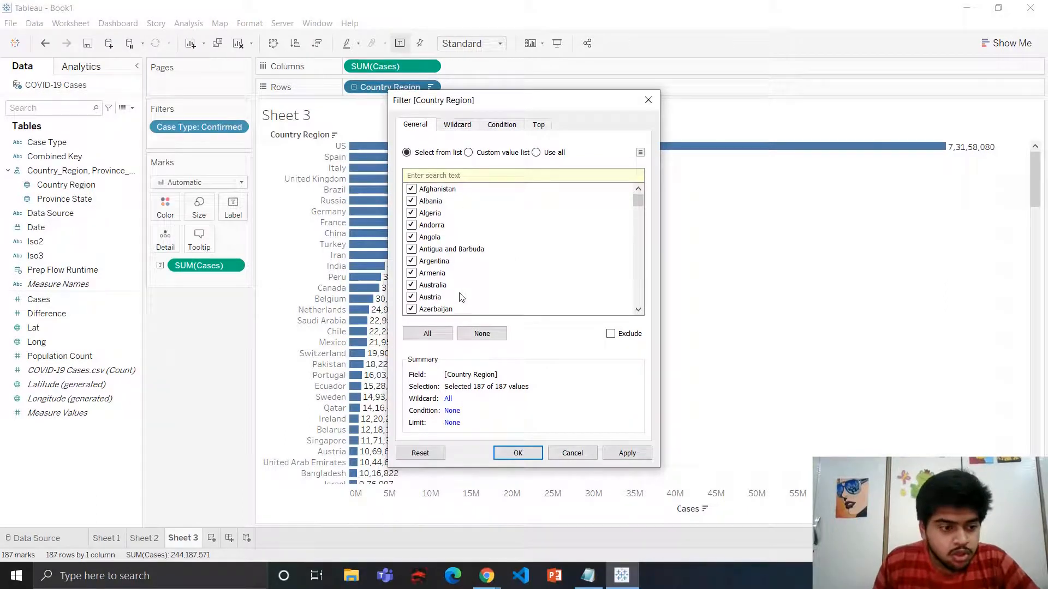
left_click(537, 126)
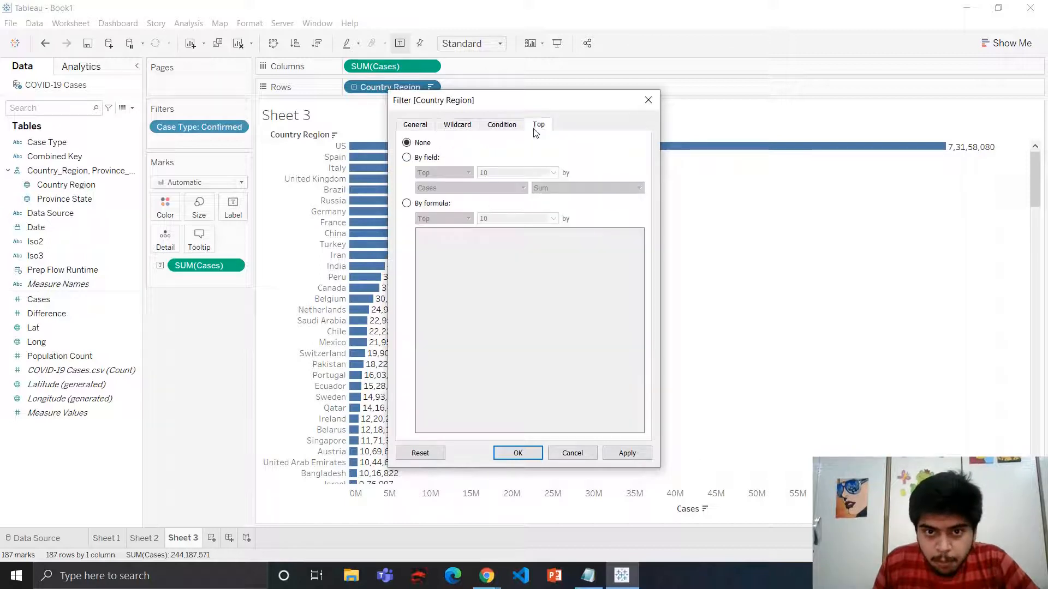
left_click(407, 204)
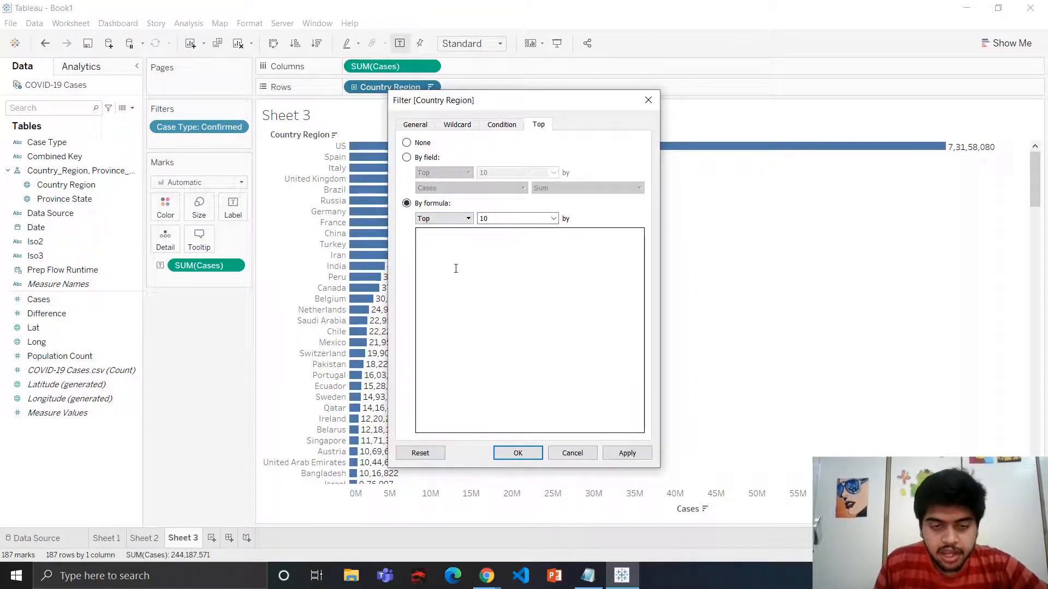
key("ctrl+v")
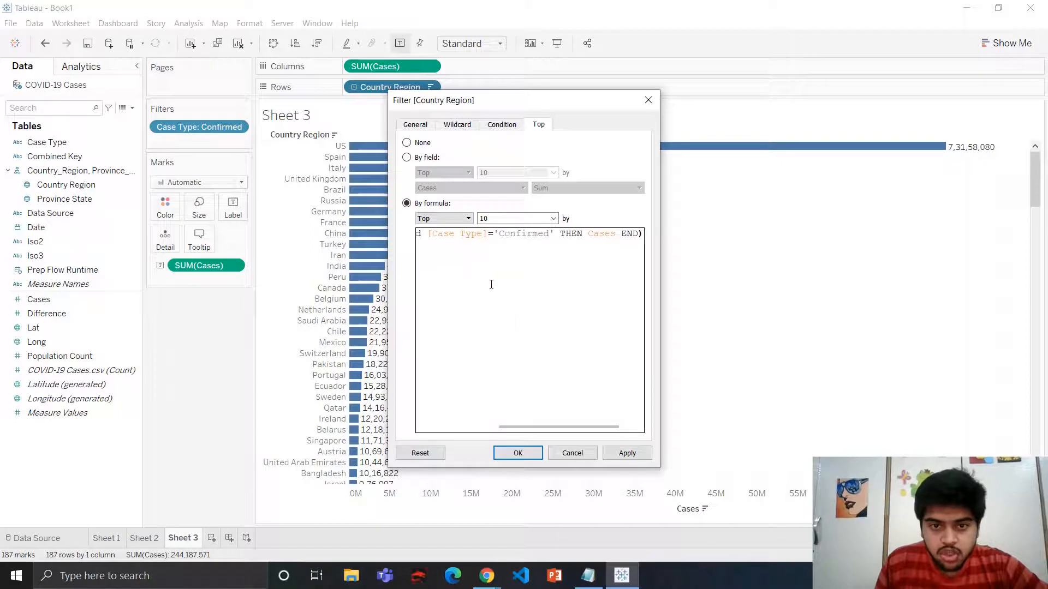
left_click_drag(508, 427, 436, 428)
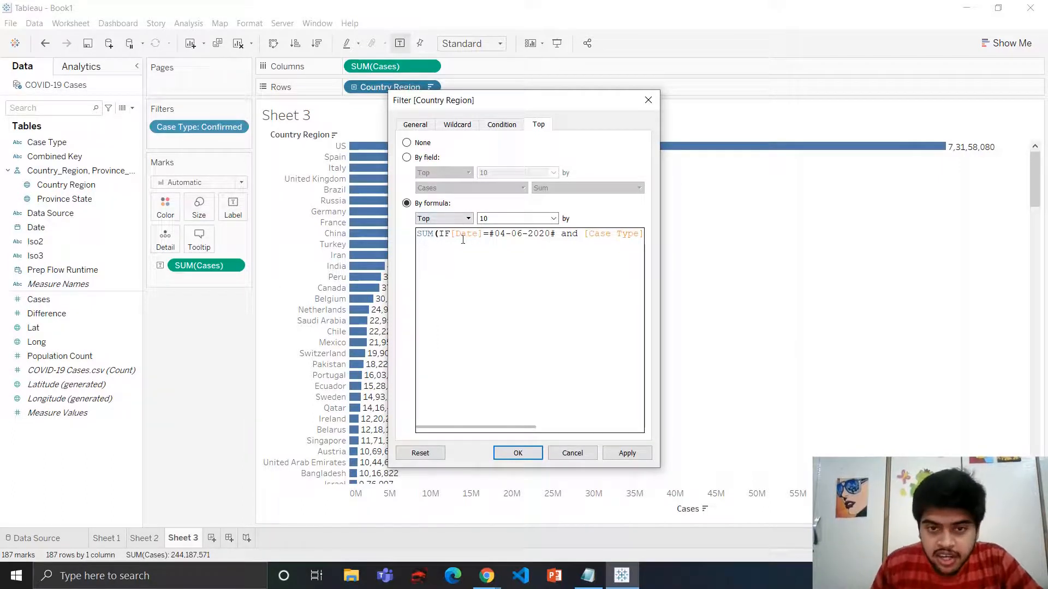
left_click_drag(500, 234, 548, 235)
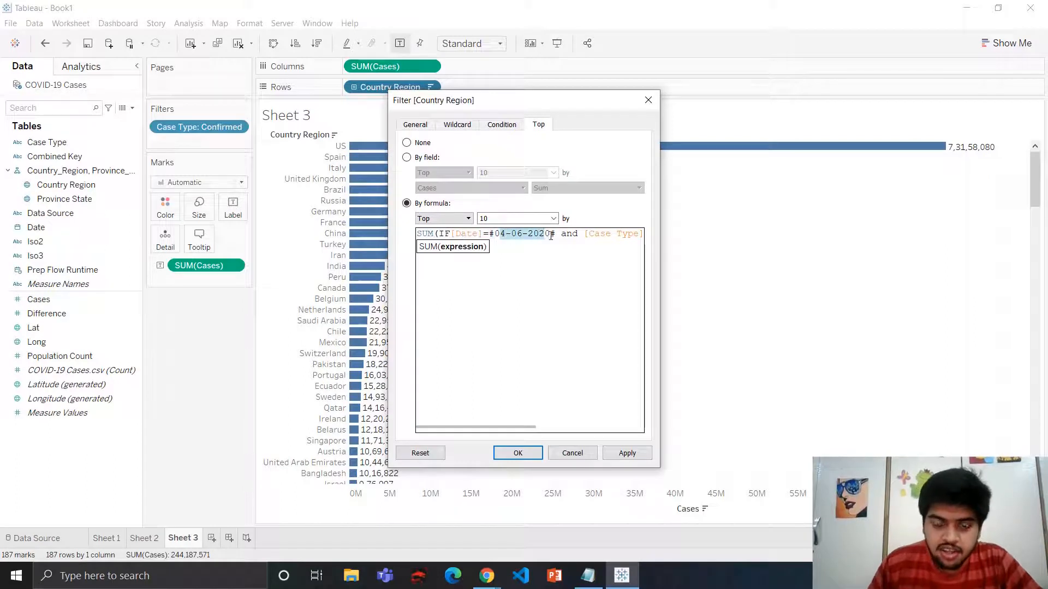
left_click(528, 302)
left_click_drag(531, 428, 465, 432)
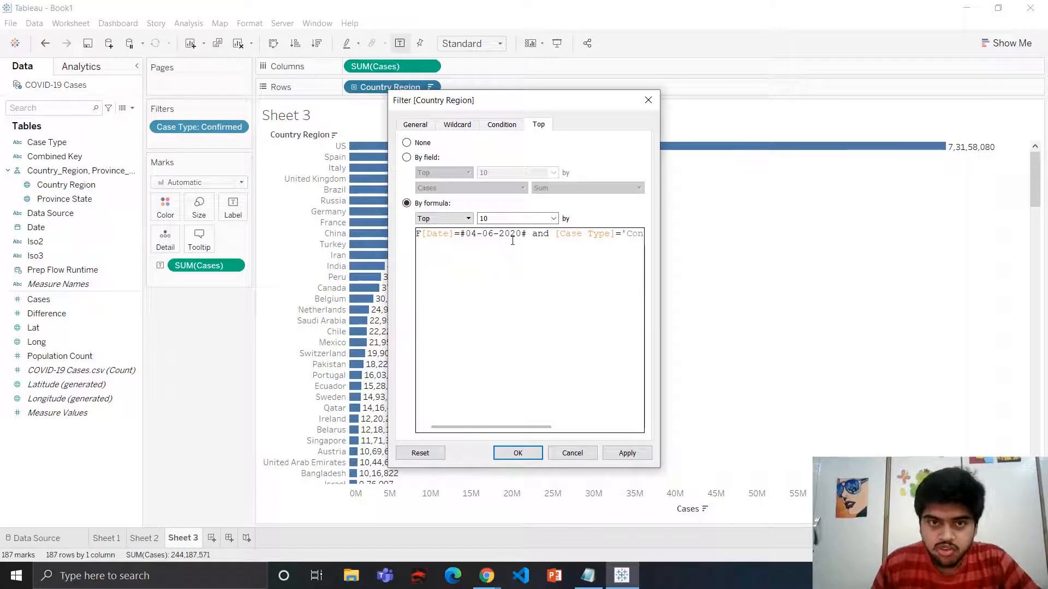
left_click_drag(477, 429, 443, 432)
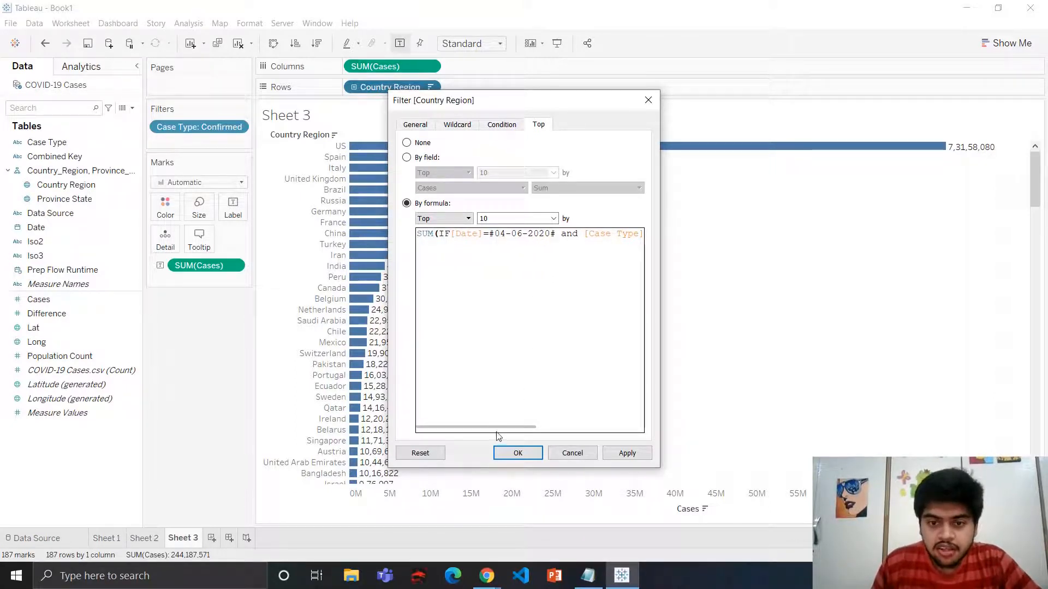
left_click_drag(498, 432, 559, 431)
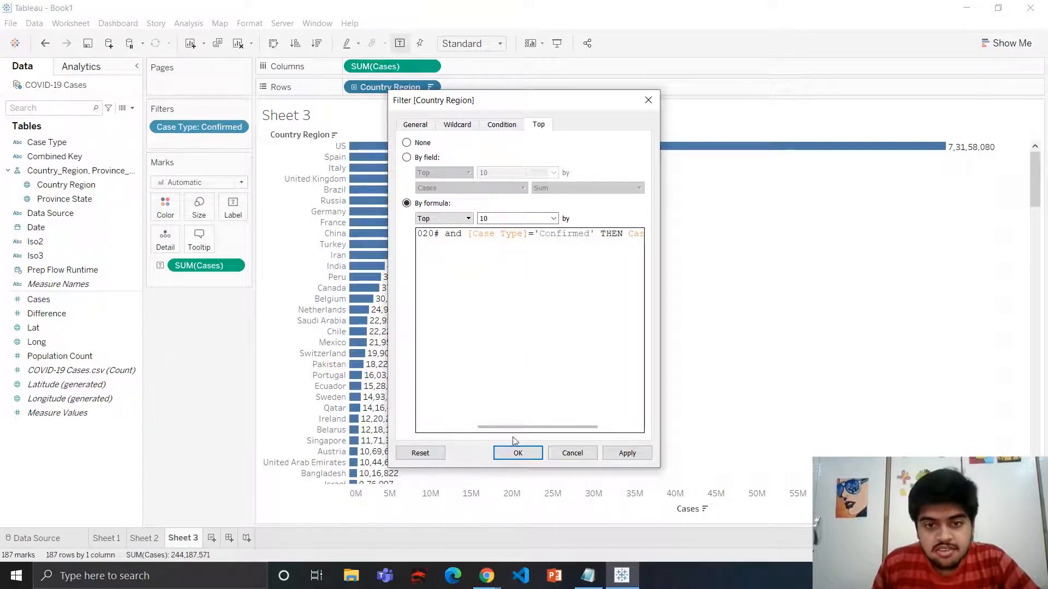
left_click_drag(523, 426, 573, 426)
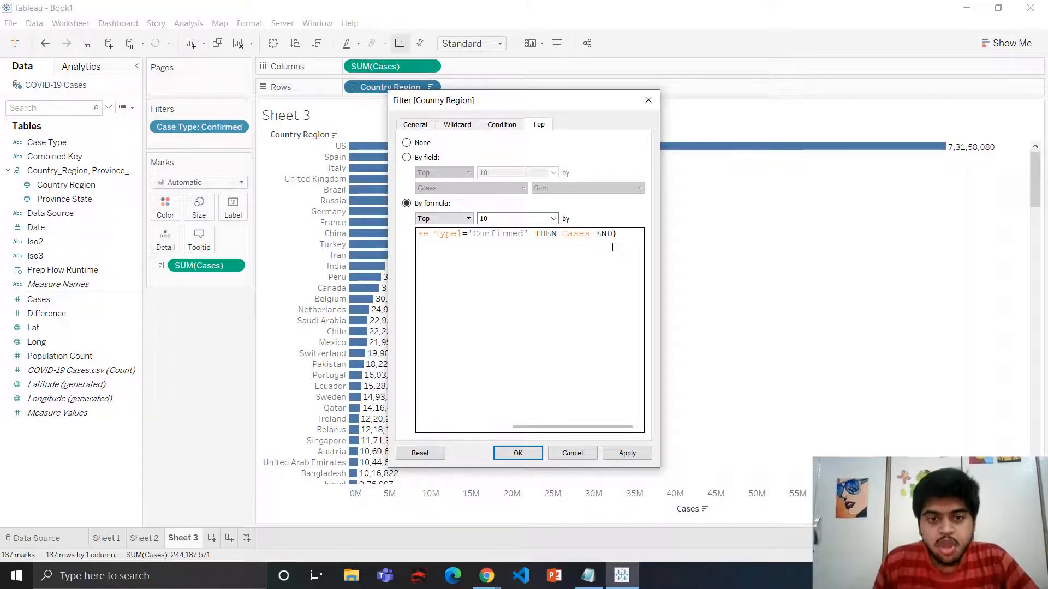
left_click(536, 454)
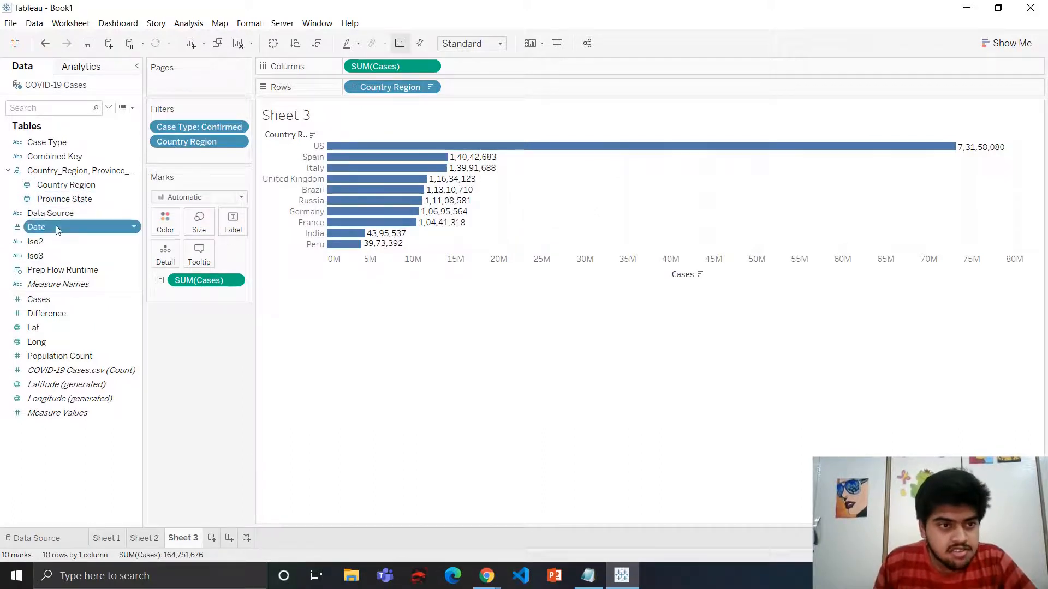
Add Date to Pages and set it to Exact Date
left_click_drag(59, 233, 176, 80)
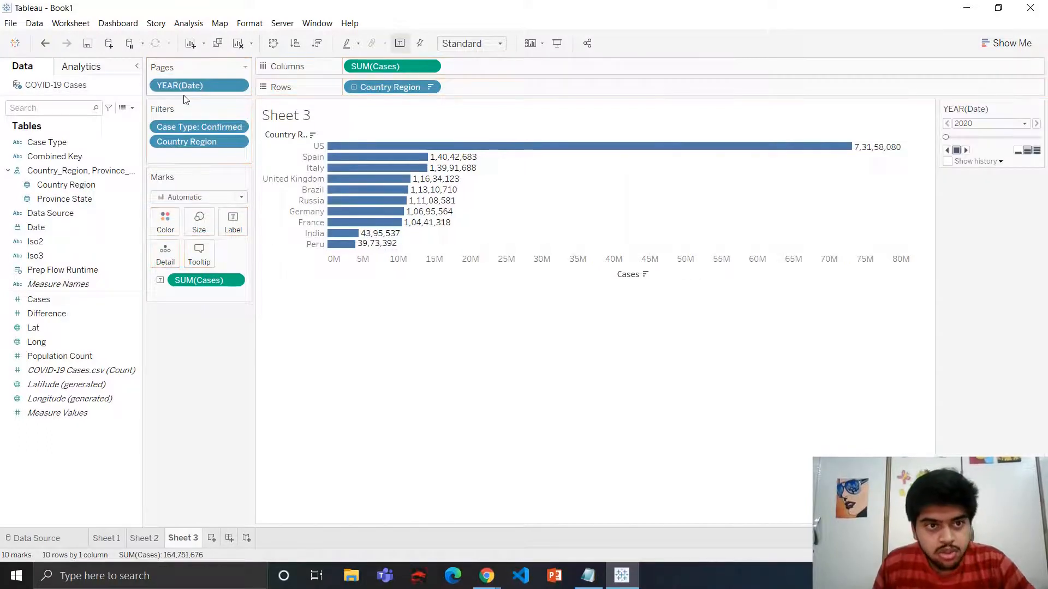
left_click(237, 86)
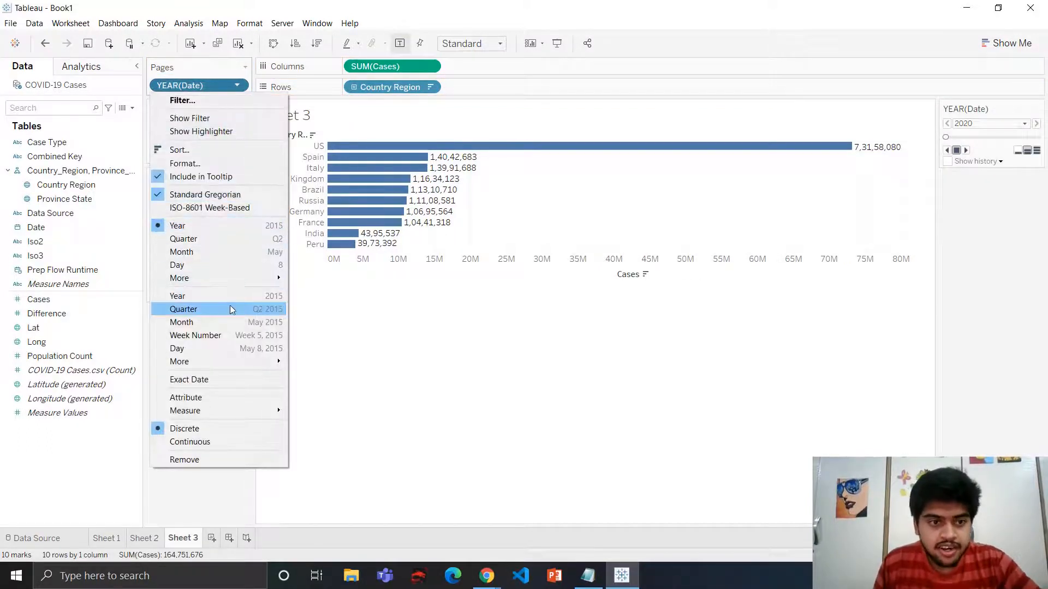
left_click(208, 380)
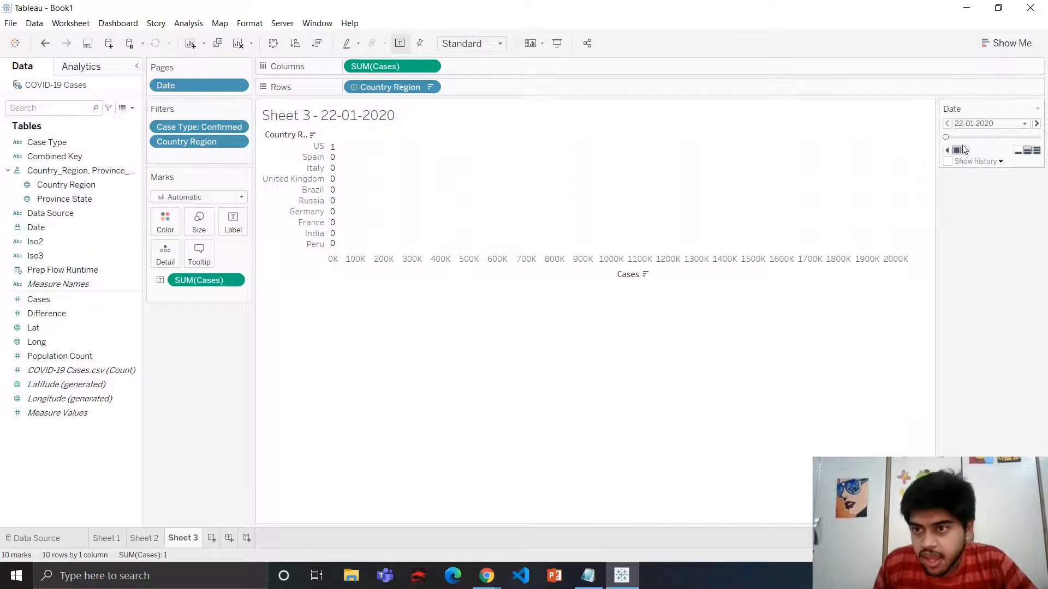
Play the date page animation through the dates
left_click(1037, 151)
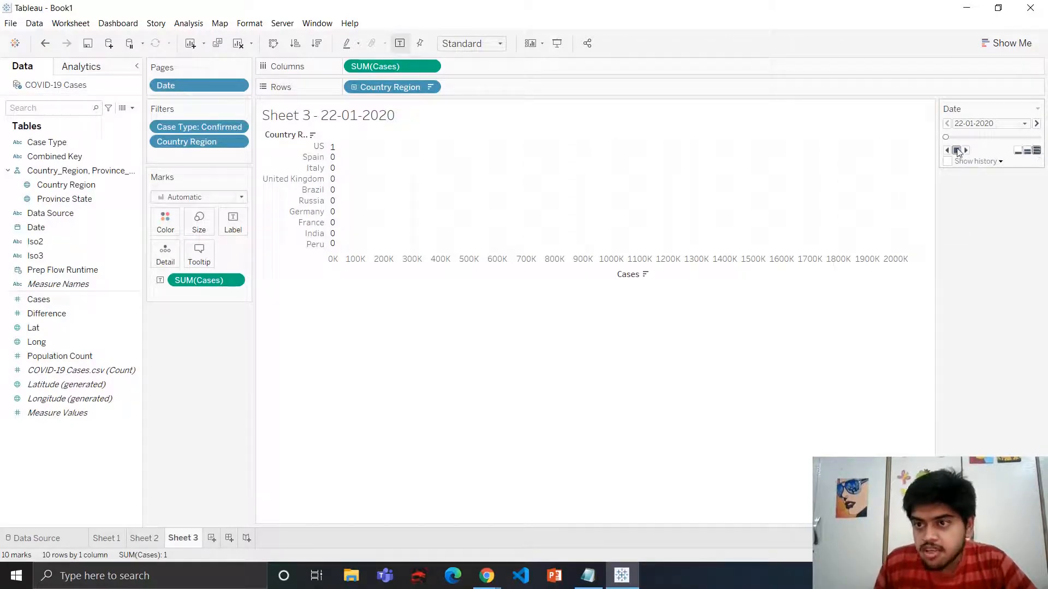
left_click(965, 150)
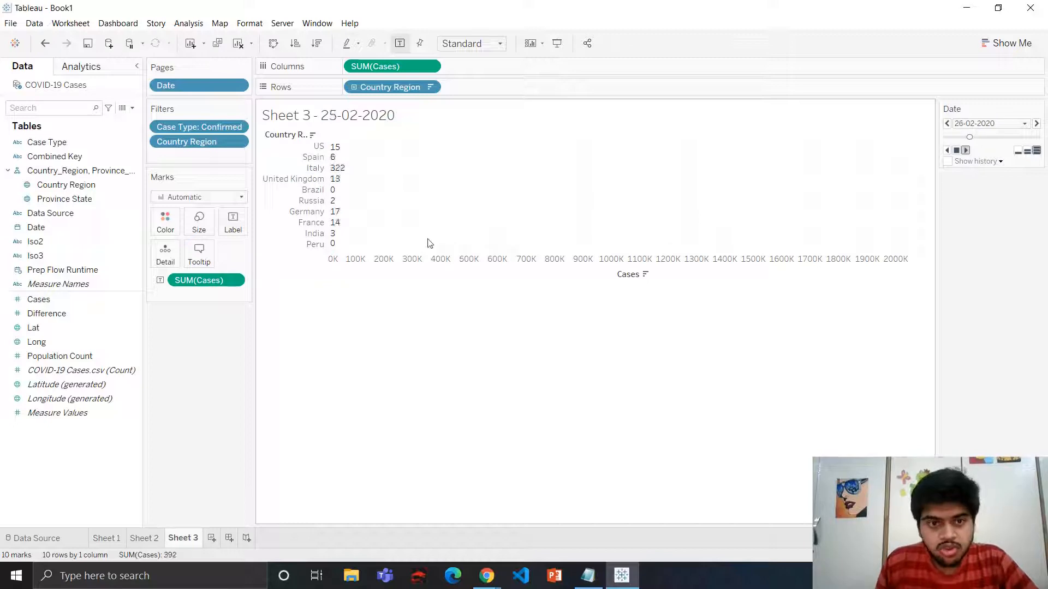
mouse_move(334, 172)
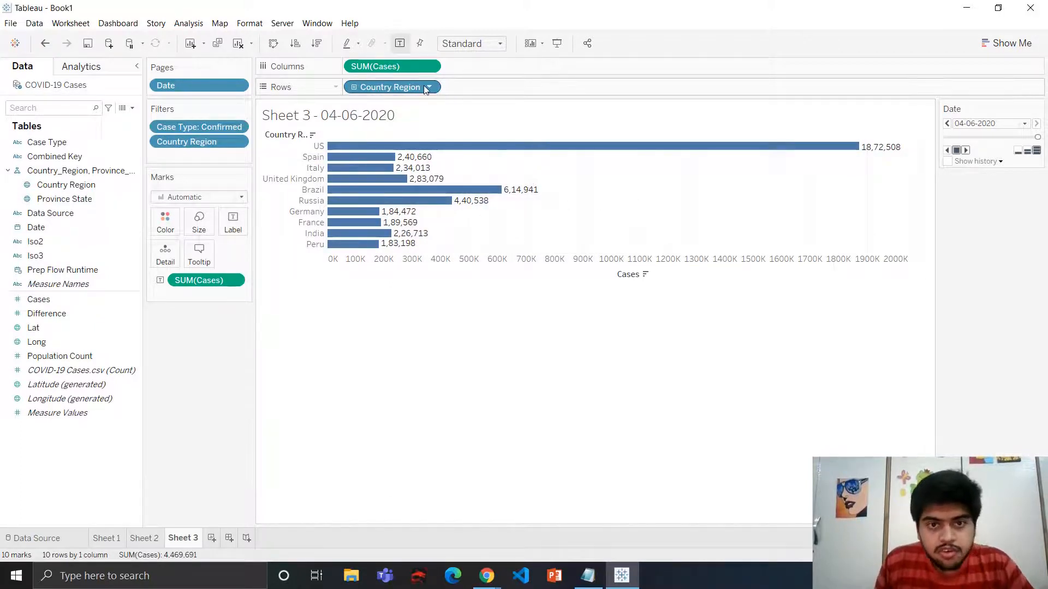
Remove the Cases sort and switch the Country Region sort to Manual
left_click(645, 276)
left_click(646, 275)
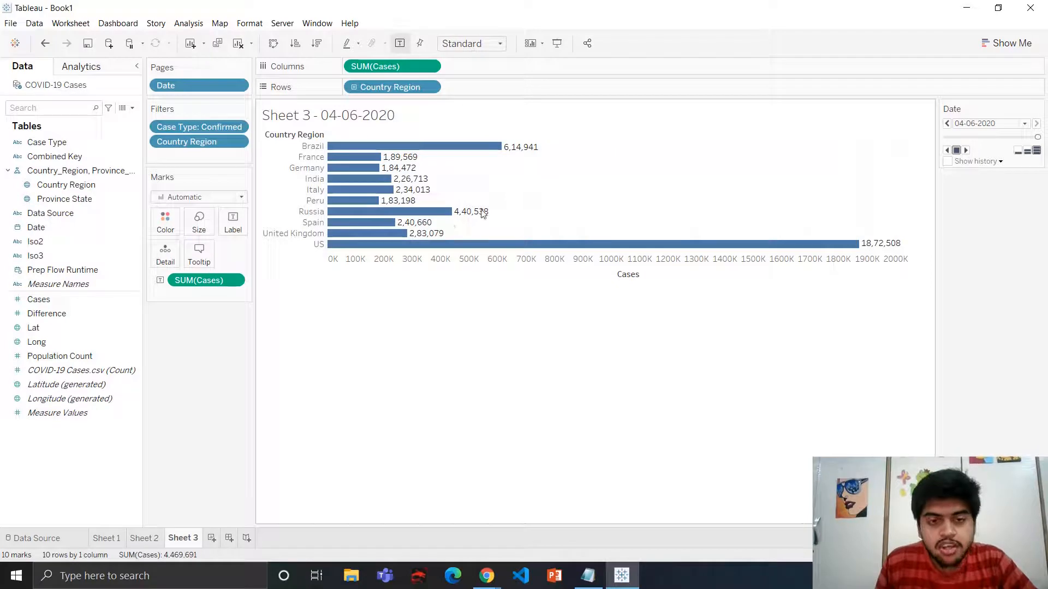
left_click(429, 88)
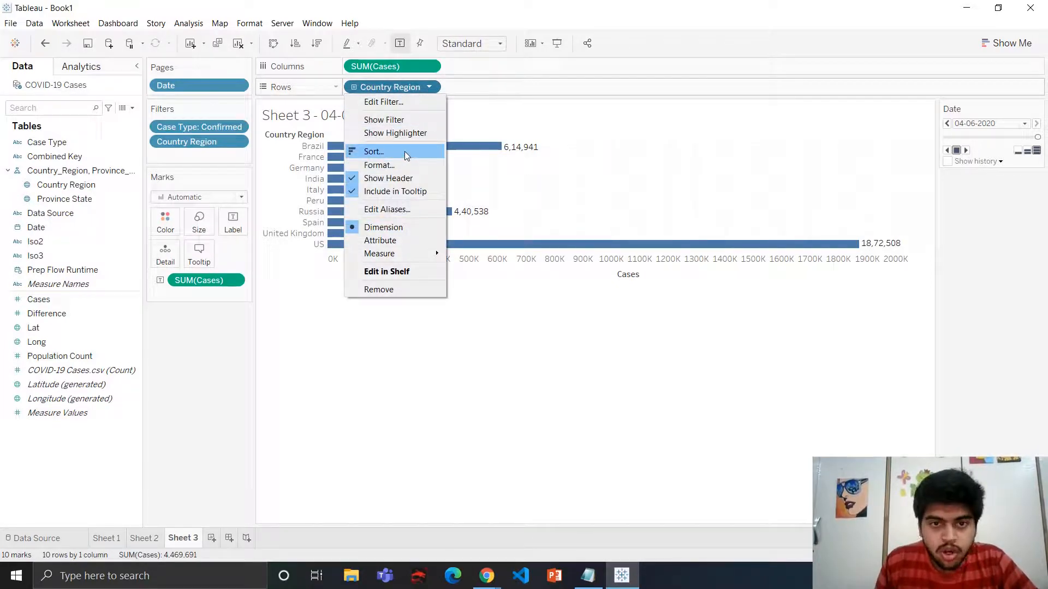
left_click(405, 152)
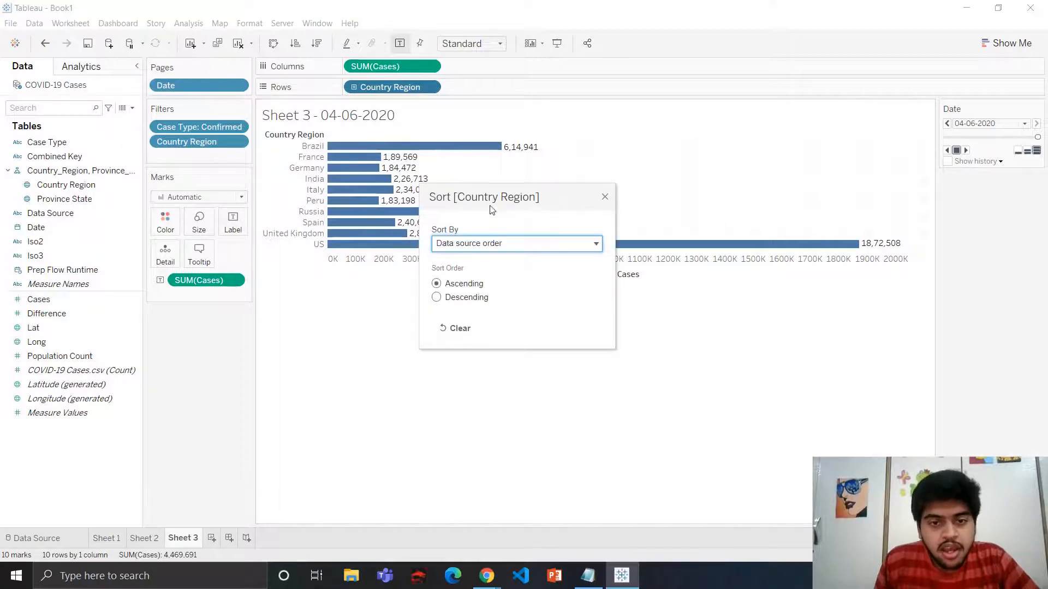
left_click(463, 243)
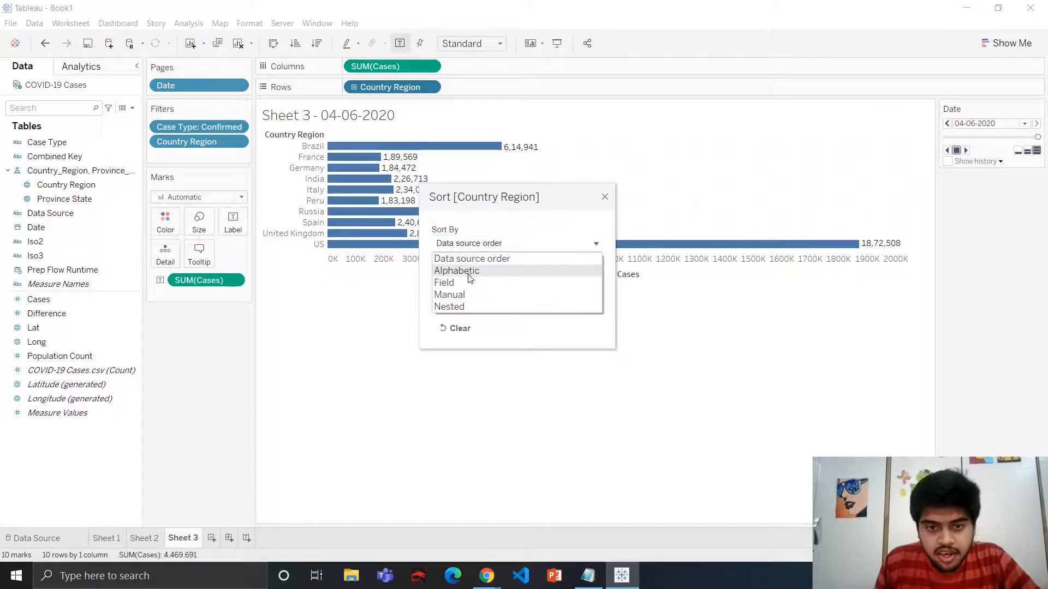
left_click(466, 295)
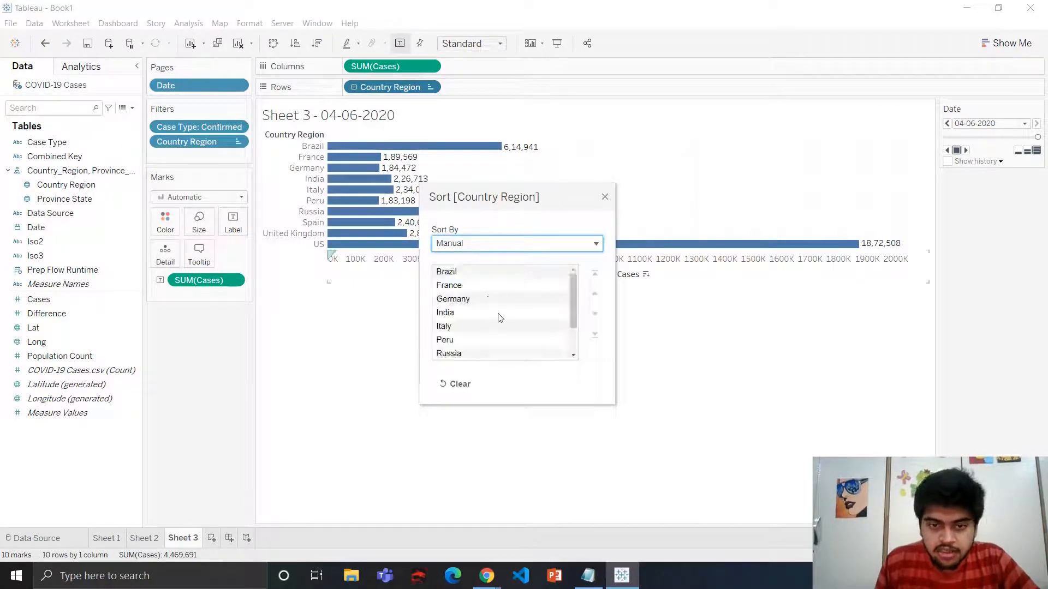
Move US to the top and India to second place in the manual country order
scroll(498, 319, "down", 1)
scroll(474, 330, "up", 1)
scroll(473, 335, "down", 1)
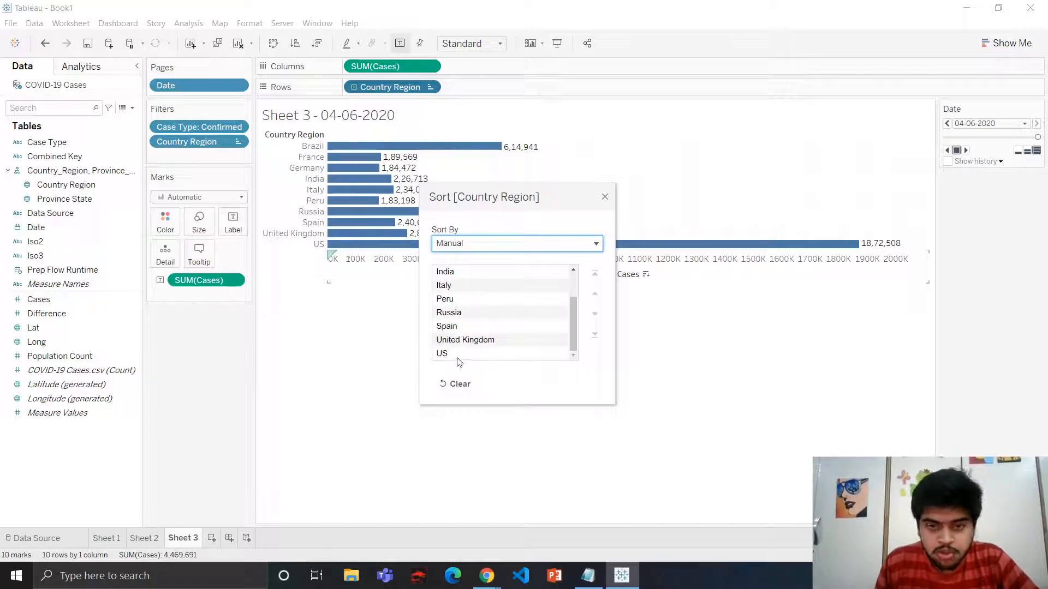
left_click(458, 356)
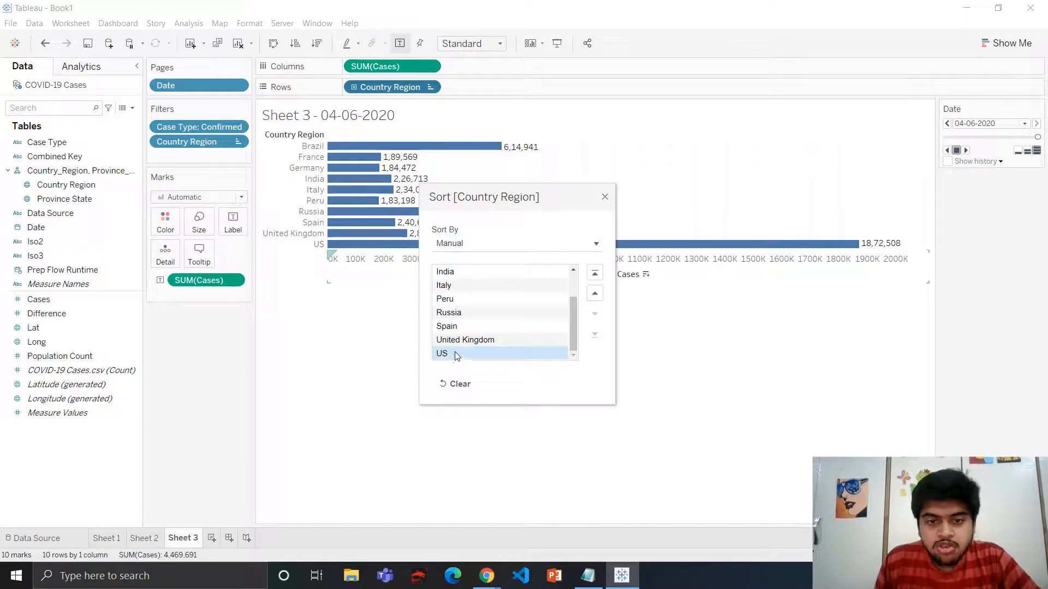
left_click(595, 273)
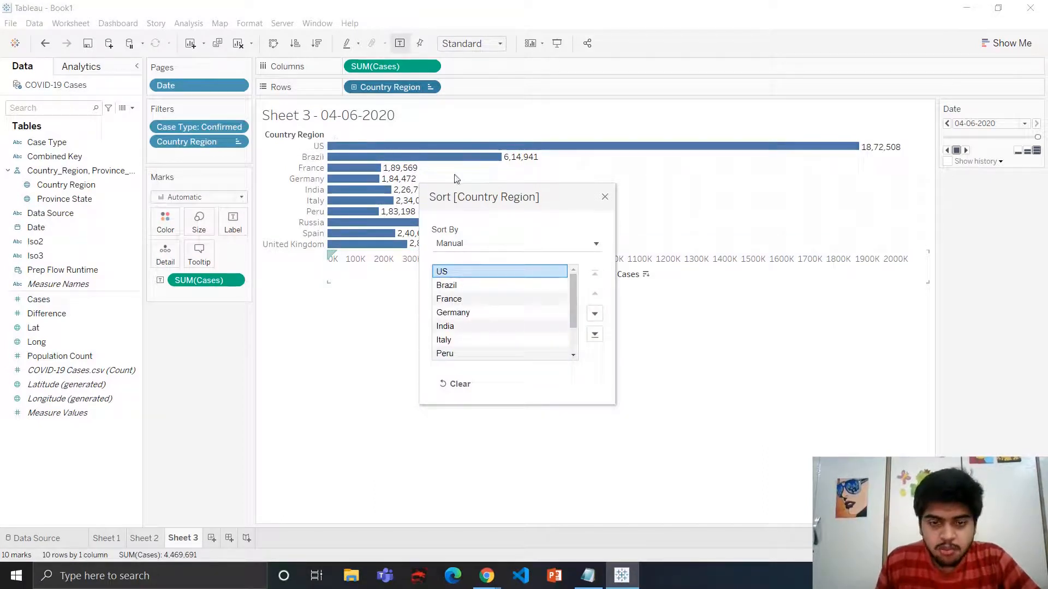
left_click(465, 327)
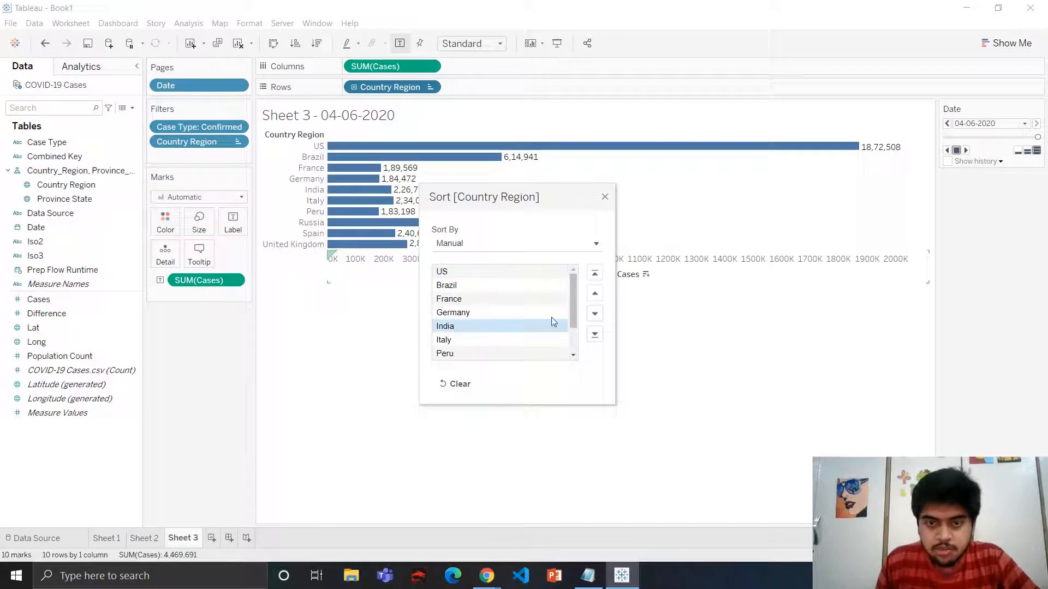
left_click(596, 295)
left_click(595, 294)
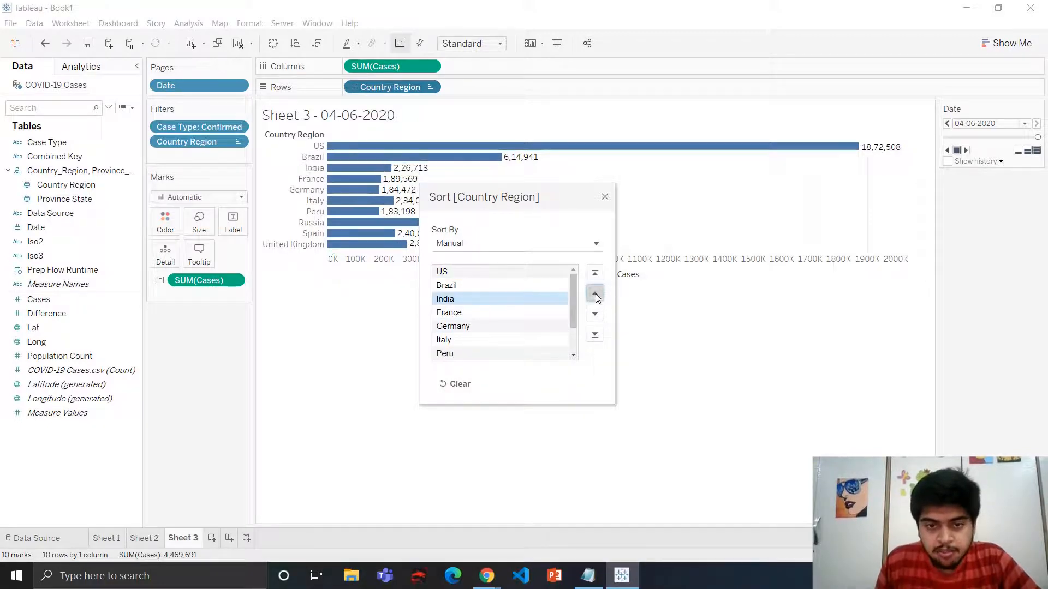
left_click(596, 295)
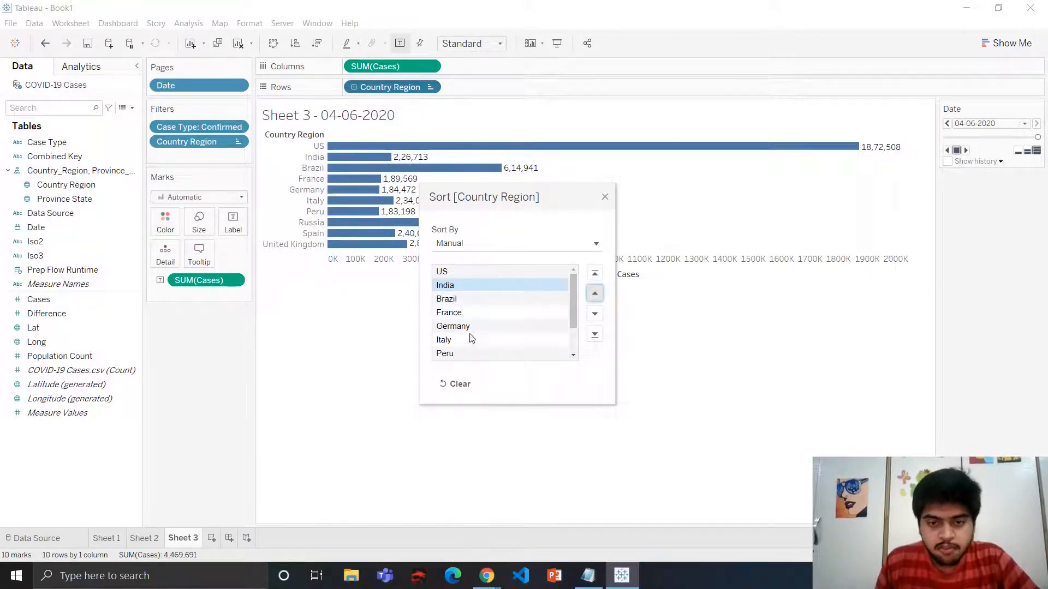
left_click(607, 196)
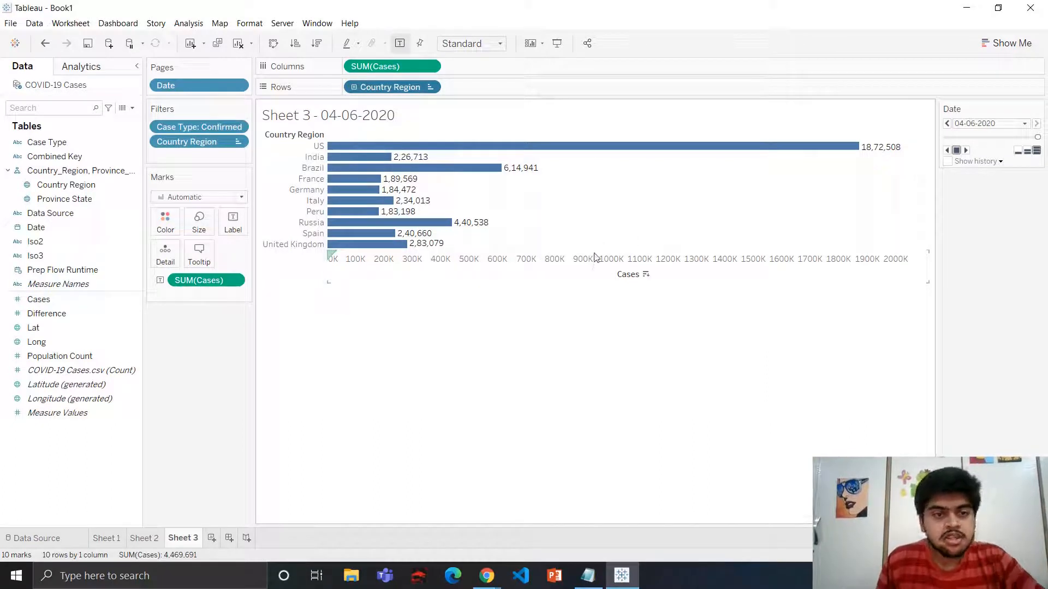
left_click(352, 147)
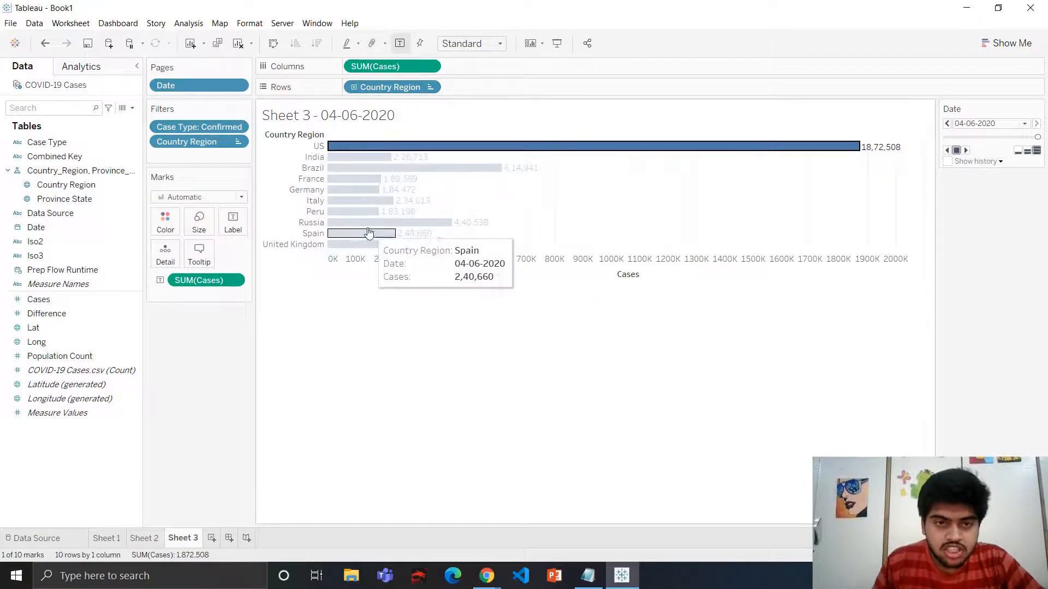
left_click(165, 222)
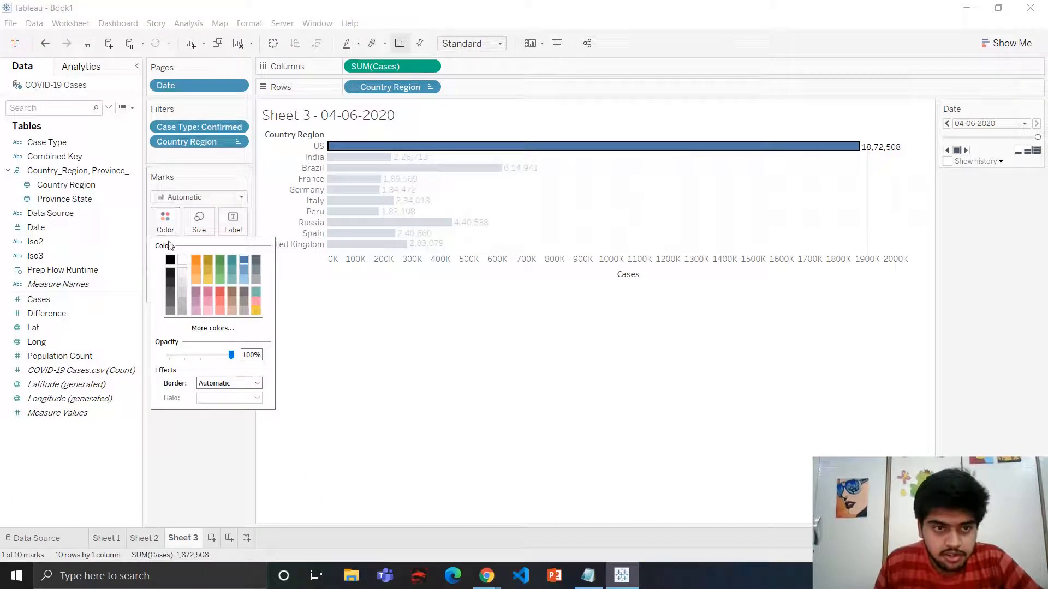
left_click(382, 307)
Set the bar colour to red
left_click(165, 223)
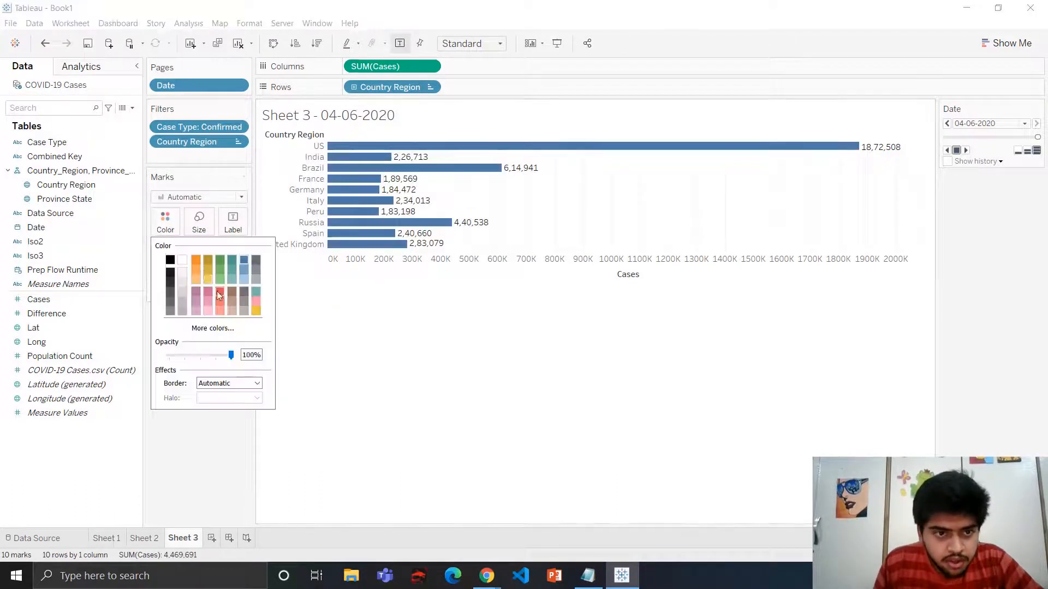
left_click(195, 261)
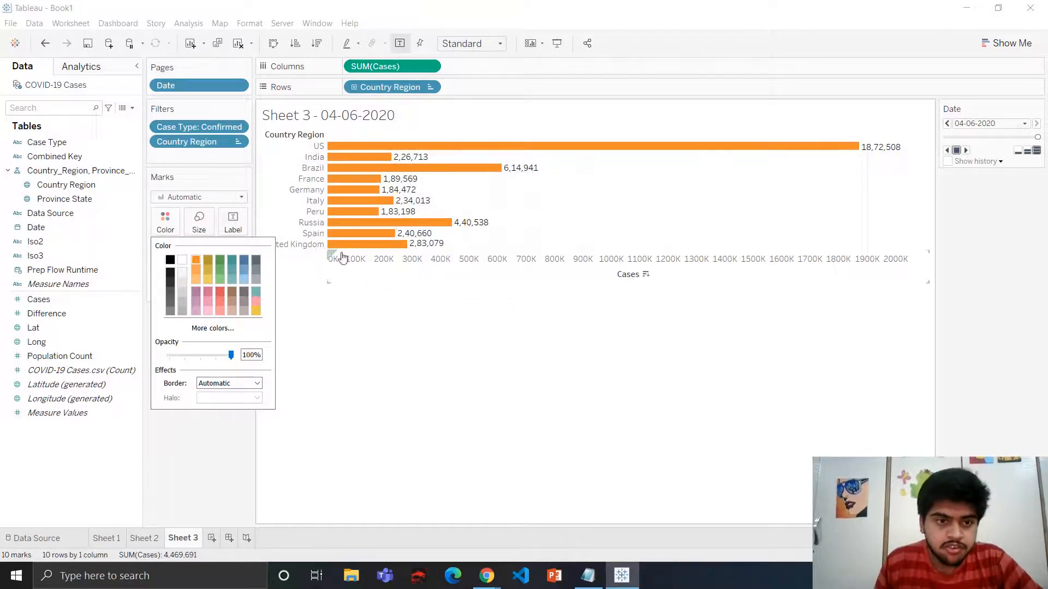
left_click(170, 274)
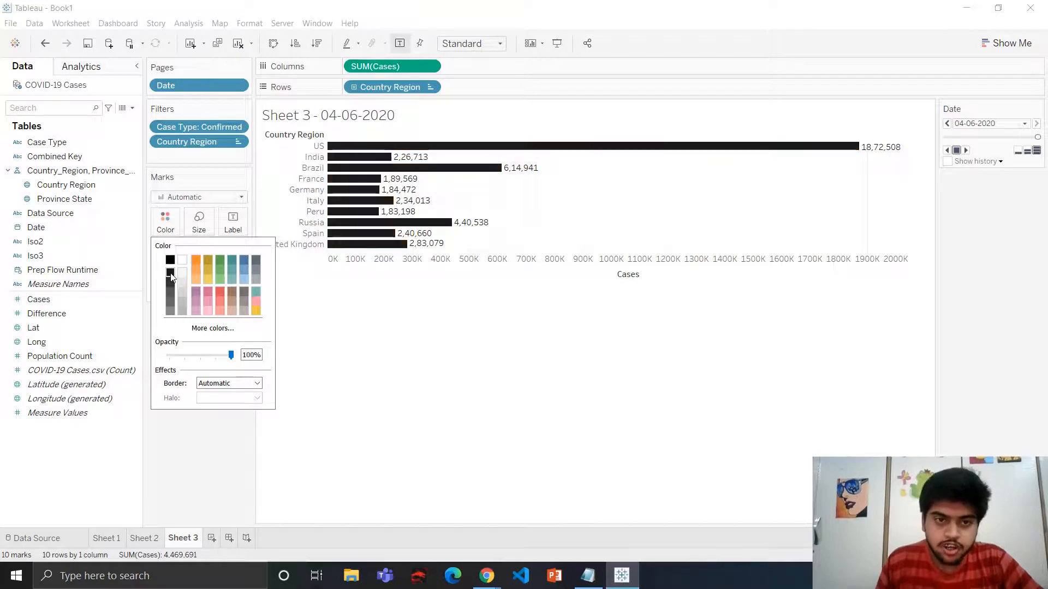
left_click(170, 312)
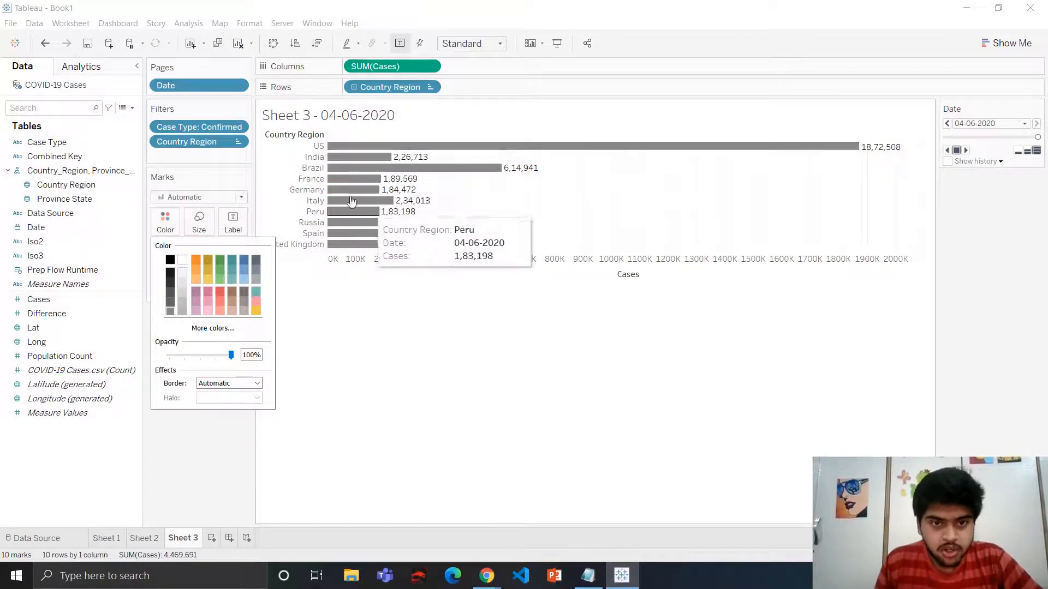
left_click(219, 291)
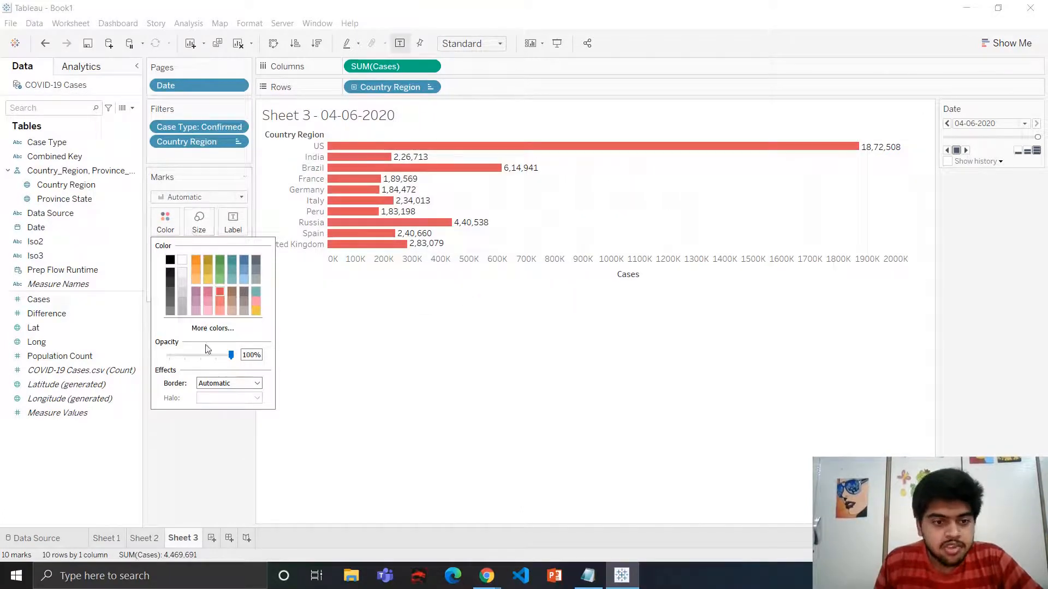
Give the bars a black border
left_click(233, 384)
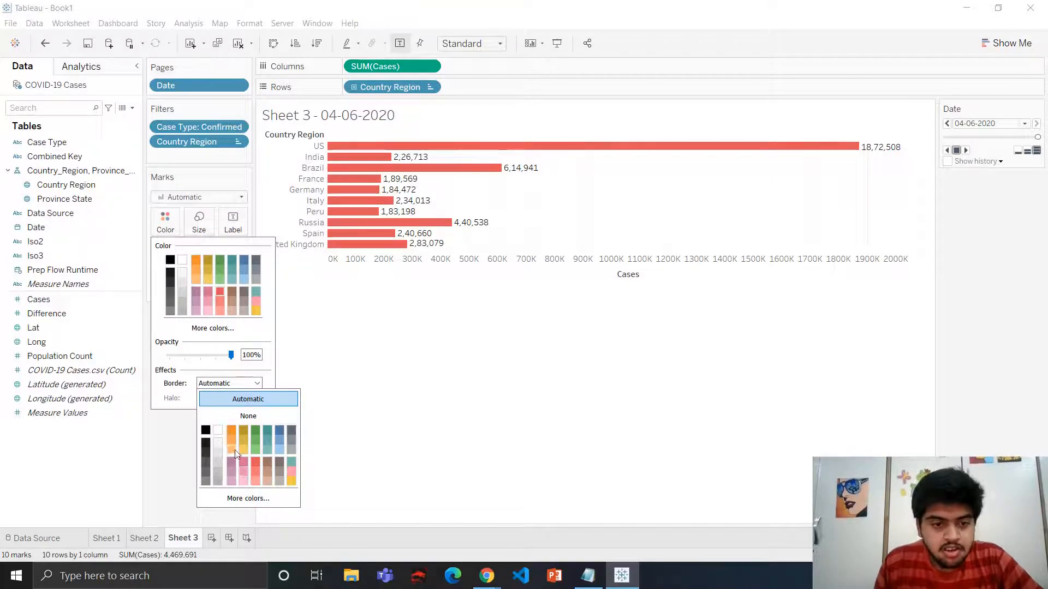
left_click(206, 434)
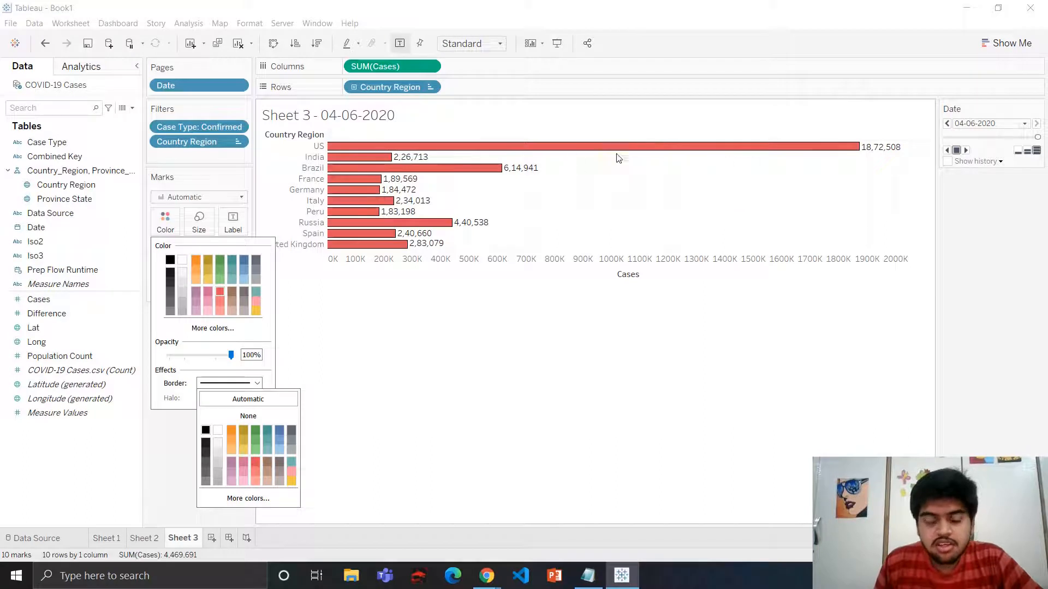
left_click(487, 373)
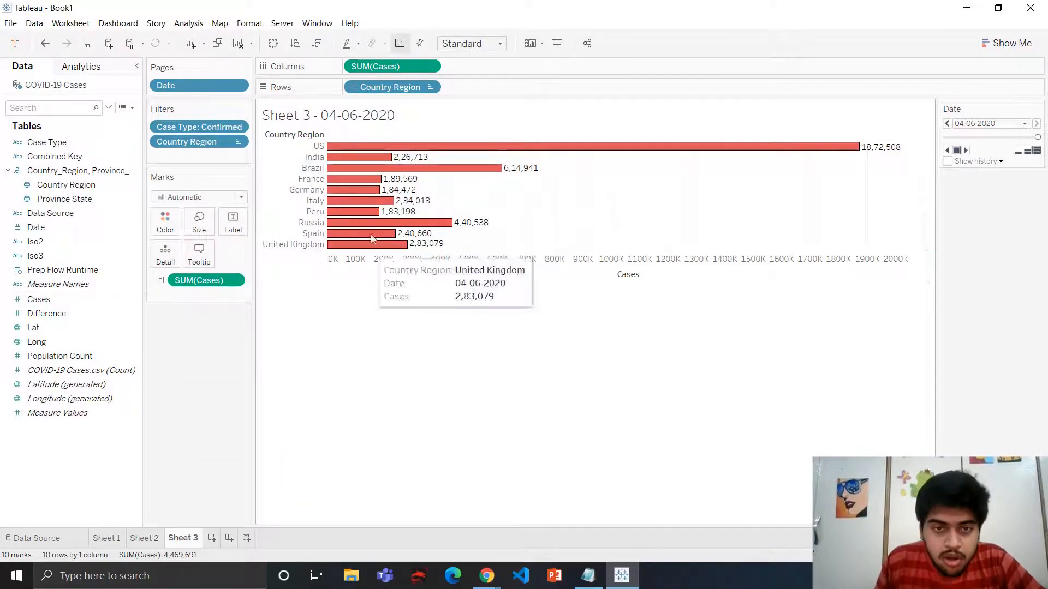
Fit the chart to Entire View
left_click(496, 44)
left_click(475, 94)
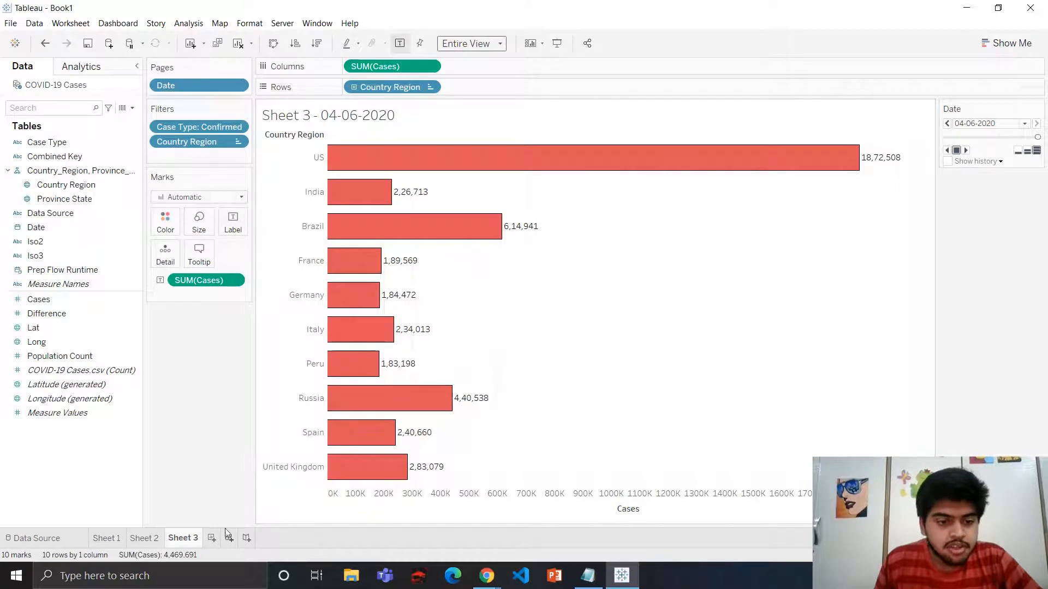
Add a new worksheet and plot the generated Latitude and Longitude as a world map
left_click(211, 539)
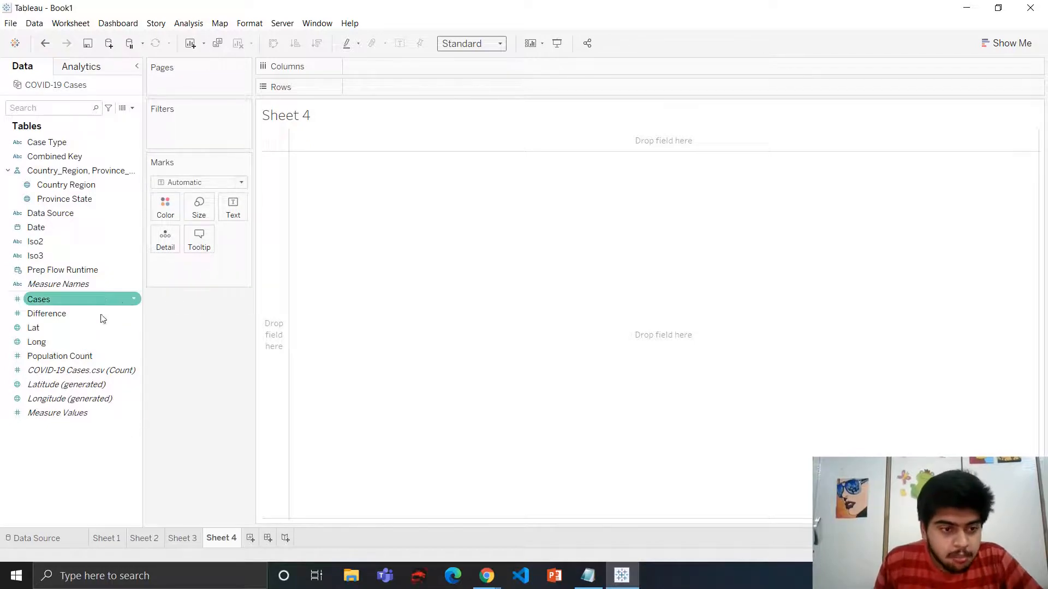
double_click(68, 384)
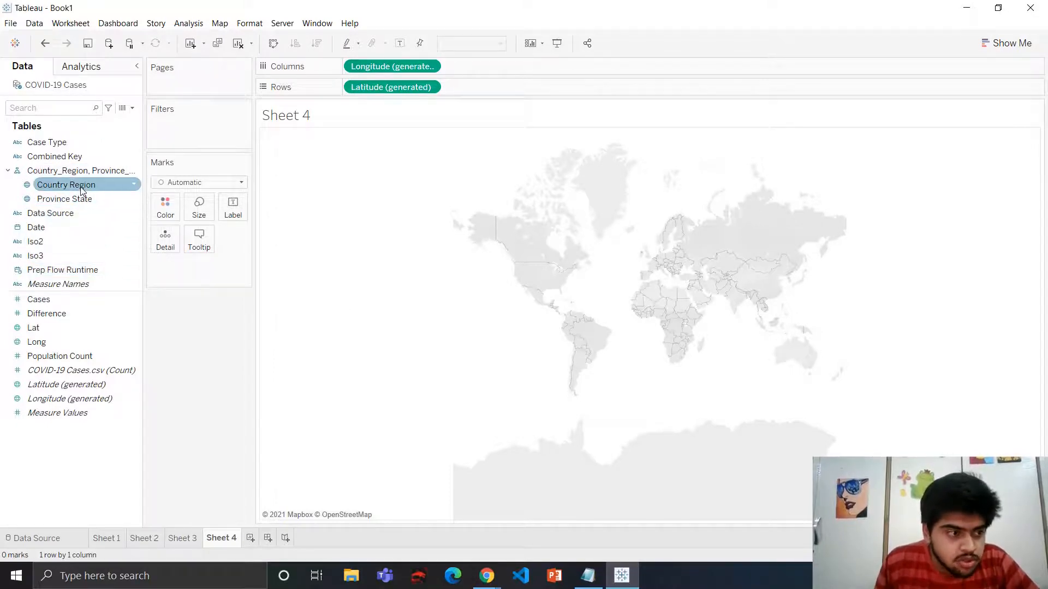
Add Country Region to Detail to place a point for each country
left_click_drag(81, 187, 71, 201)
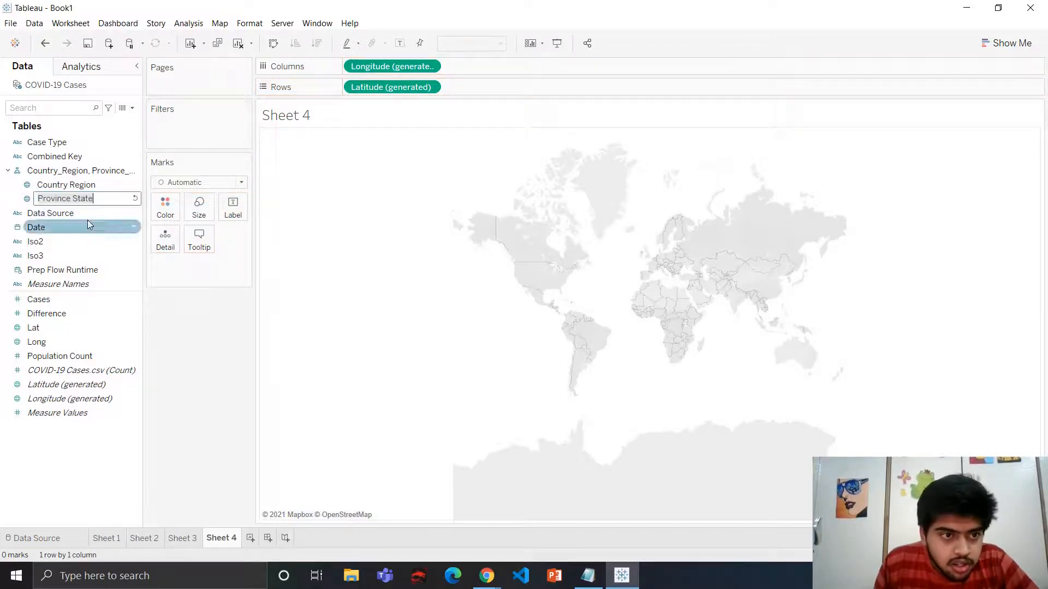
left_click(80, 188)
left_click_drag(81, 188, 163, 242)
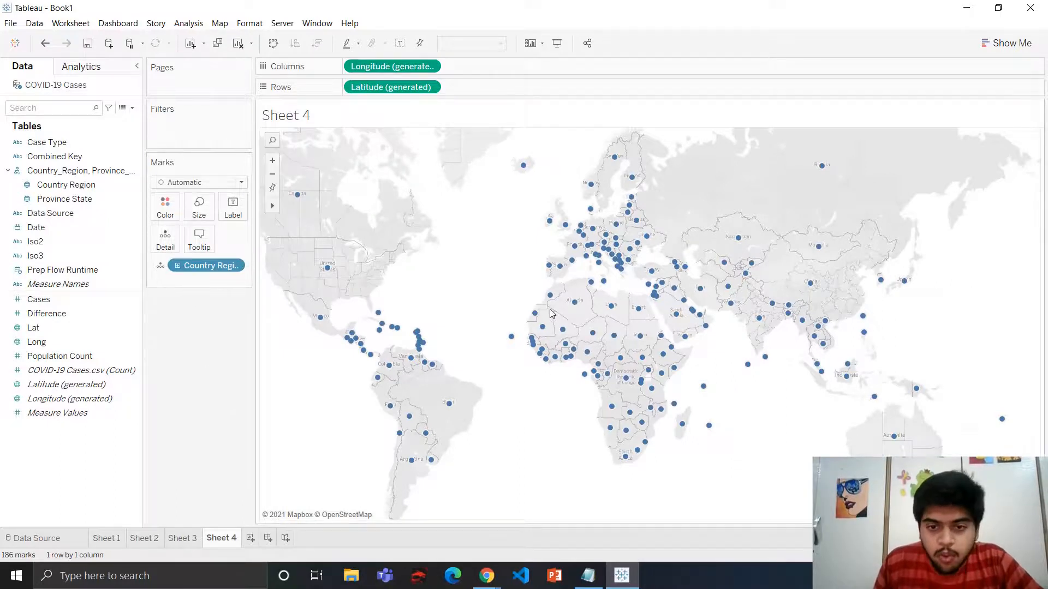
Increase the map marks' size slightly
left_click(202, 210)
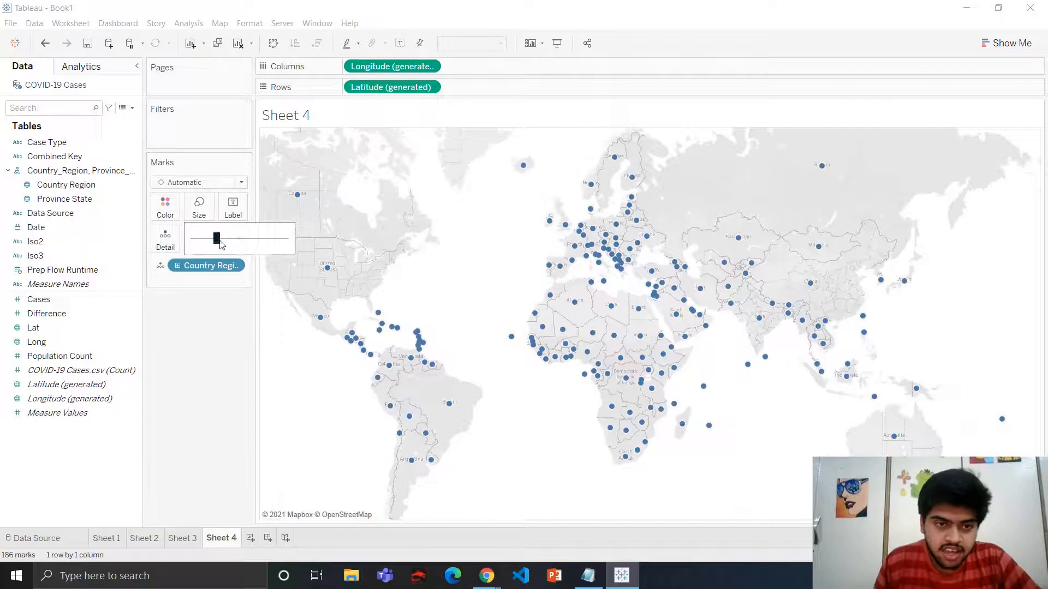
mouse_move(216, 238)
left_mouse_down()
mouse_move(252, 238)
mouse_move(228, 241)
left_mouse_up()
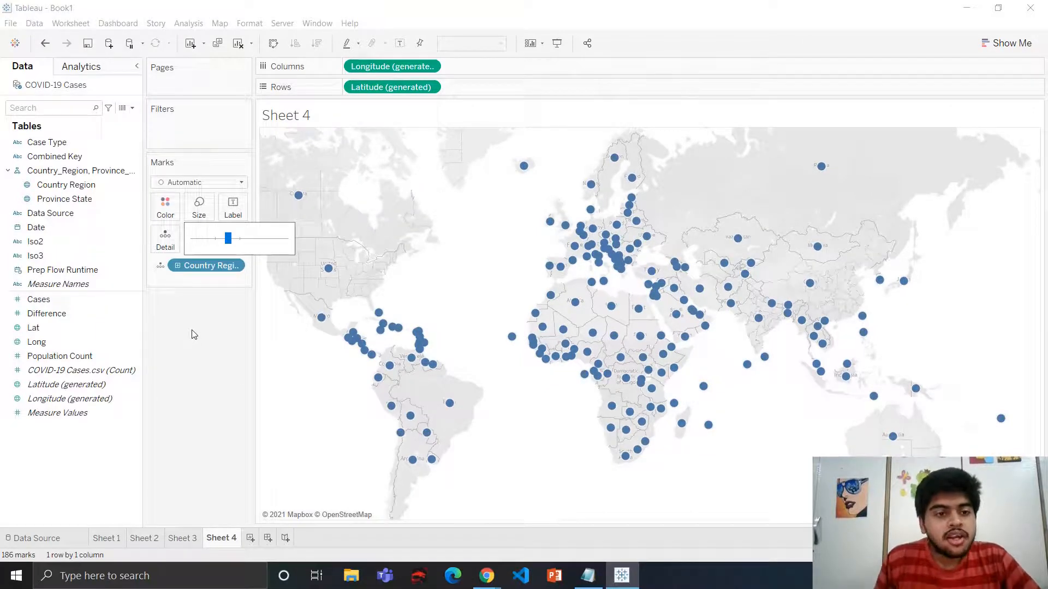
left_click(165, 207)
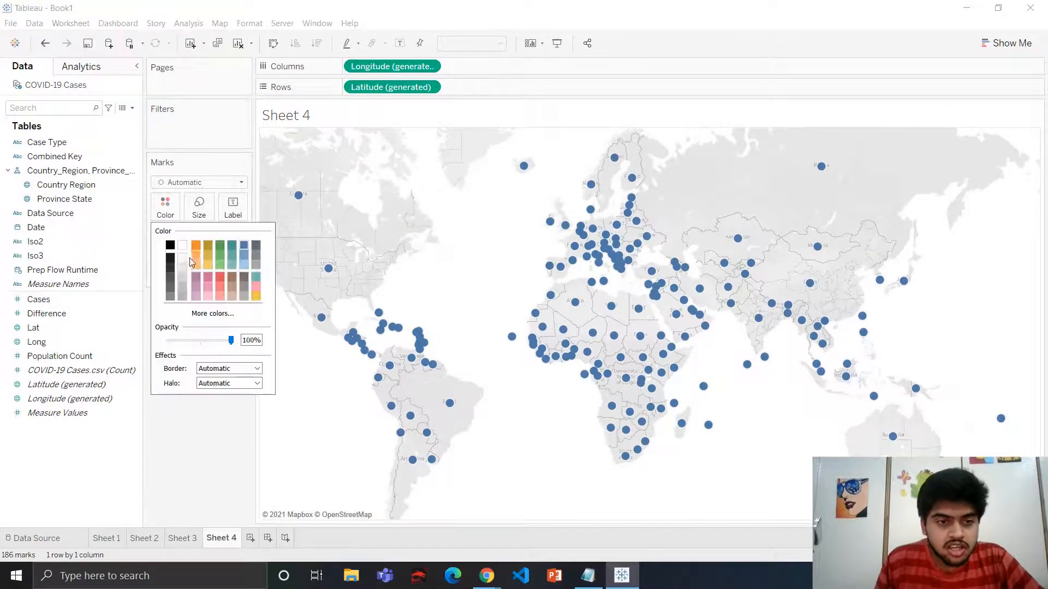
left_click(171, 257)
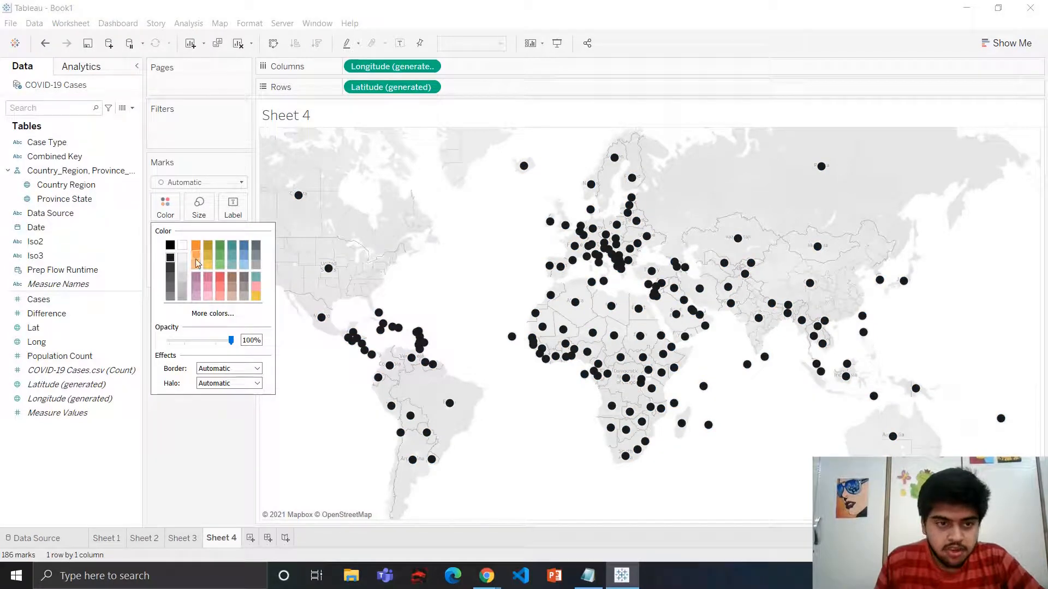
left_click(244, 247)
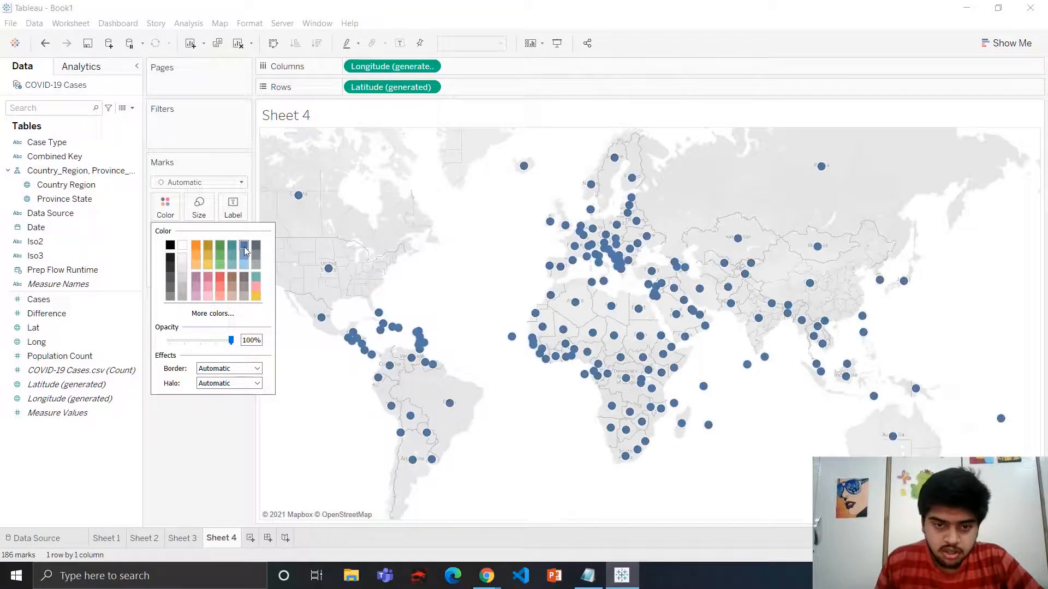
left_click(316, 401)
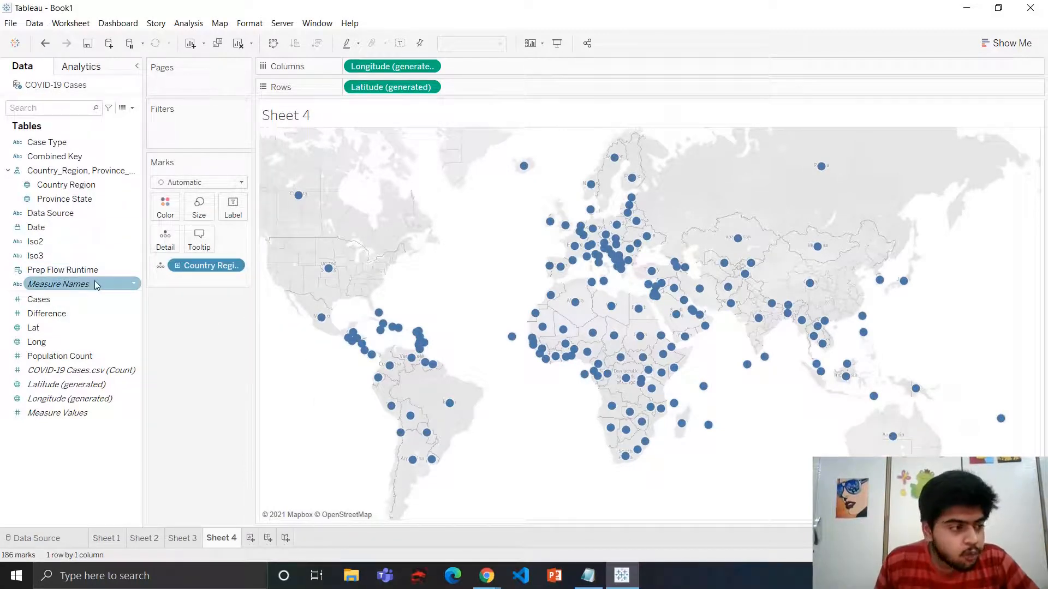
Size the map marks by the sum of Cases
left_click(74, 303)
left_click_drag(76, 305, 198, 208)
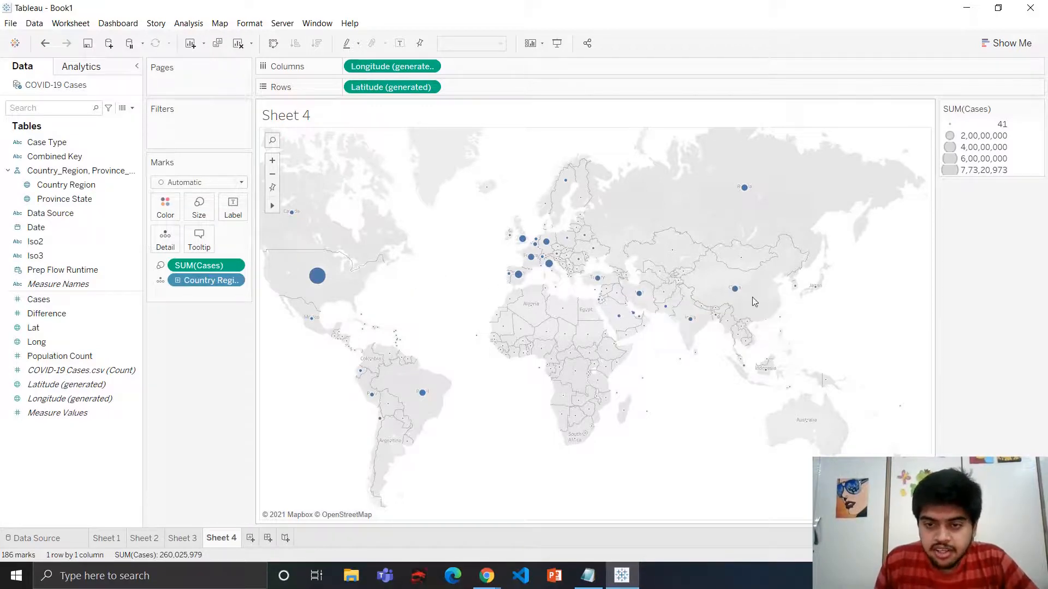
Filter the map to the Confirmed case type only
mouse_move(746, 192)
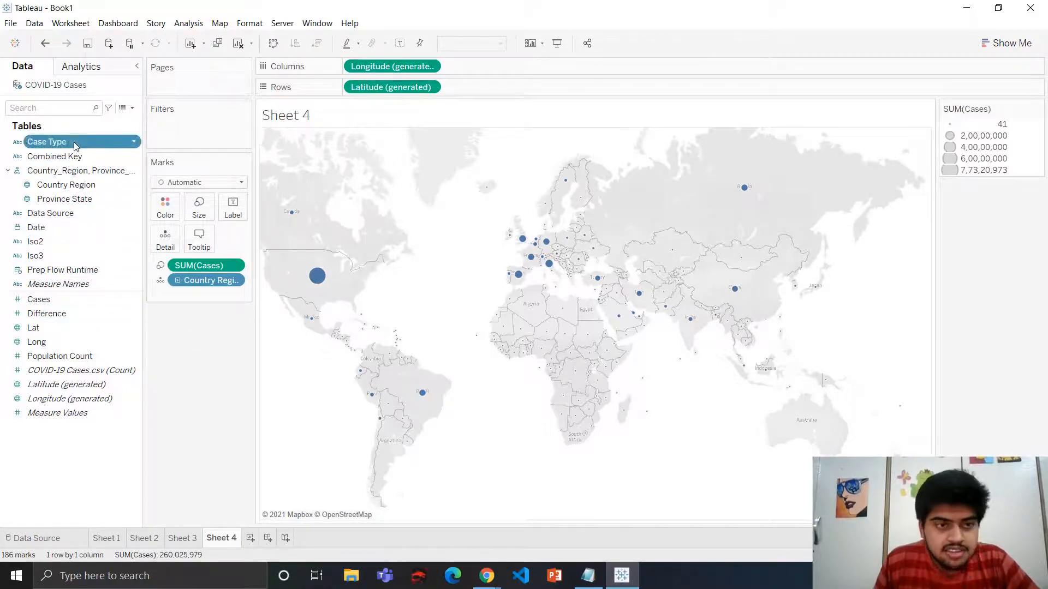
left_click_drag(74, 142, 206, 135)
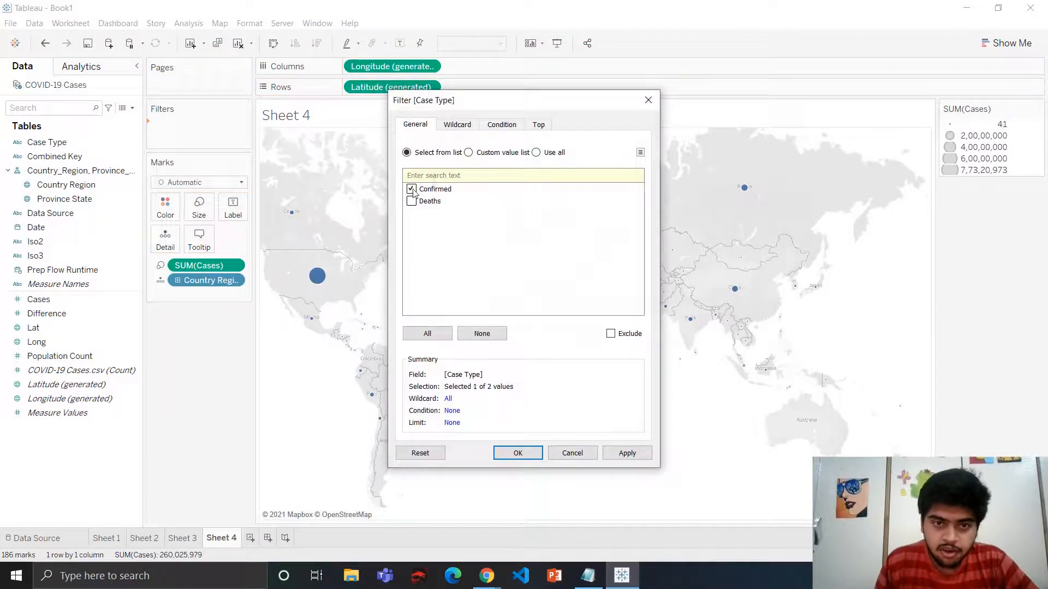
left_click(516, 453)
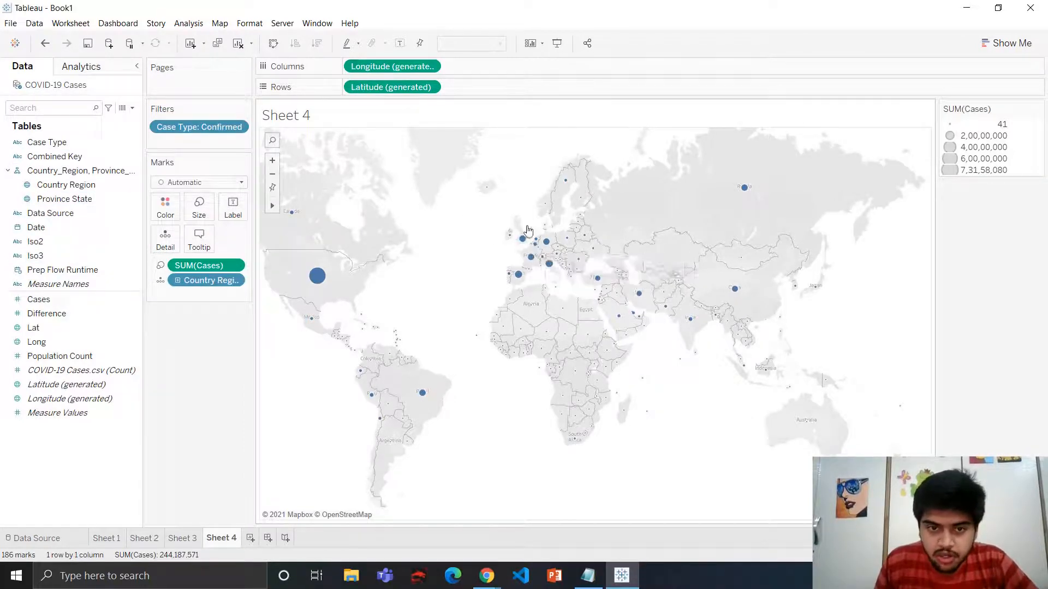
Add Date to Pages and switch it from year to exact dates
mouse_move(317, 277)
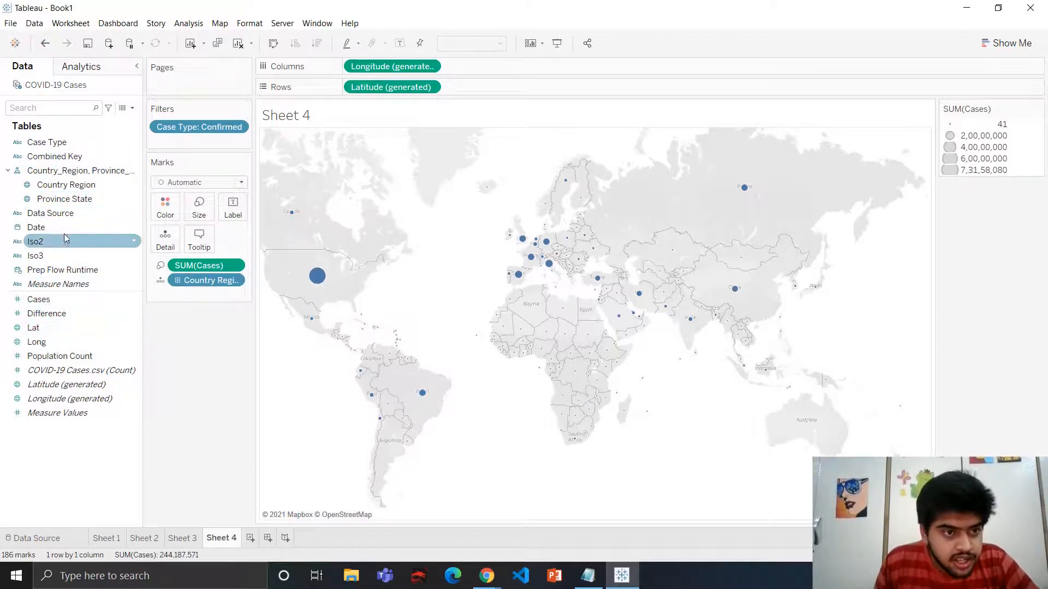
left_click_drag(63, 228, 188, 87)
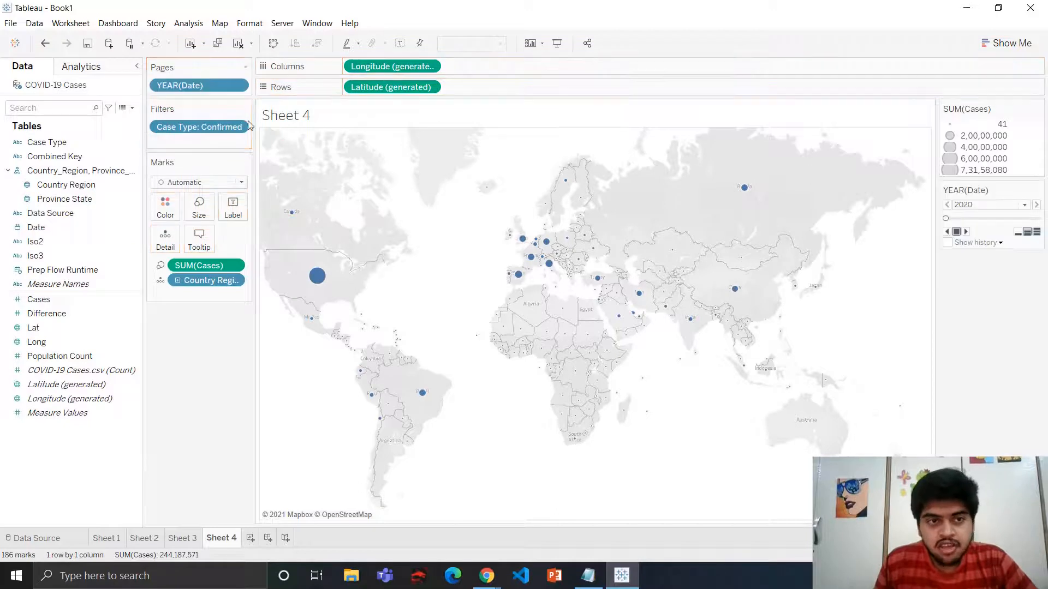
left_click(237, 86)
key("Escape")
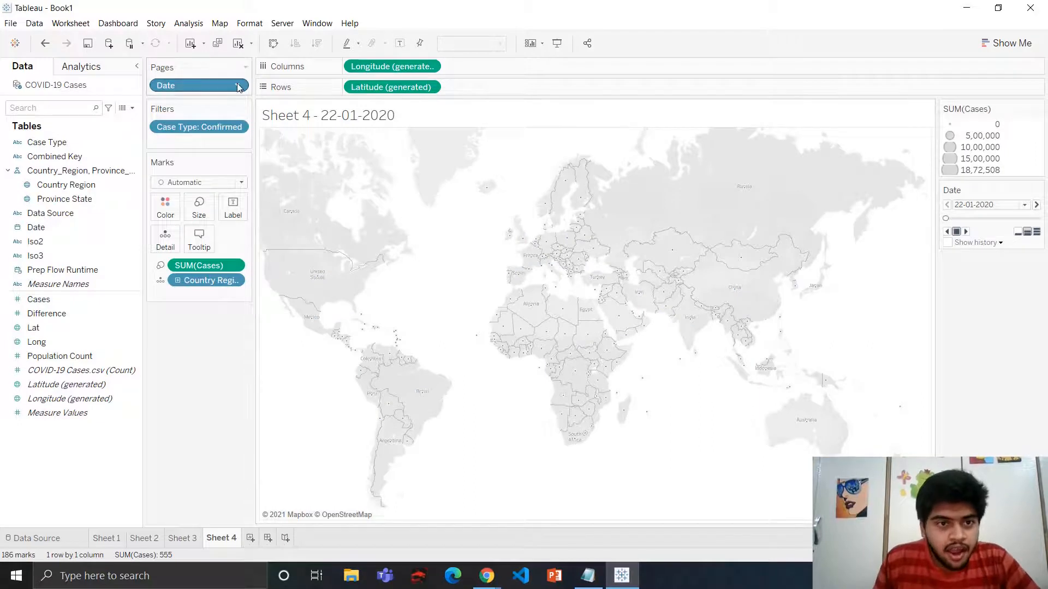
left_click(237, 85)
left_click(204, 379)
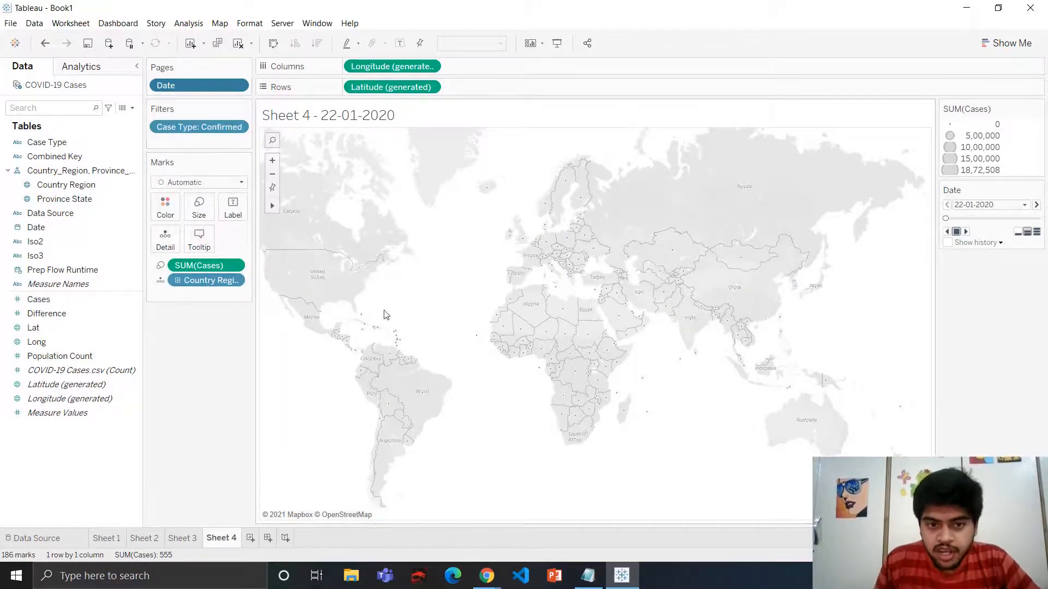
Move the sheet title to the side of the map view
mouse_move(632, 309)
mouse_move(314, 283)
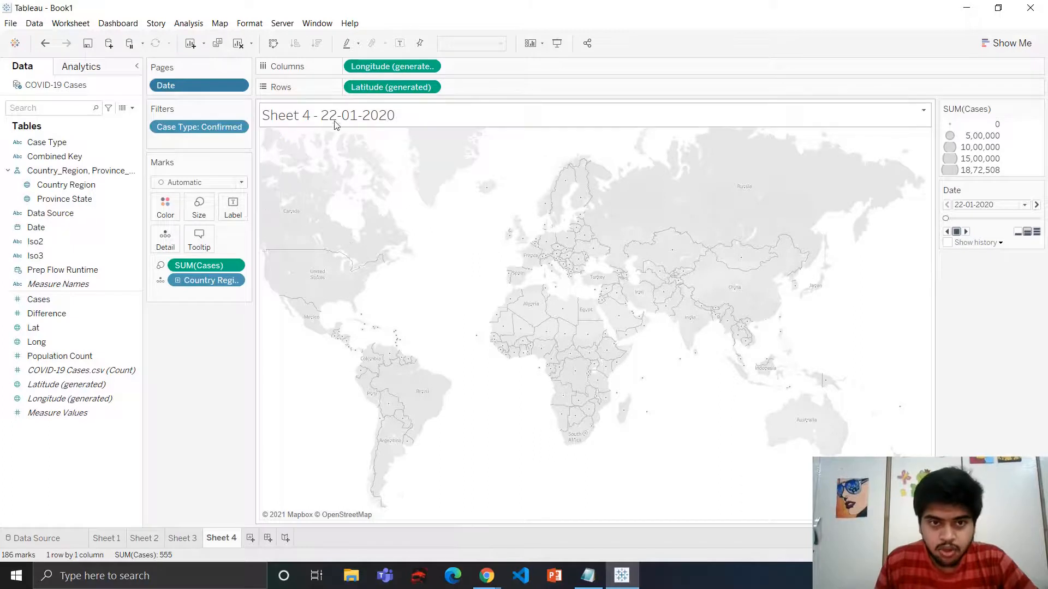
left_click_drag(349, 117, 351, 120)
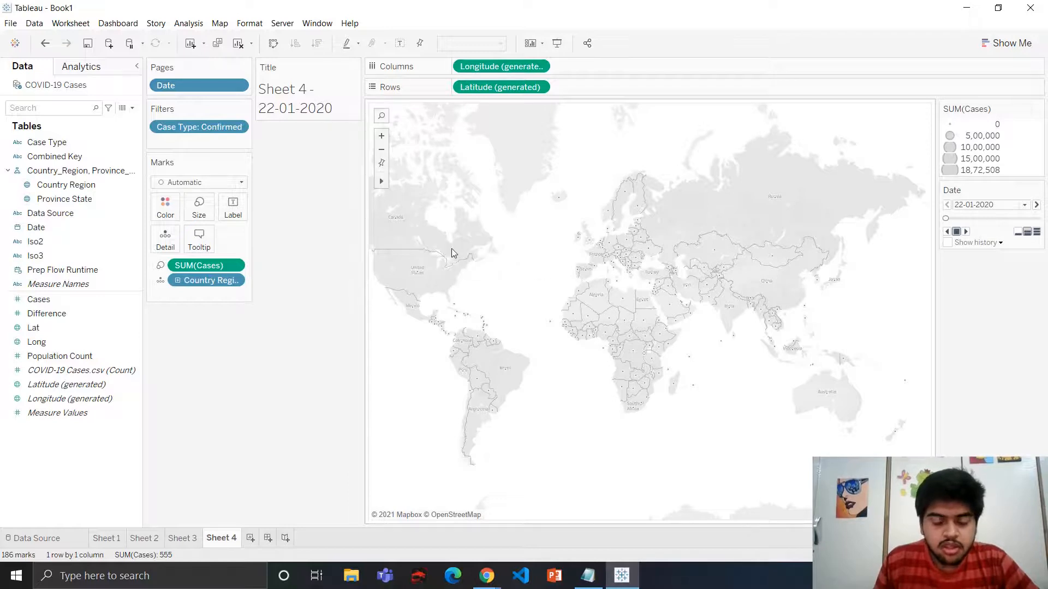
Play the Date pages animation to step through the days on the map
scroll(452, 249, "up", 3)
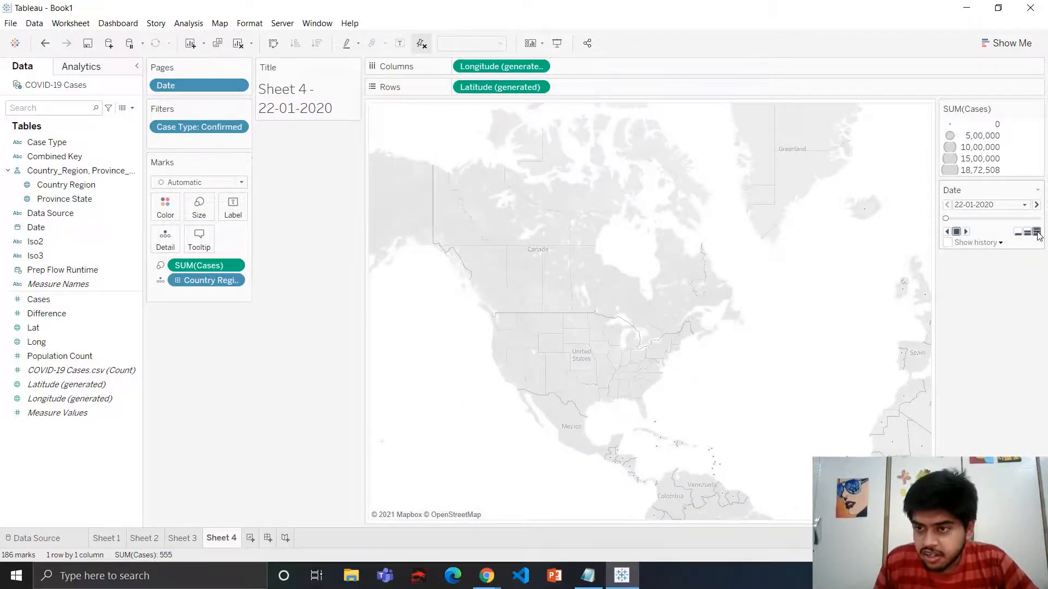
left_click(966, 231)
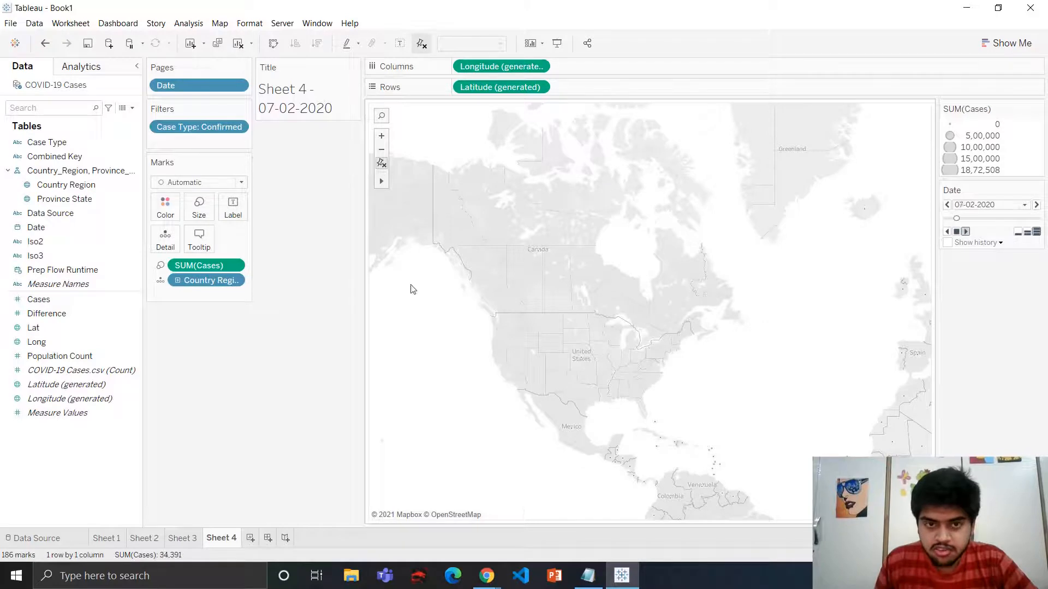
left_click(382, 150)
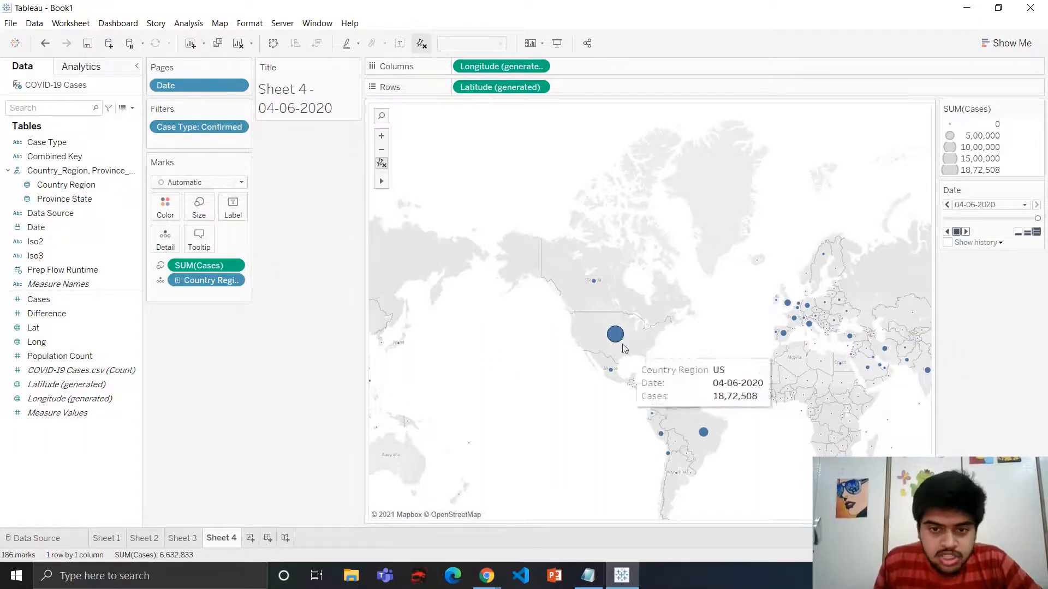
Color the map marks red and give them a black border
left_click(165, 209)
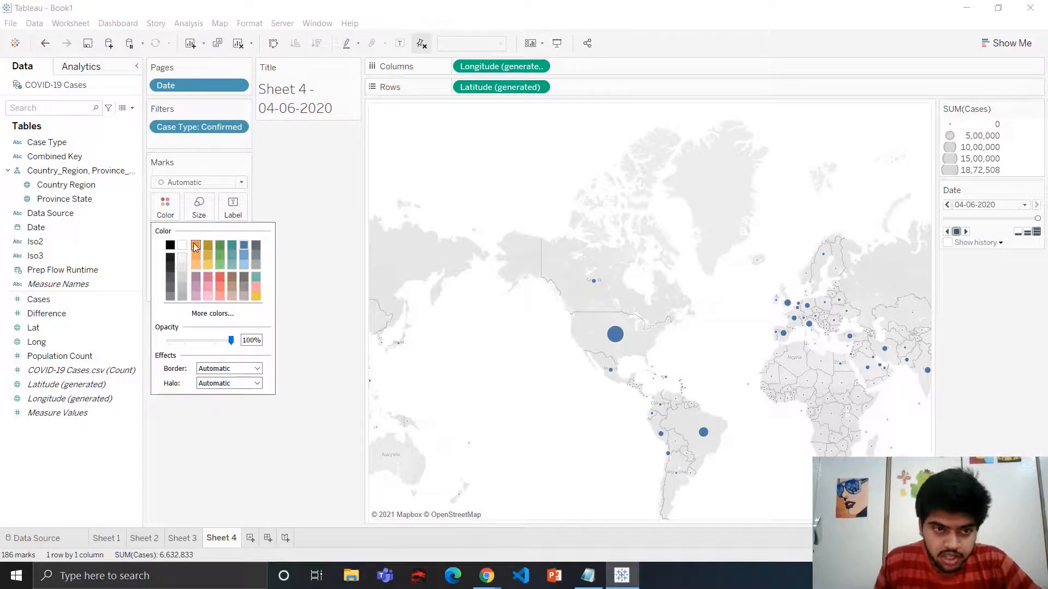
left_click(194, 243)
left_click(220, 276)
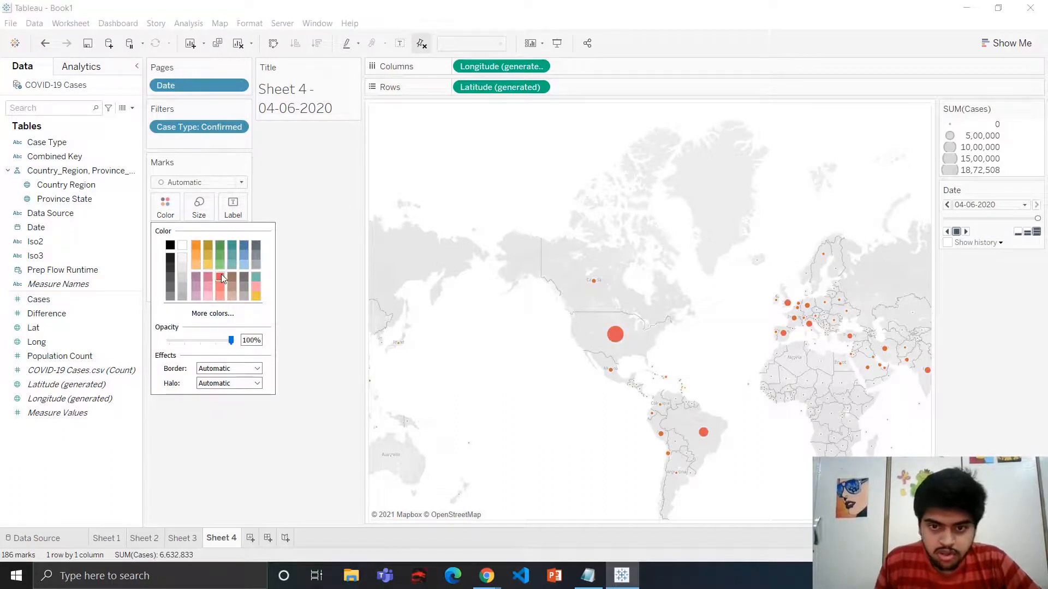
left_click(241, 374)
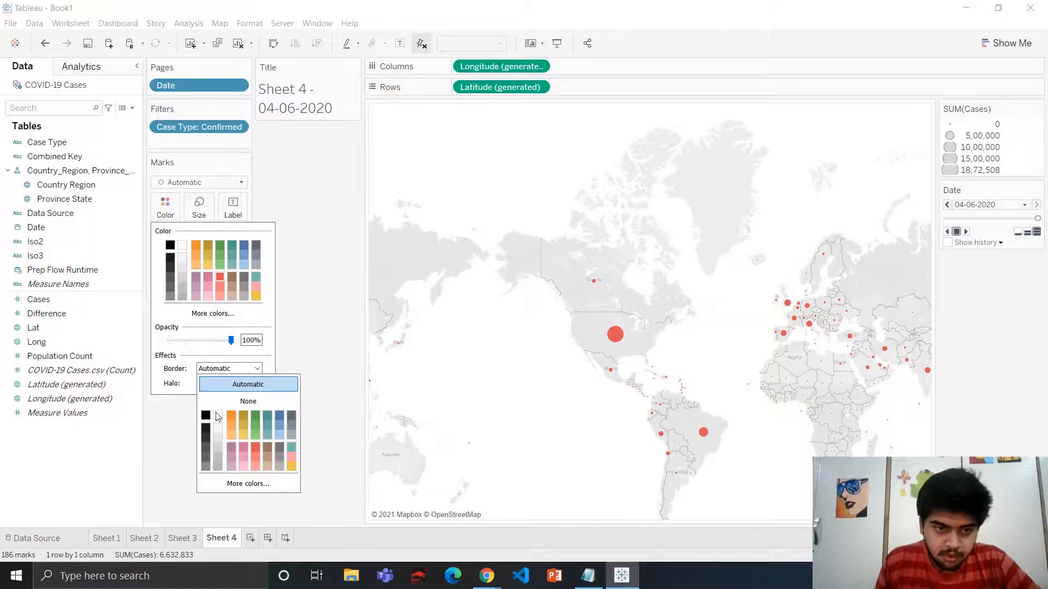
left_click(206, 416)
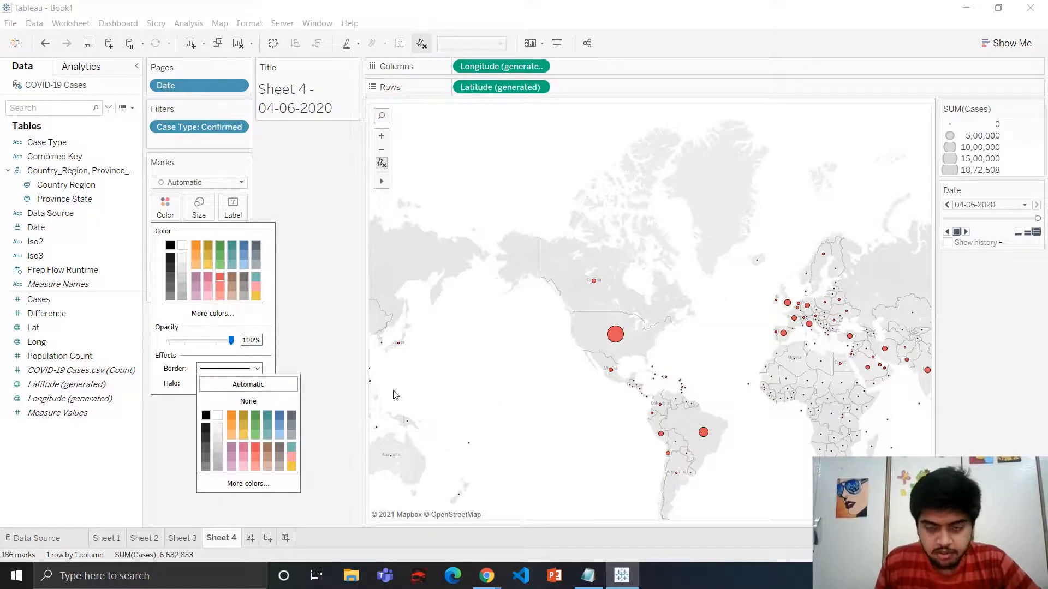
left_click(550, 321)
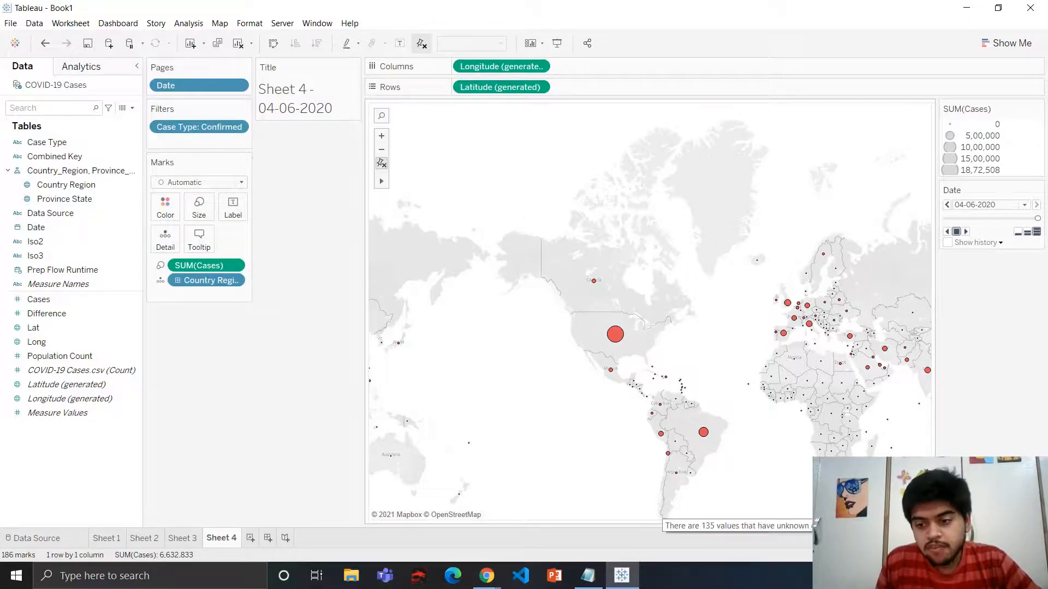
Filter out the countries with unknown geographic locations
left_click(786, 526)
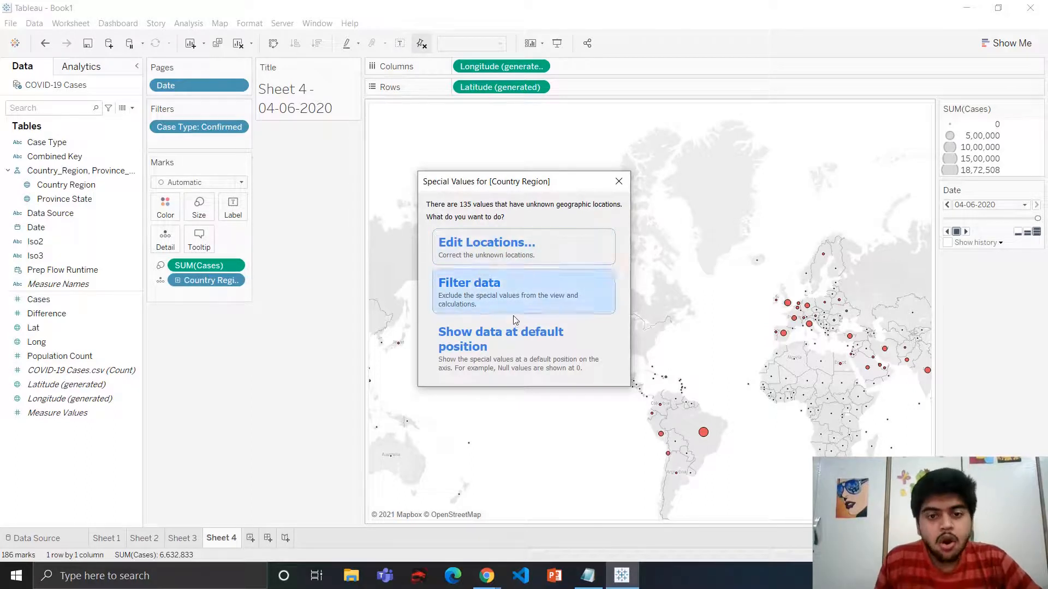
left_click(507, 295)
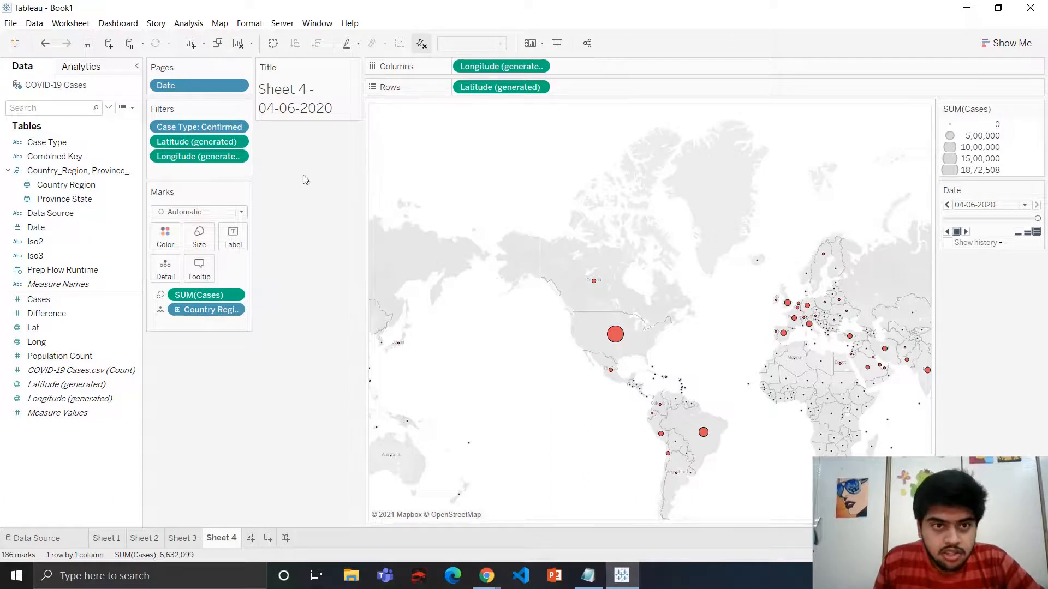
Open the Map Layers pane and change the map marks' color back to blue
left_click(217, 25)
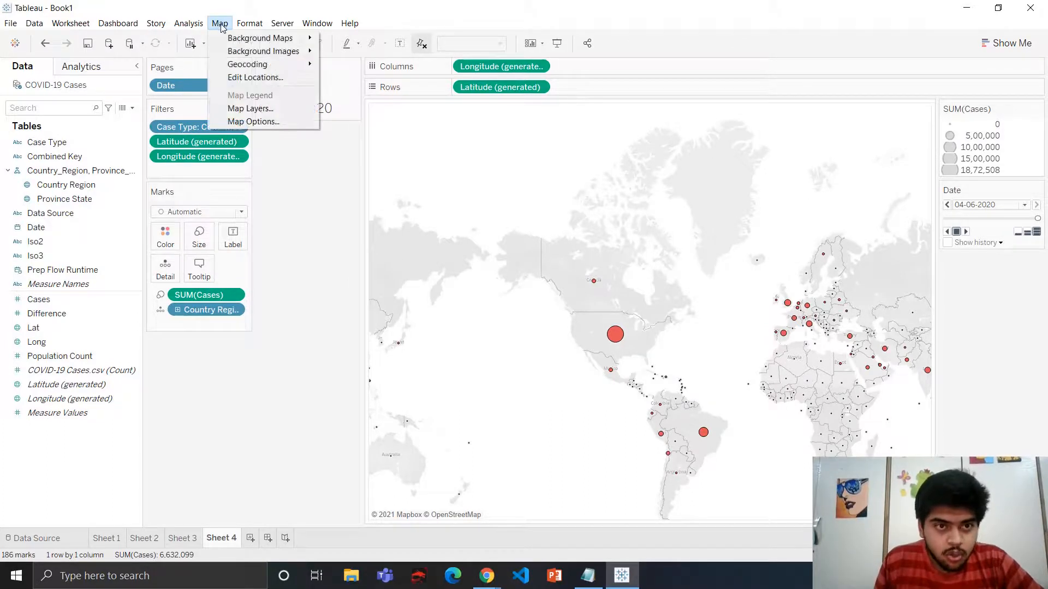
left_click(257, 108)
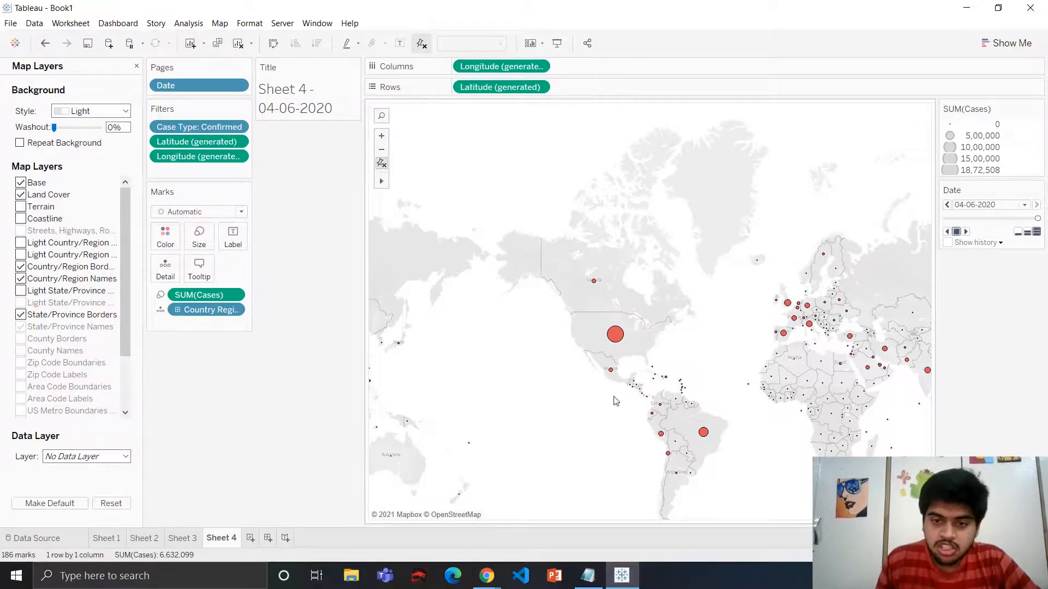
left_click(166, 238)
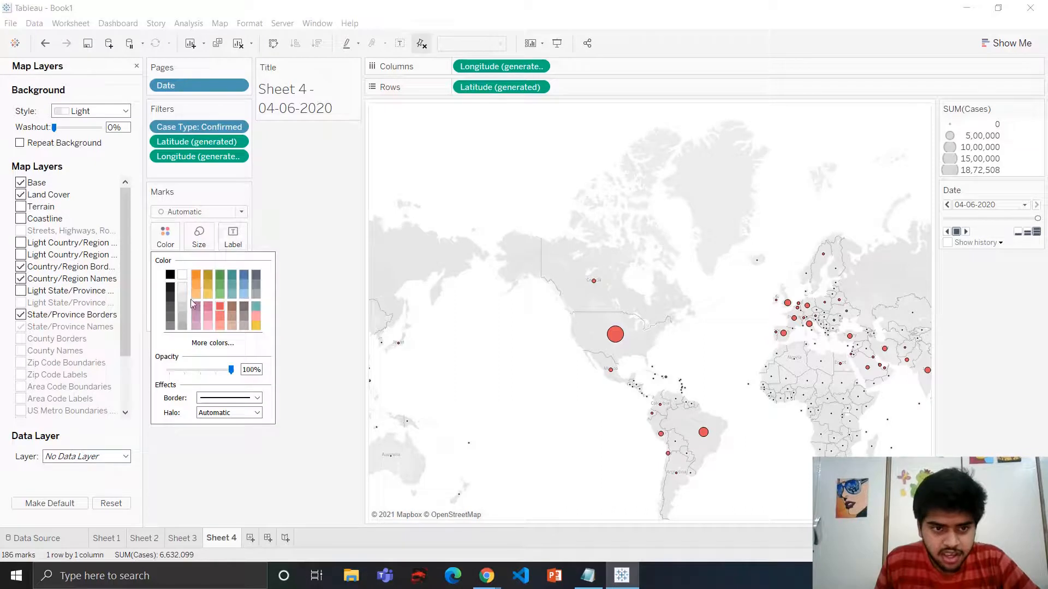
left_click(243, 276)
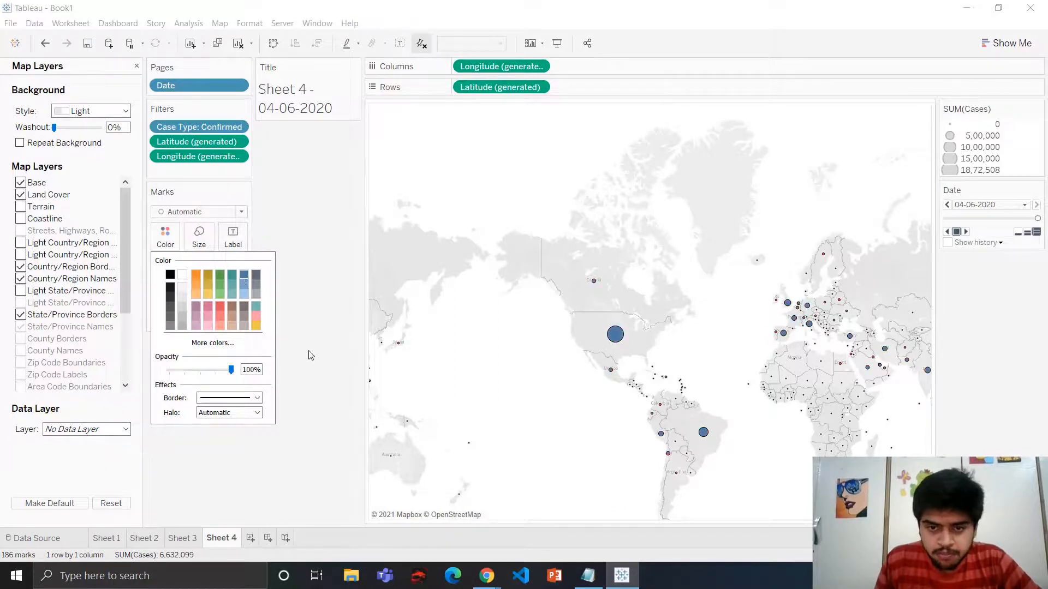
left_click(29, 110)
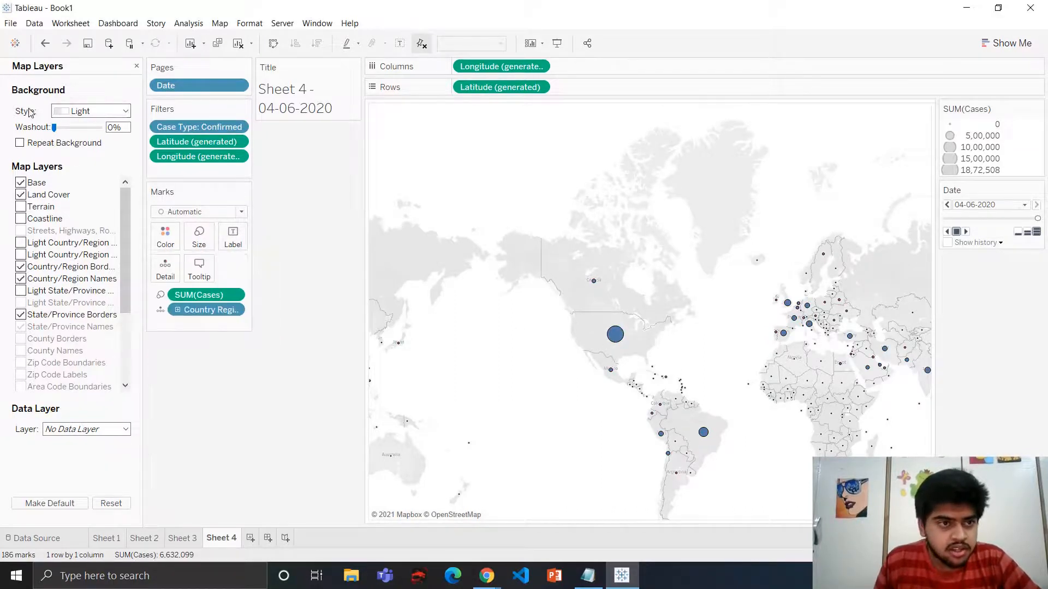
Set the map background style to Dark
left_click(81, 112)
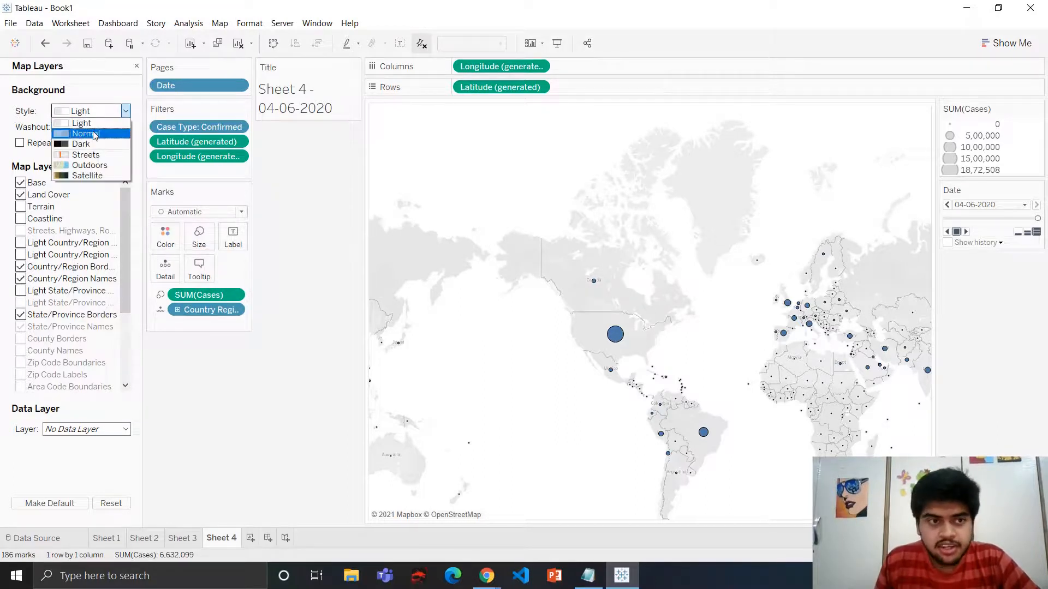
left_click(87, 134)
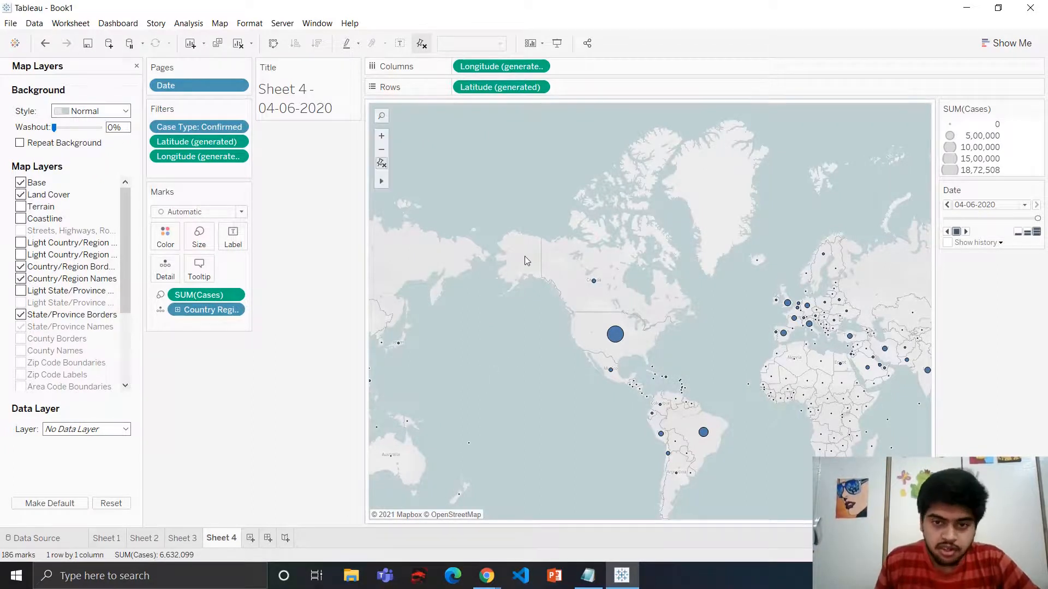
left_click(108, 112)
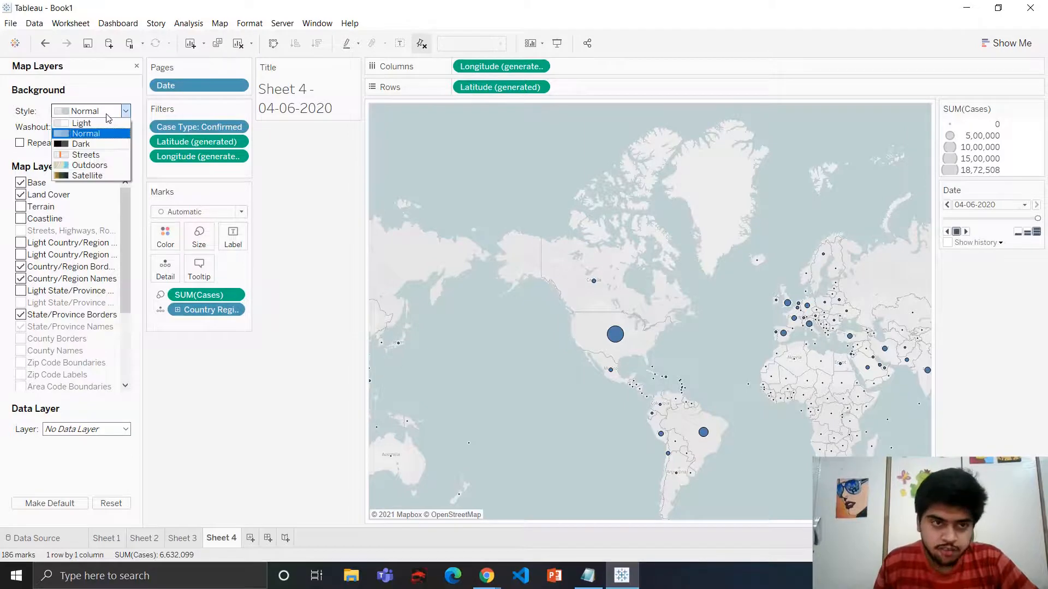
left_click(191, 198)
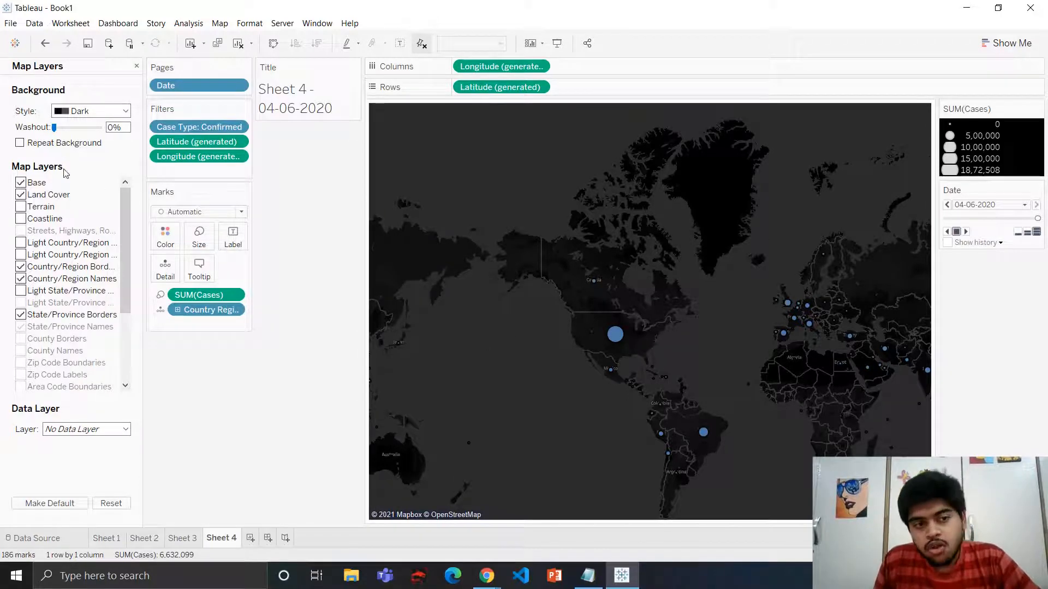
Enable the Terrain map layer, keeping Base and Land Cover on
left_click(20, 183)
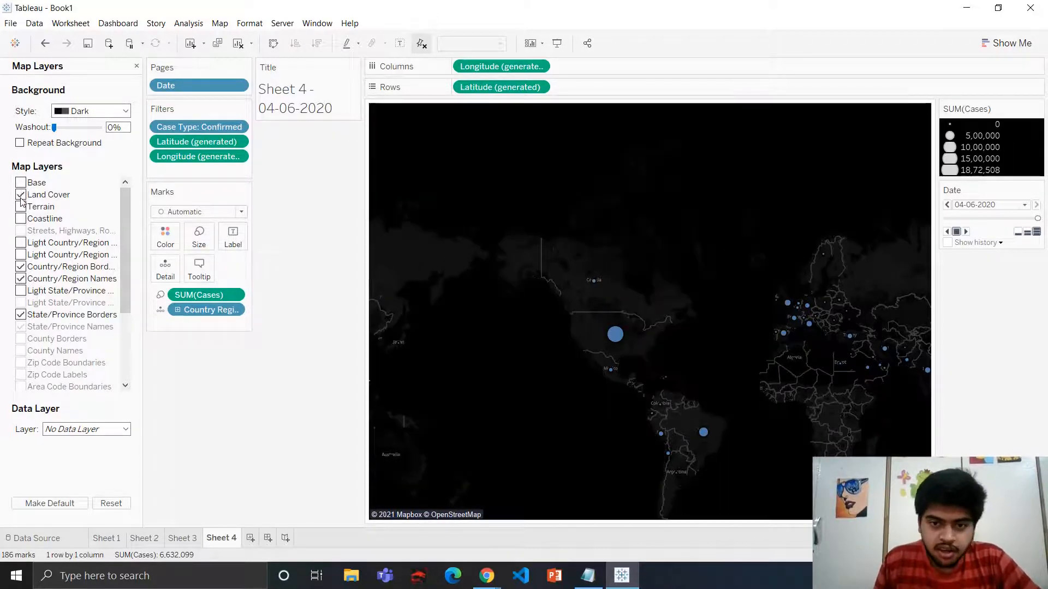
left_click(20, 182)
left_click(20, 195)
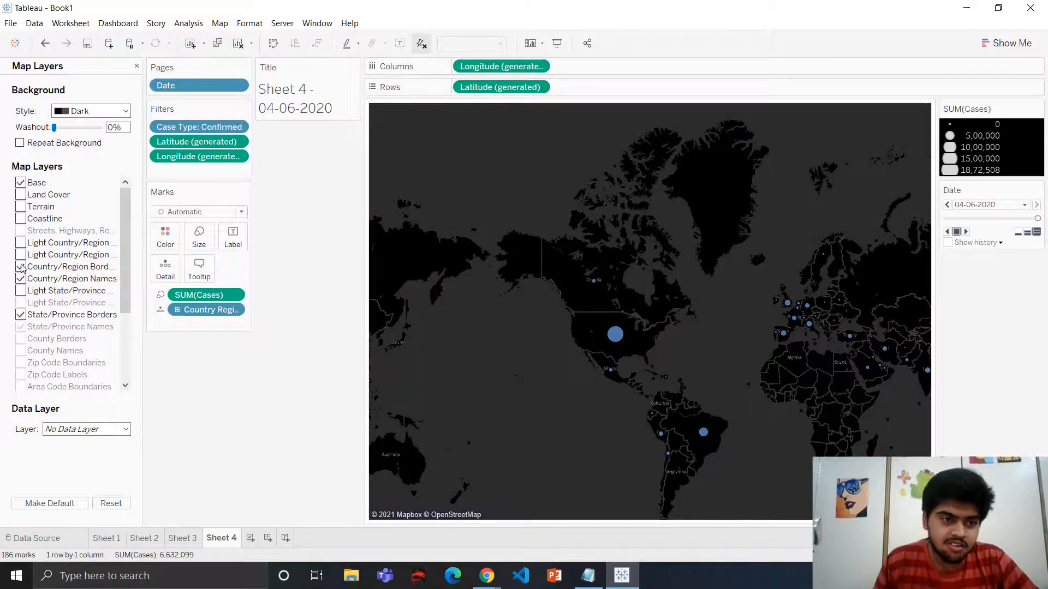
Enable the Coastline map layer alongside the other checked layers
left_click(21, 220)
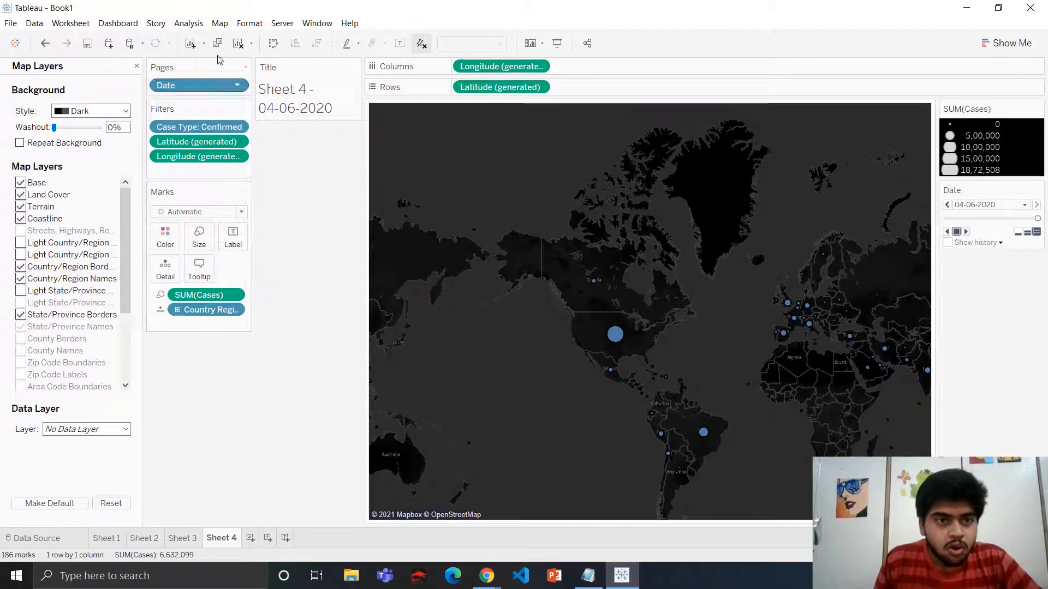
left_click(219, 24)
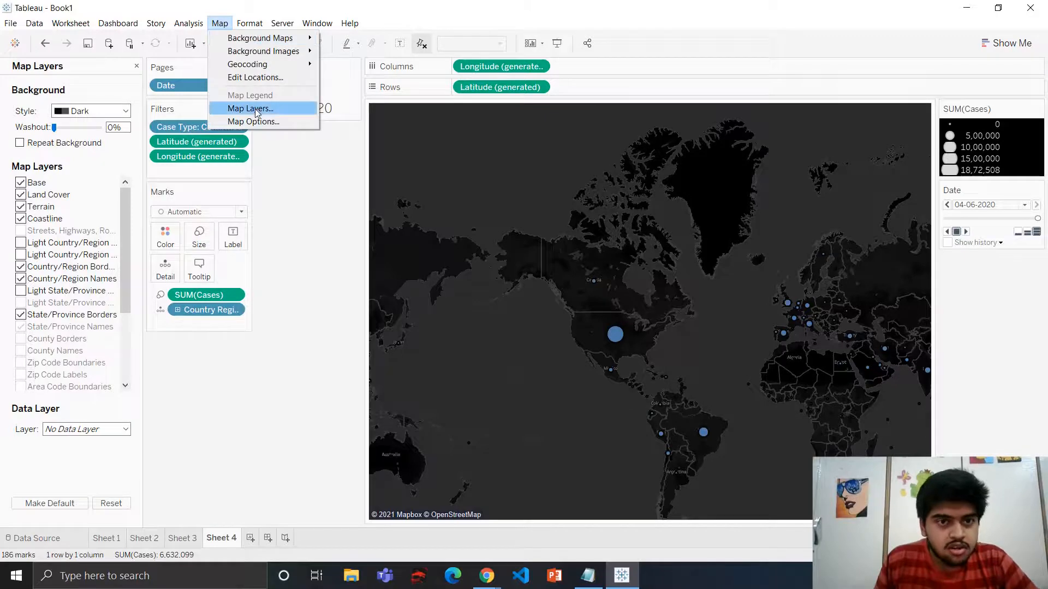
left_click(329, 231)
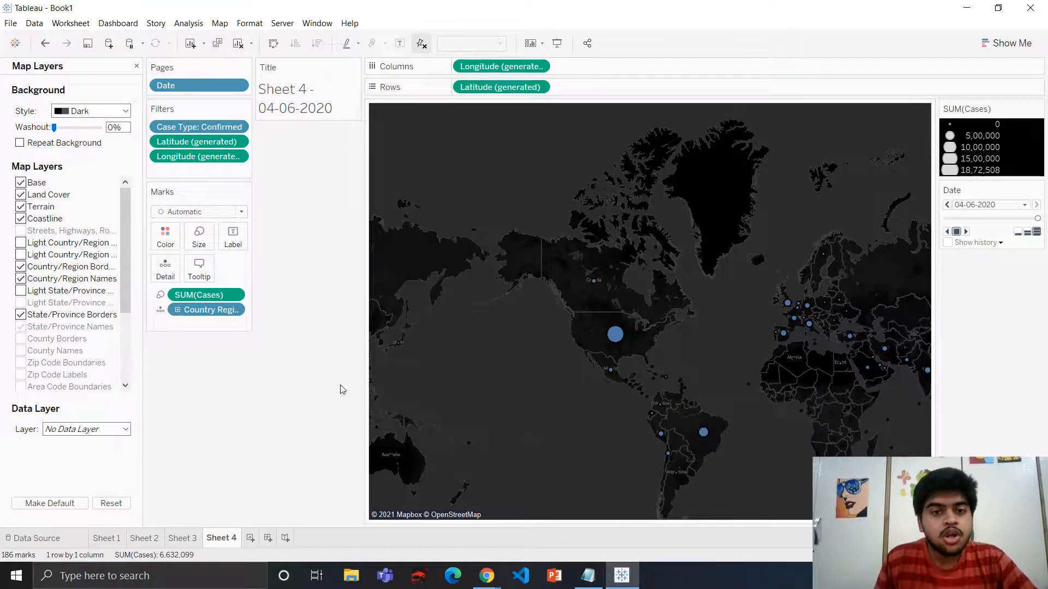
Set the map background style to Light
left_click(82, 111)
left_click(82, 121)
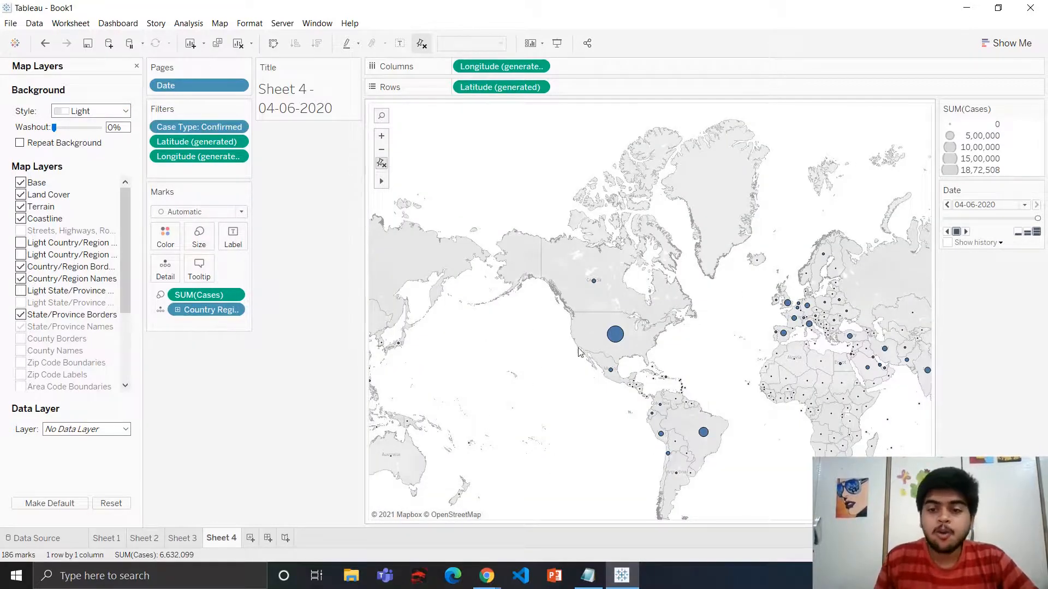
mouse_move(618, 341)
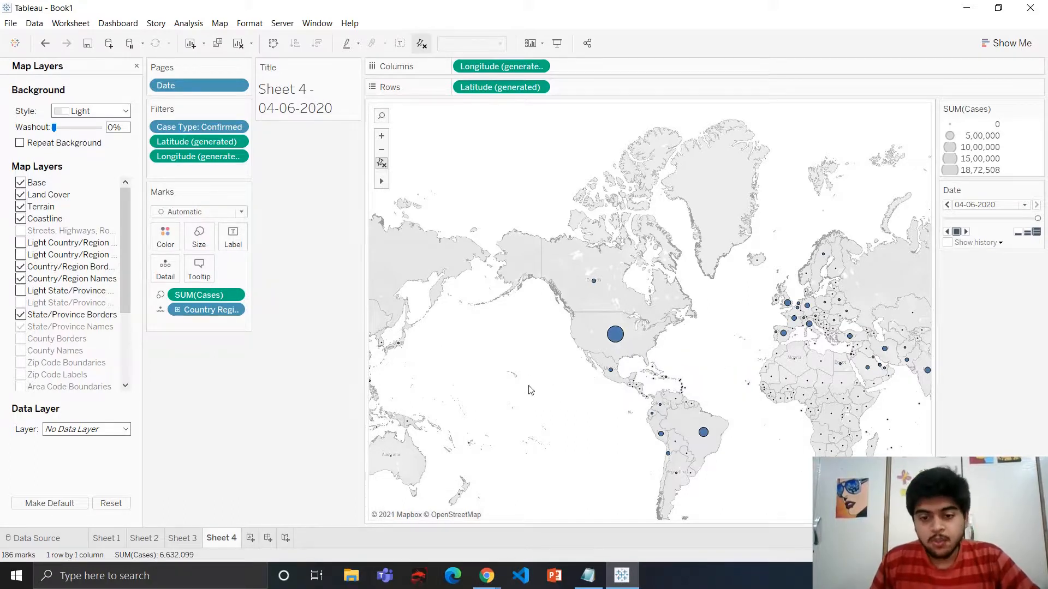
left_click(863, 576)
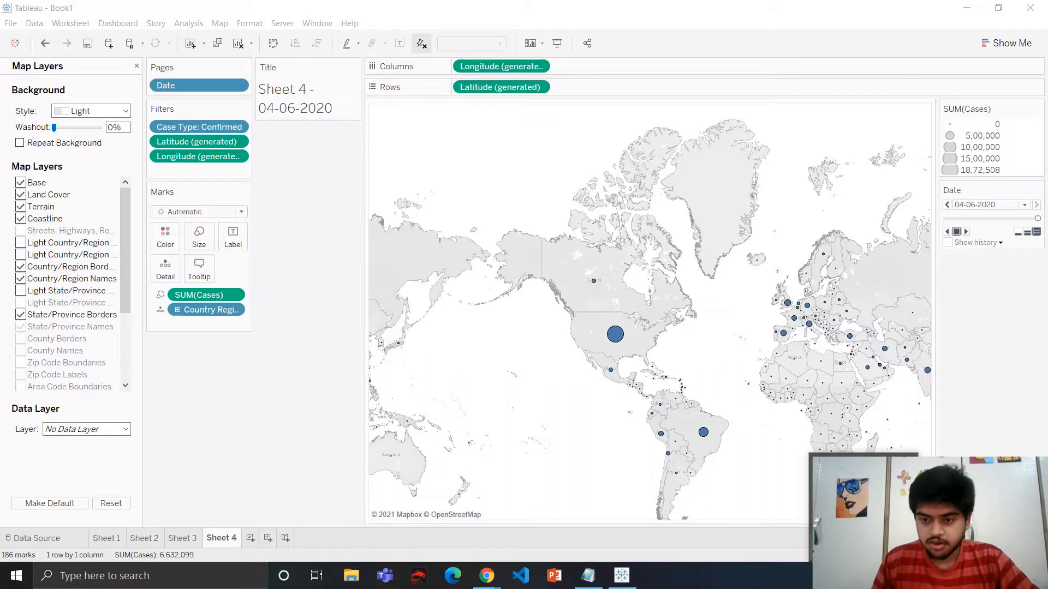
left_click(864, 507)
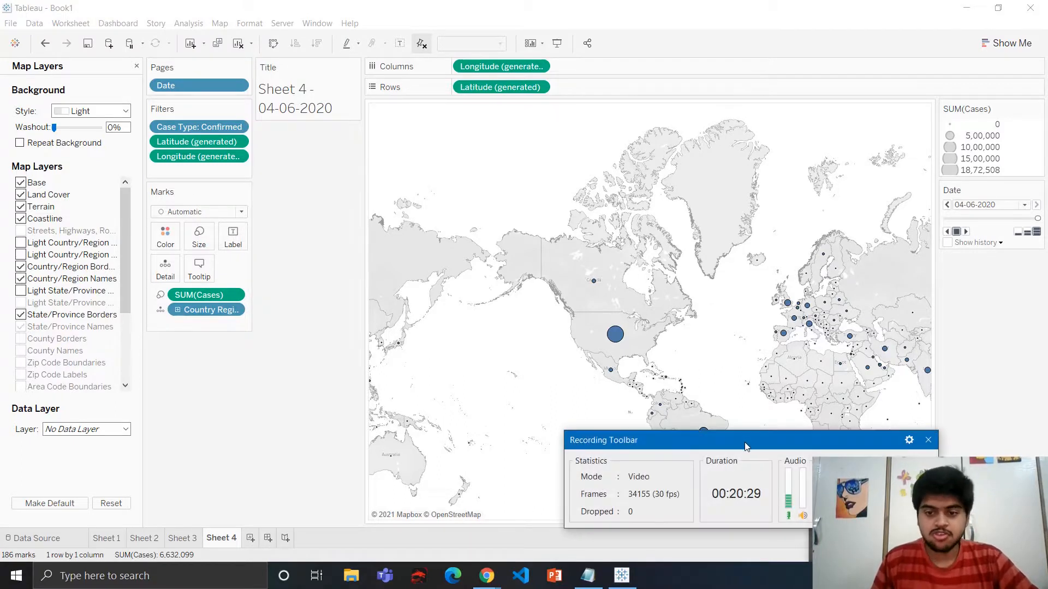